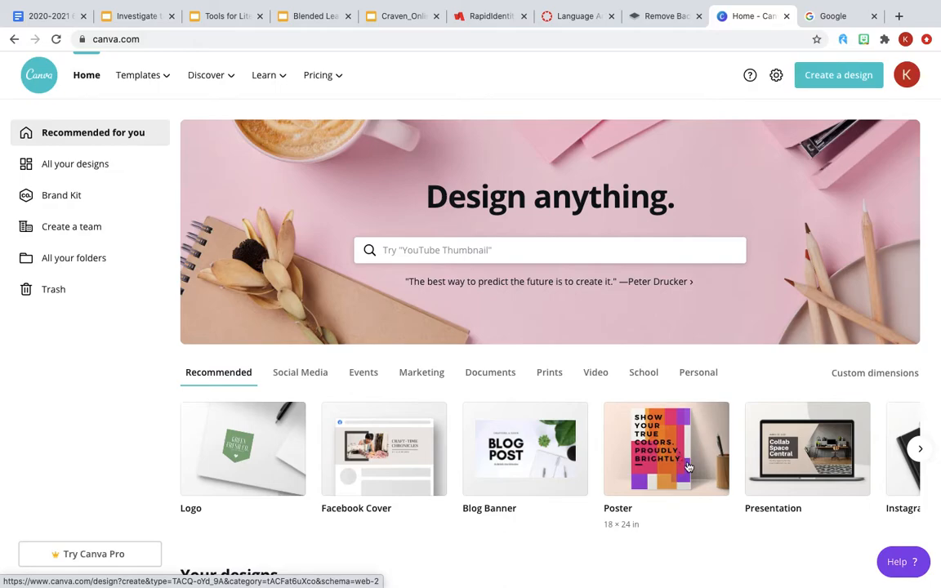
Browse the recommended design types on the home page, from Logo through to Label, and return to the start of the row
{"action": "scroll", "coordinate": [689, 467], "scroll_direction": "right", "scroll_amount": 3}
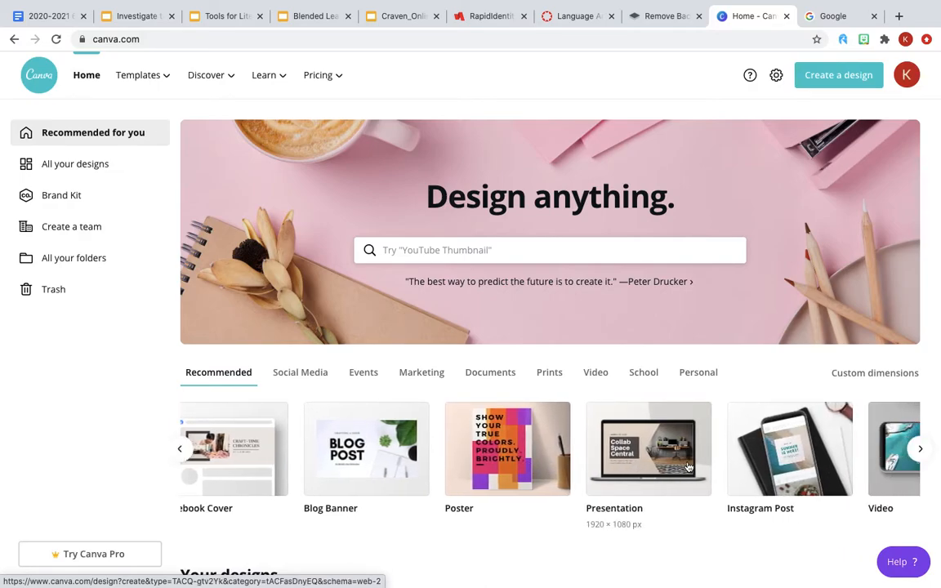
{"action": "scroll", "coordinate": [689, 468], "scroll_direction": "right", "scroll_amount": 3}
{"action": "scroll", "coordinate": [688, 467], "scroll_direction": "right", "scroll_amount": 3}
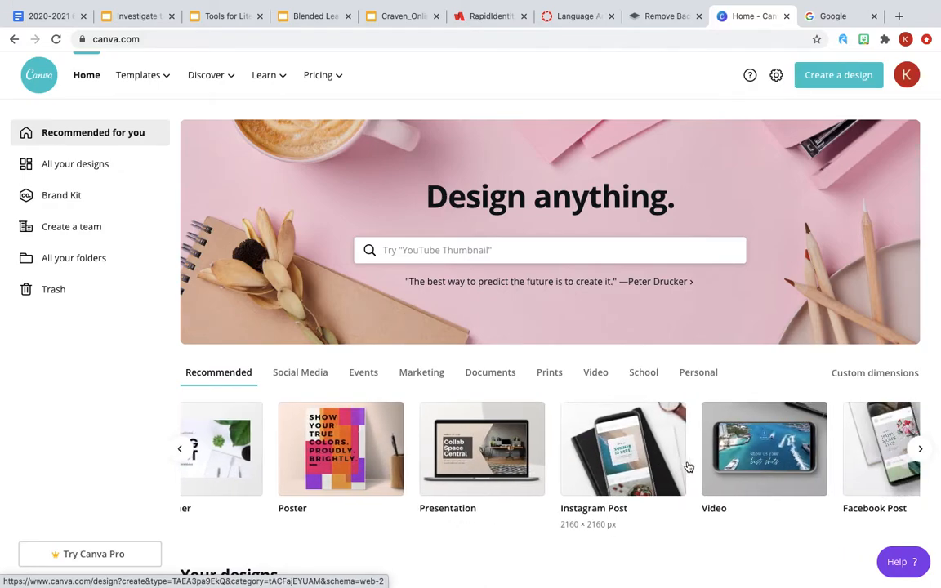
{"action": "scroll", "coordinate": [688, 467], "scroll_direction": "right", "scroll_amount": 5}
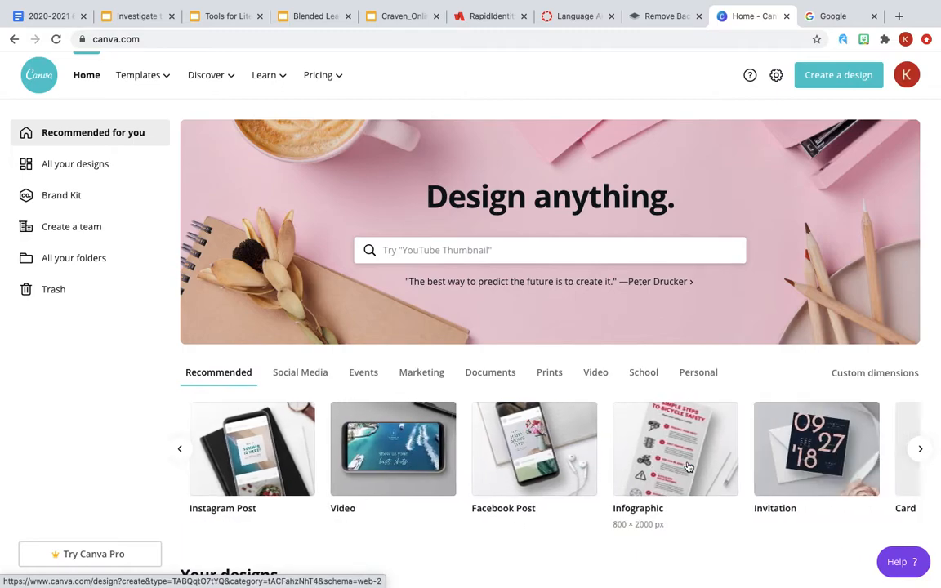
{"action": "scroll", "coordinate": [688, 467], "scroll_direction": "right", "scroll_amount": 6}
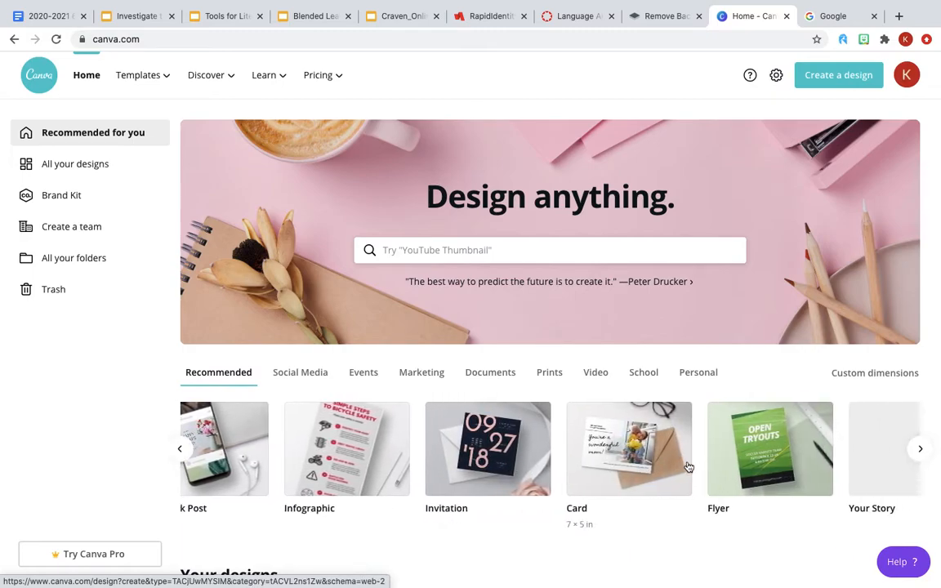
{"action": "scroll", "coordinate": [689, 467], "scroll_direction": "right", "scroll_amount": 5}
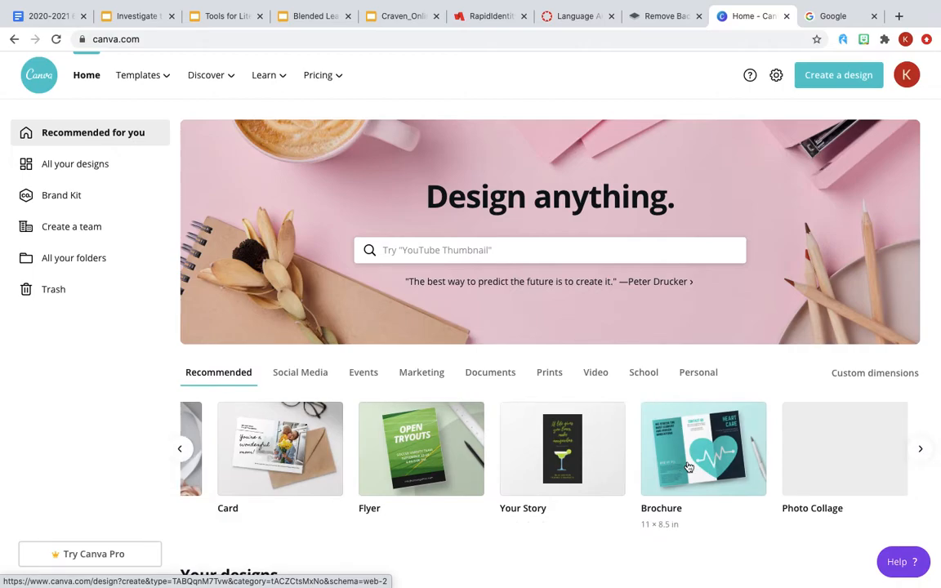
{"action": "scroll", "coordinate": [689, 468], "scroll_direction": "right", "scroll_amount": 2}
{"action": "scroll", "coordinate": [689, 467], "scroll_direction": "right", "scroll_amount": 5}
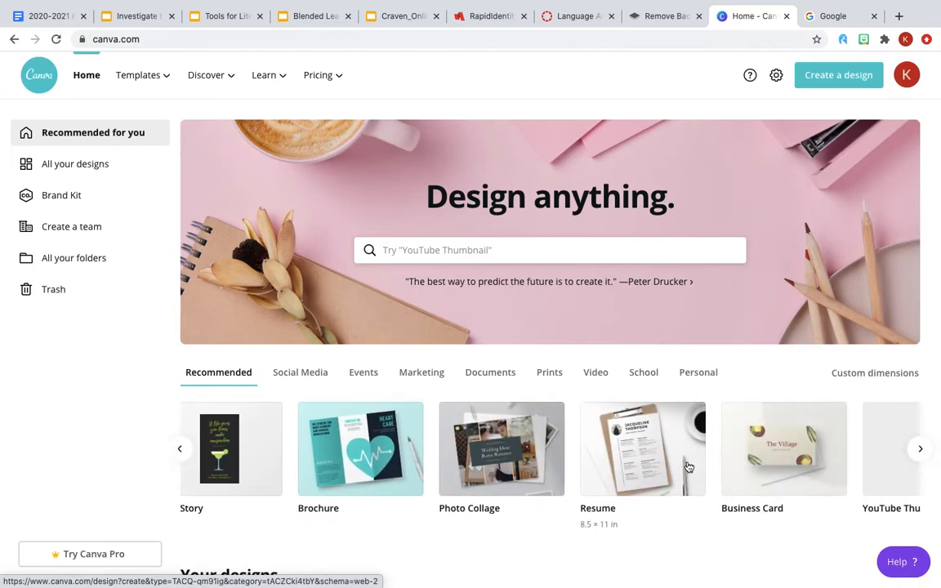
{"action": "scroll", "coordinate": [689, 468], "scroll_direction": "right", "scroll_amount": 5}
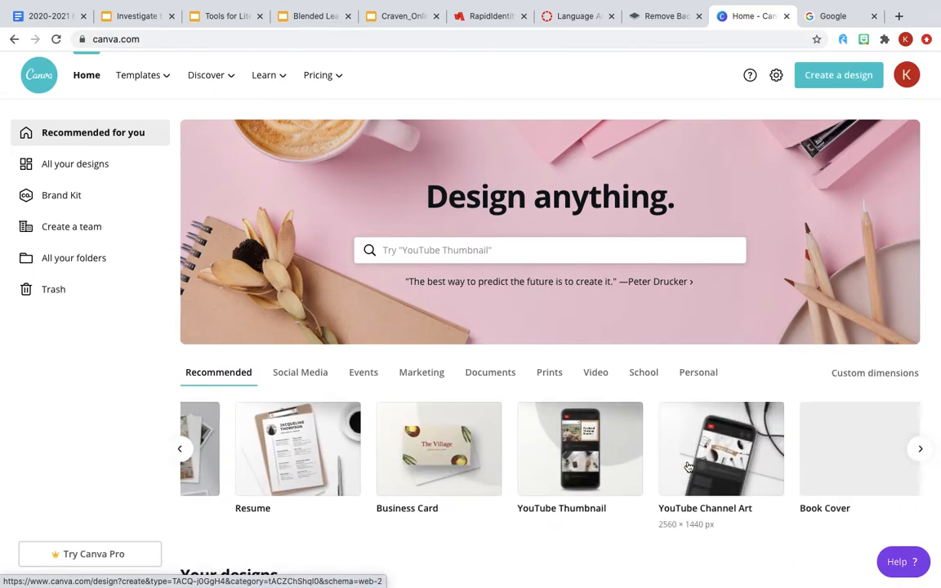
{"action": "scroll", "coordinate": [689, 467], "scroll_direction": "right", "scroll_amount": 4}
{"action": "scroll", "coordinate": [689, 467], "scroll_direction": "right", "scroll_amount": 4}
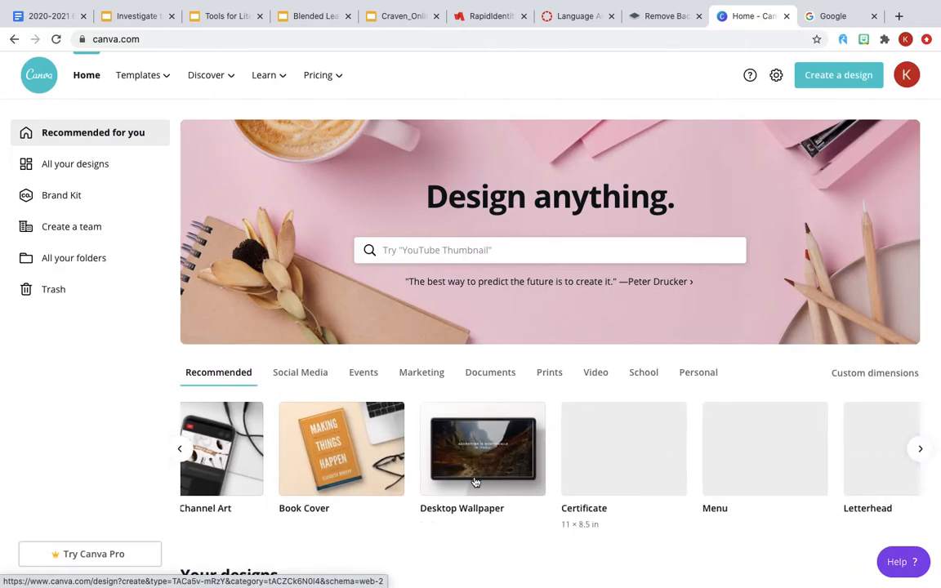
{"action": "scroll", "coordinate": [784, 474], "scroll_direction": "right", "scroll_amount": 5}
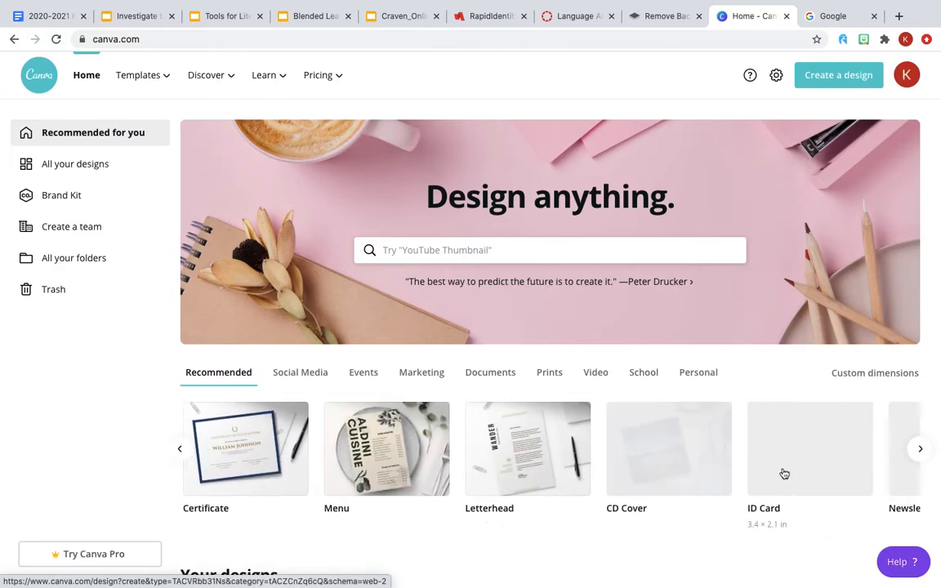
{"action": "scroll", "coordinate": [734, 478], "scroll_direction": "right", "scroll_amount": 6}
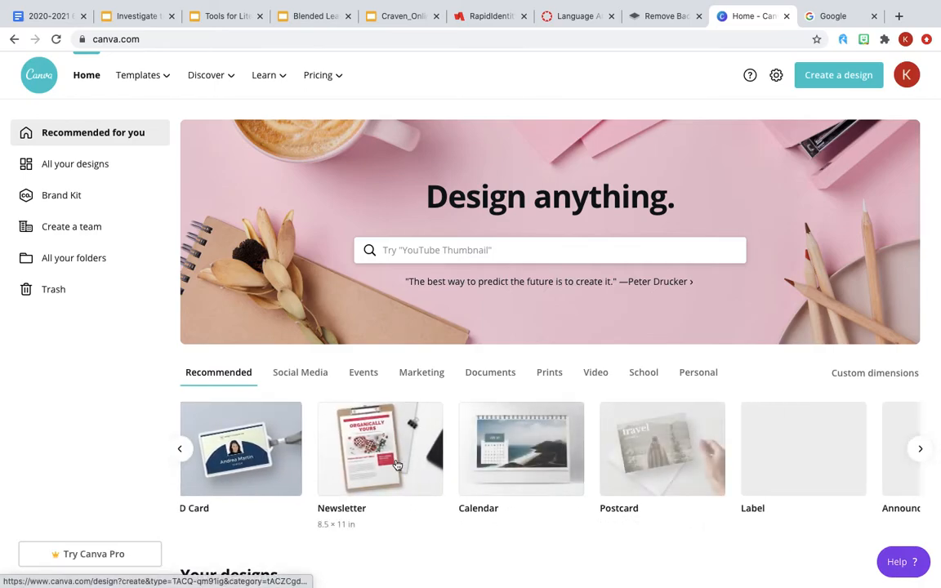
{"action": "scroll", "coordinate": [396, 465], "scroll_direction": "left", "scroll_amount": 3}
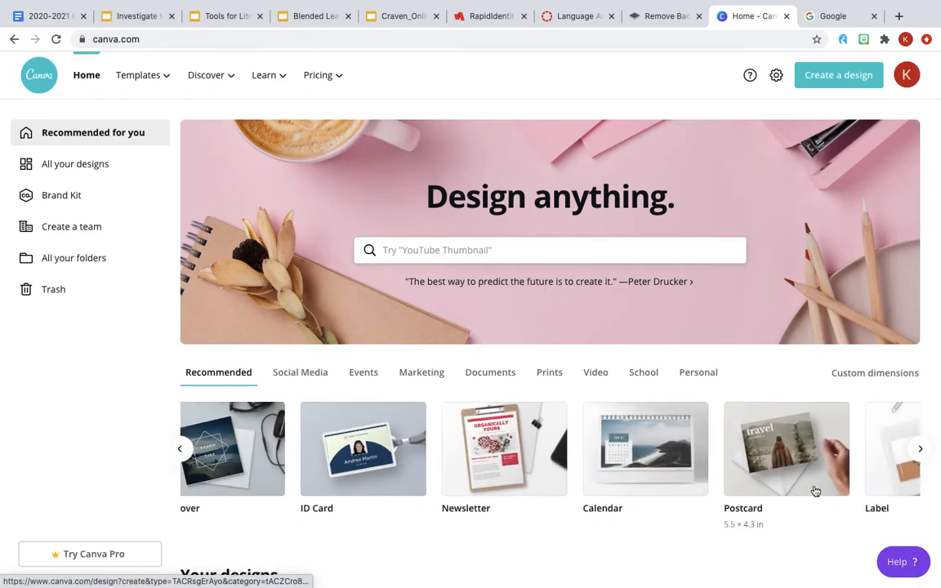
{"action": "scroll", "coordinate": [270, 447], "scroll_direction": "left", "scroll_amount": 10}
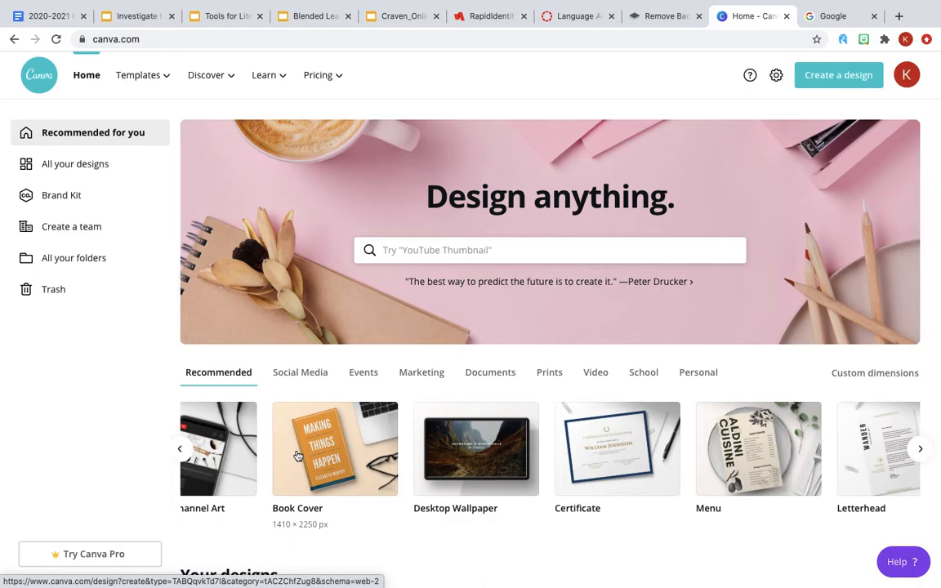
{"action": "scroll", "coordinate": [298, 456], "scroll_direction": "left", "scroll_amount": 3}
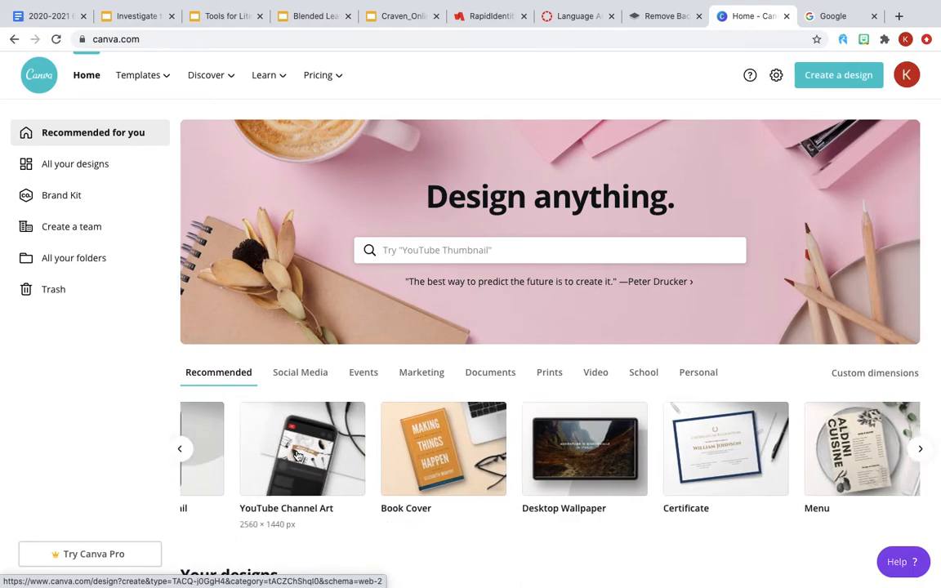
{"action": "scroll", "coordinate": [296, 454], "scroll_direction": "left", "scroll_amount": 5}
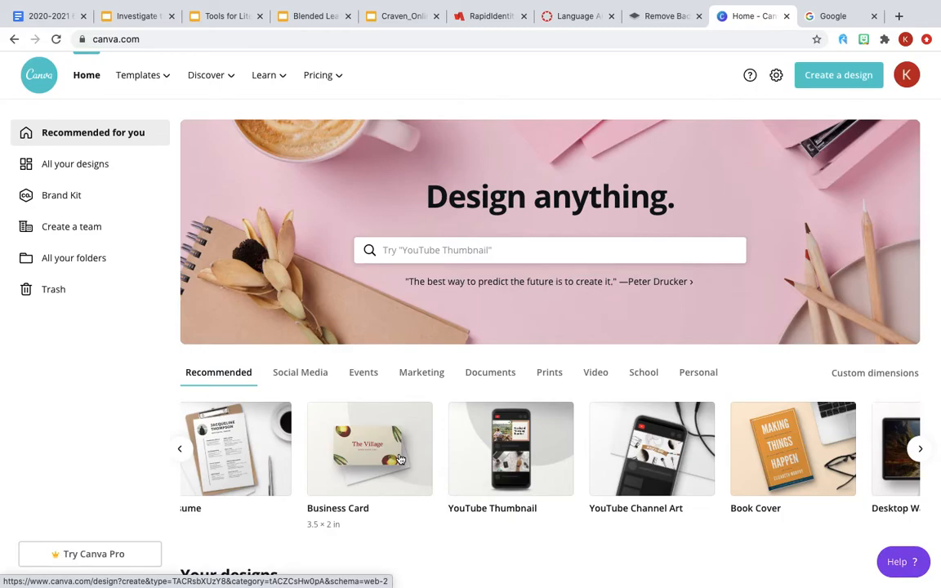
{"action": "scroll", "coordinate": [400, 459], "scroll_direction": "left", "scroll_amount": 10}
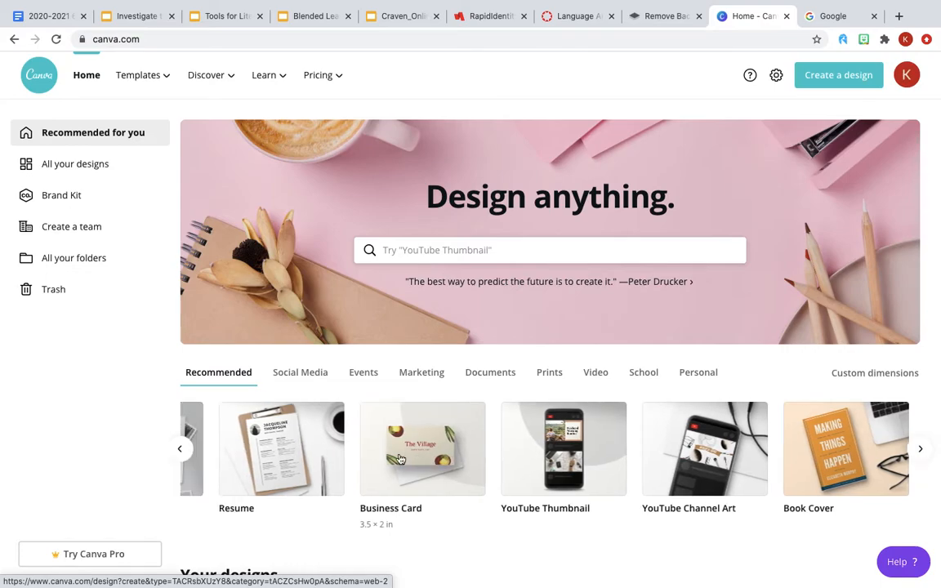
{"action": "scroll", "coordinate": [400, 459], "scroll_direction": "left", "scroll_amount": 5}
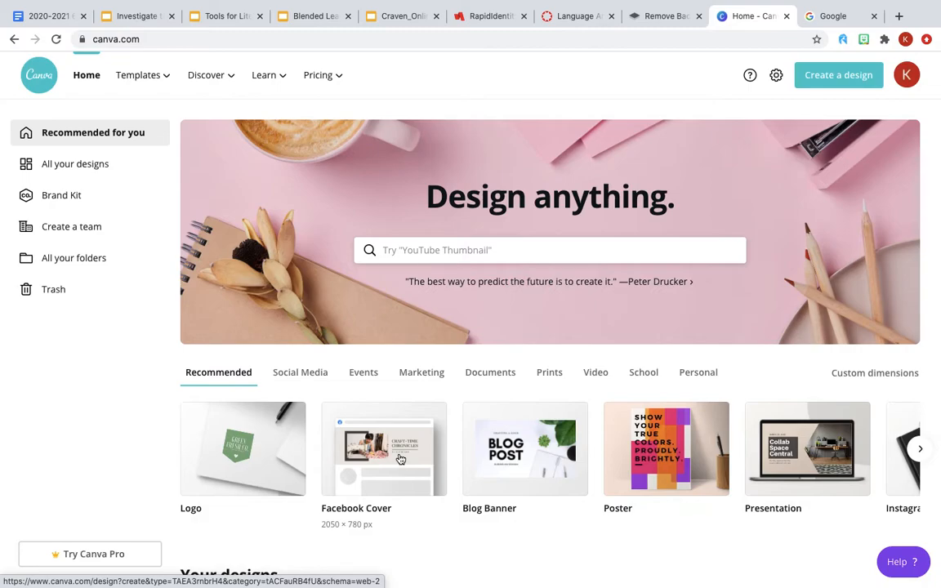
Create a new Logo design and fill its page with the mint-to-blue gradient background
{"action": "left_click", "coordinate": [245, 454]}
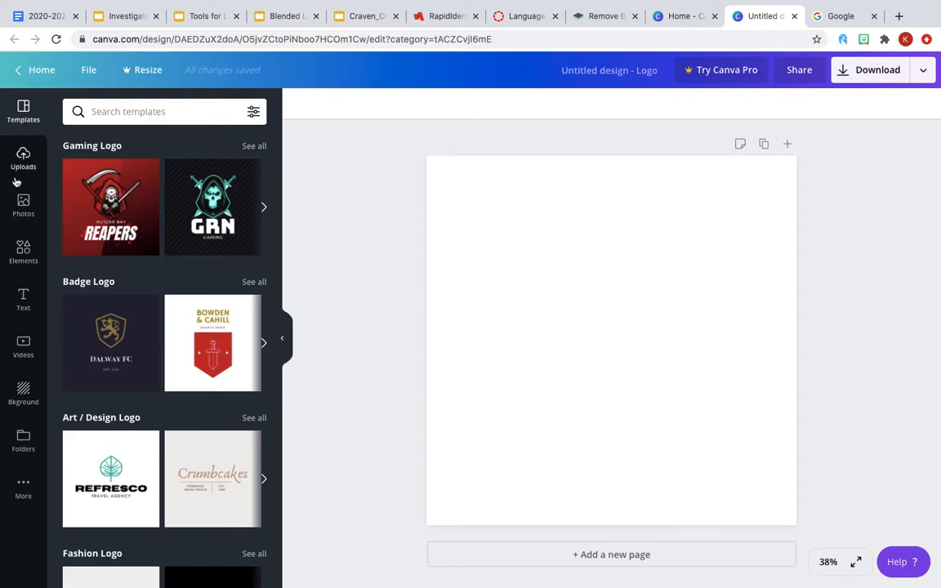
{"action": "left_click", "coordinate": [24, 393]}
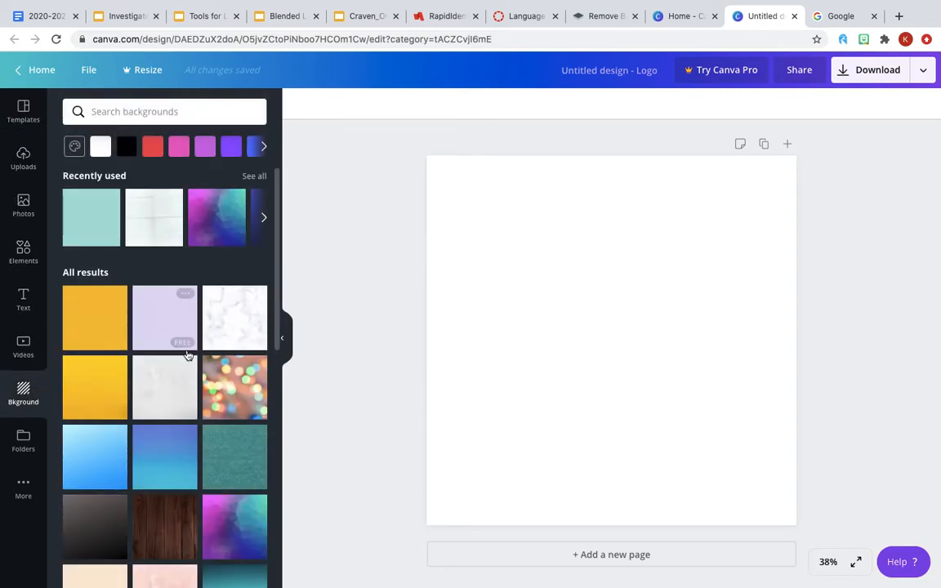
{"action": "scroll", "coordinate": [216, 434], "scroll_direction": "down", "scroll_amount": 3}
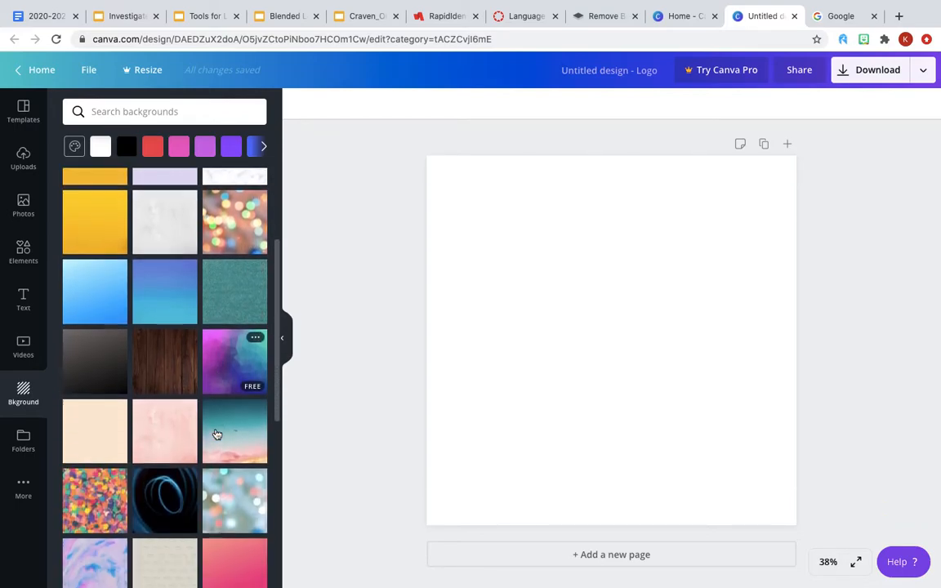
{"action": "scroll", "coordinate": [217, 434], "scroll_direction": "down", "scroll_amount": 2}
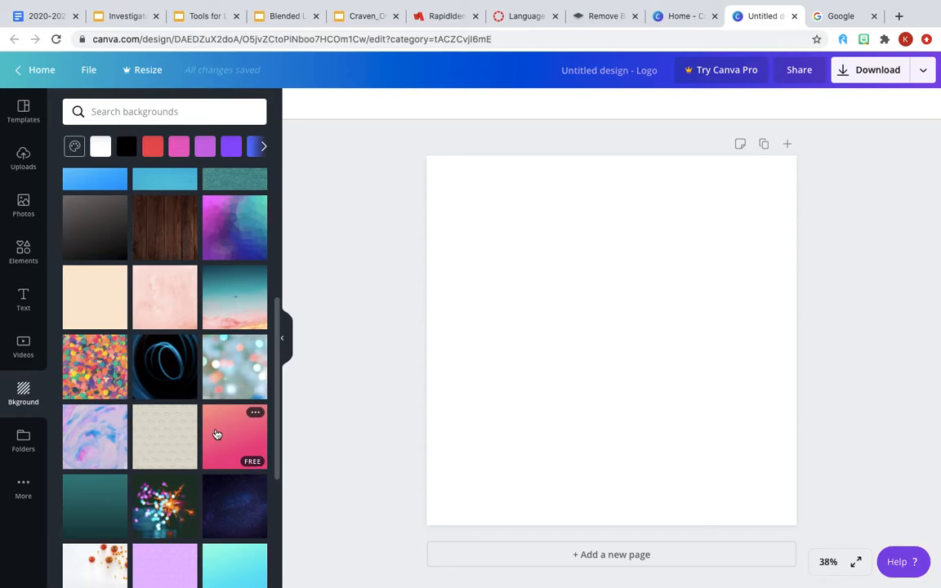
{"action": "scroll", "coordinate": [217, 433], "scroll_direction": "down", "scroll_amount": 3}
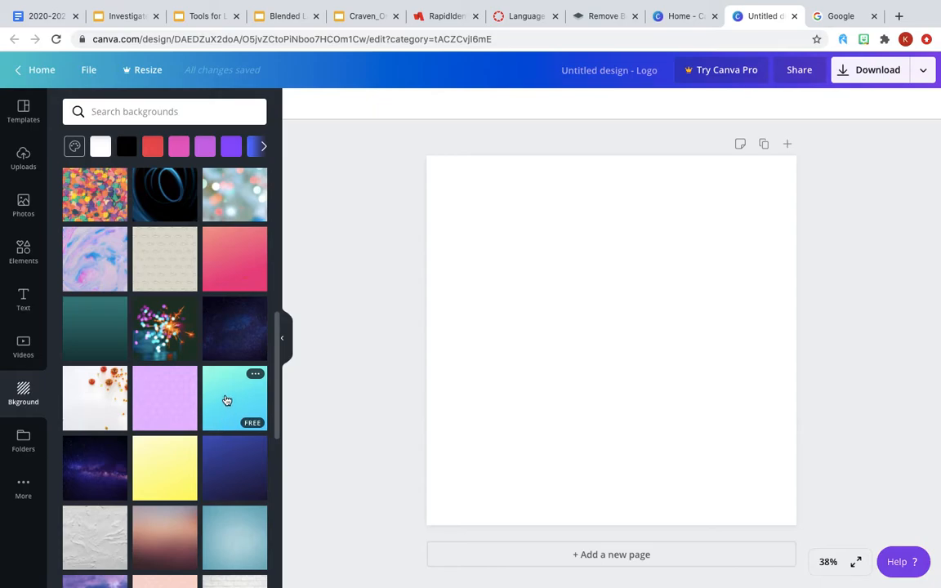
{"action": "left_click", "coordinate": [226, 400]}
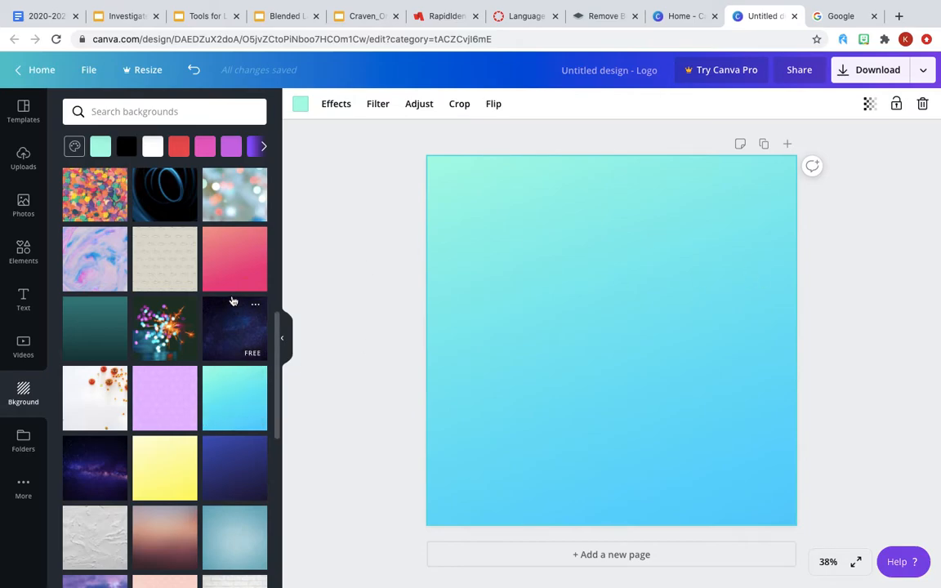
Try the white brick background on the page and go back to the mint-to-blue gradient
{"action": "scroll", "coordinate": [220, 487], "scroll_direction": "down", "scroll_amount": 3}
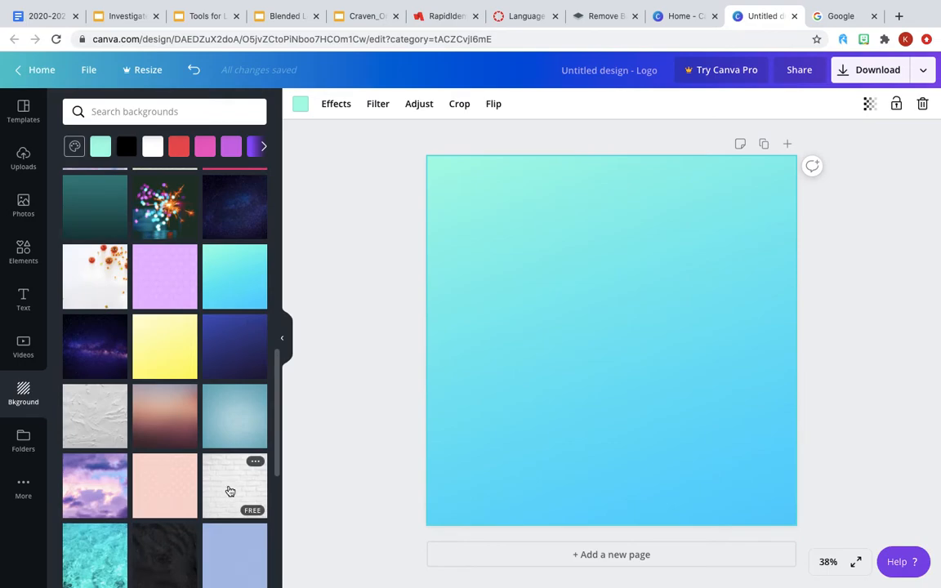
{"action": "left_click", "coordinate": [230, 491]}
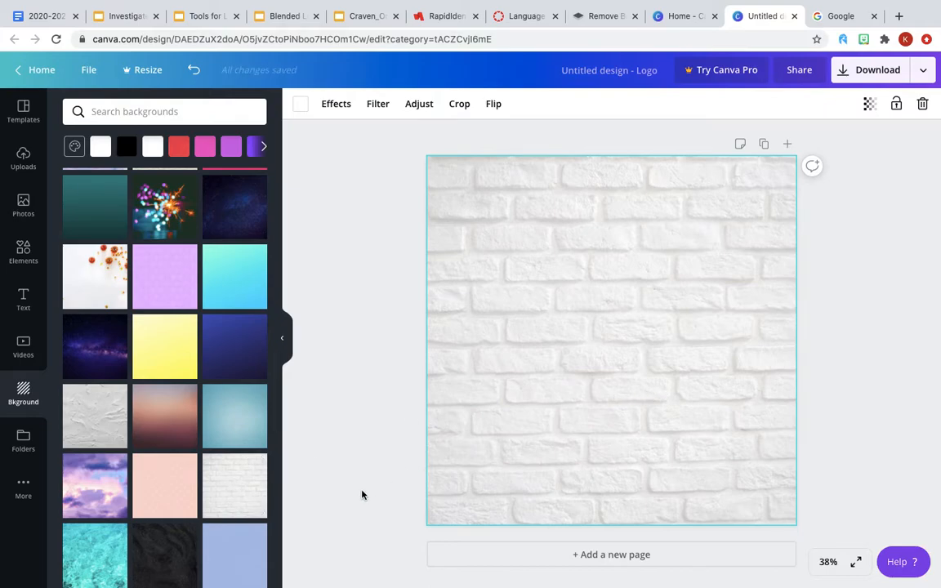
{"action": "left_click", "coordinate": [229, 286]}
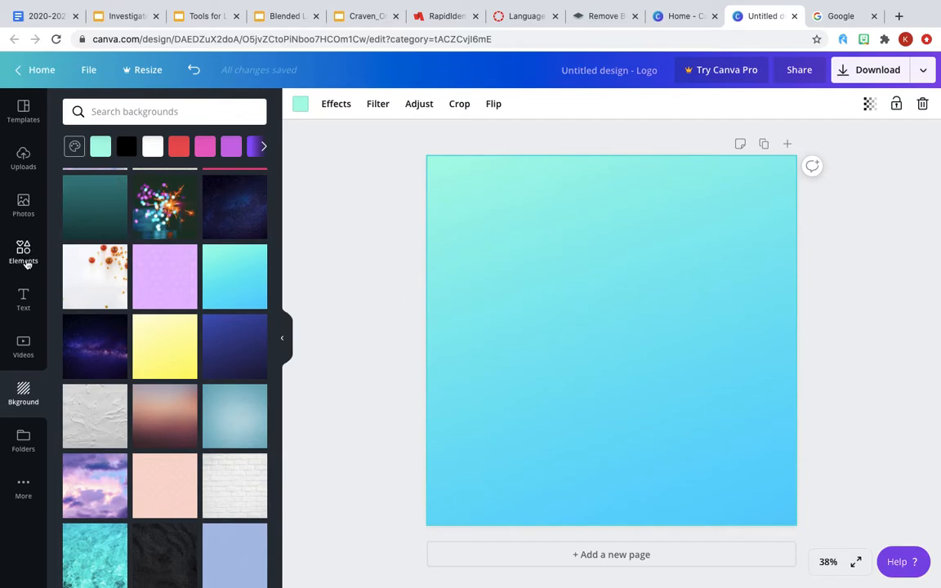
Add a heading reading "Zoom" and "Room" on two lines and enlarge it to a font size of about 315
{"action": "left_click", "coordinate": [22, 299]}
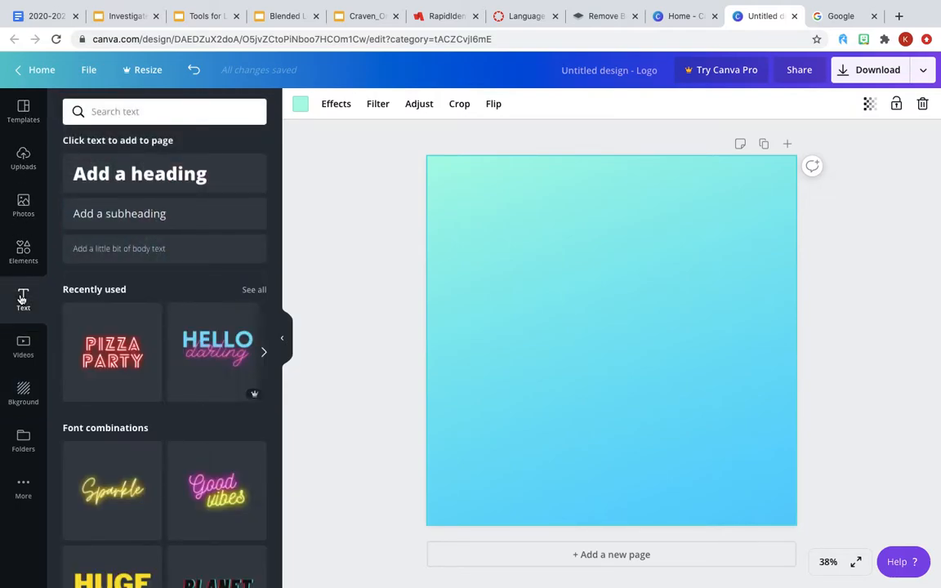
{"action": "left_click", "coordinate": [166, 182]}
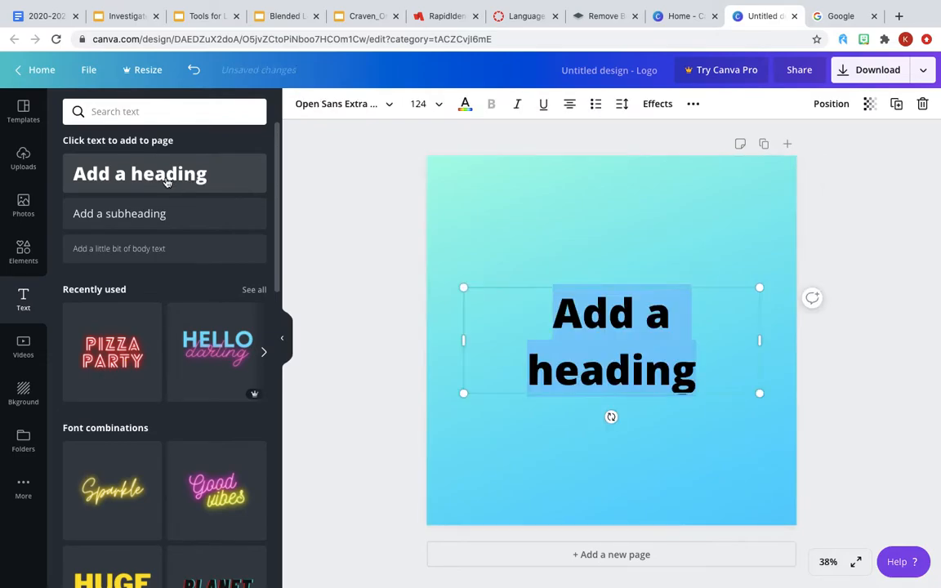
{"action": "left_click_drag", "start_coordinate": [701, 374], "coordinate": [537, 315]}
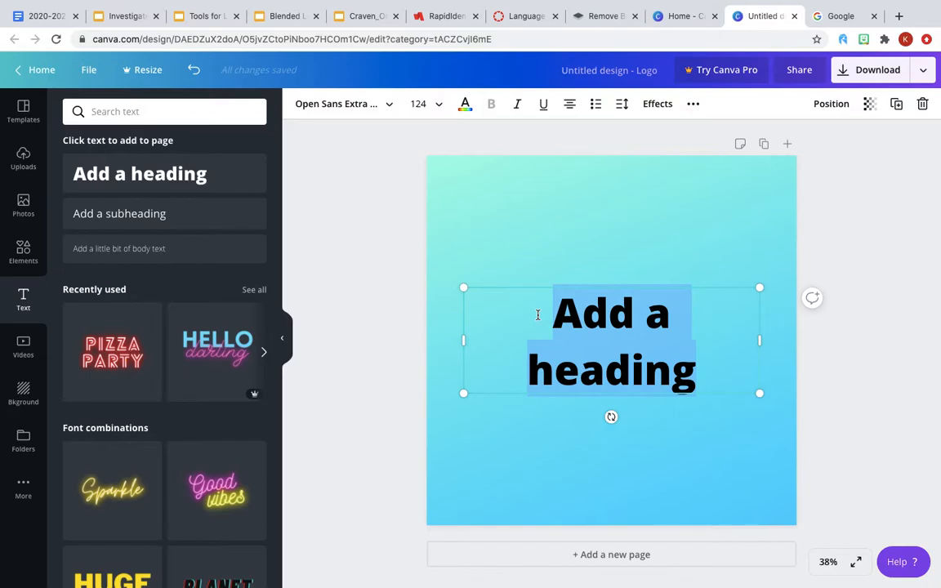
{"action": "type", "text": "Zoom"}
{"action": "key", "text": "Return"}
{"action": "type", "text": "Room"}
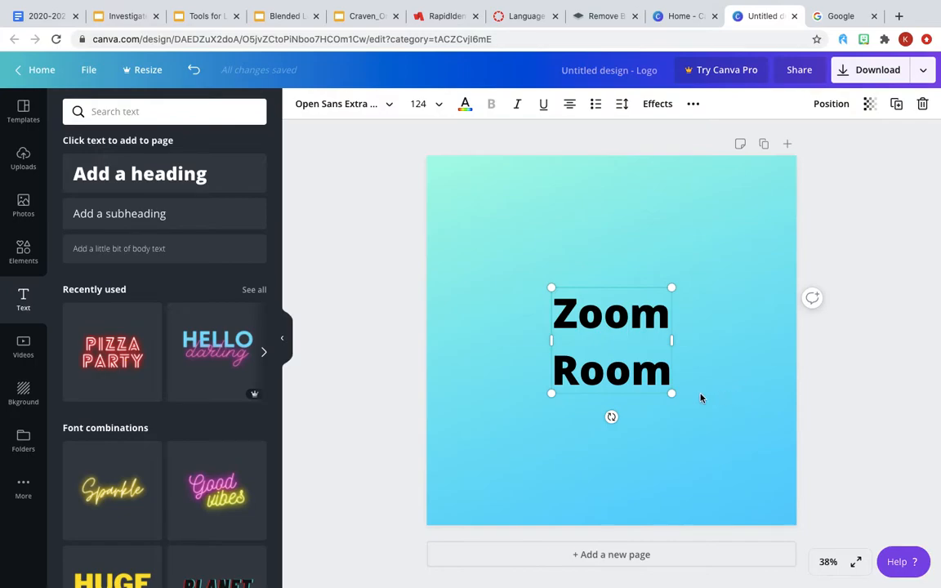
{"action": "left_click_drag", "start_coordinate": [681, 397], "coordinate": [769, 479]}
{"action": "left_click_drag", "start_coordinate": [553, 288], "coordinate": [467, 202]}
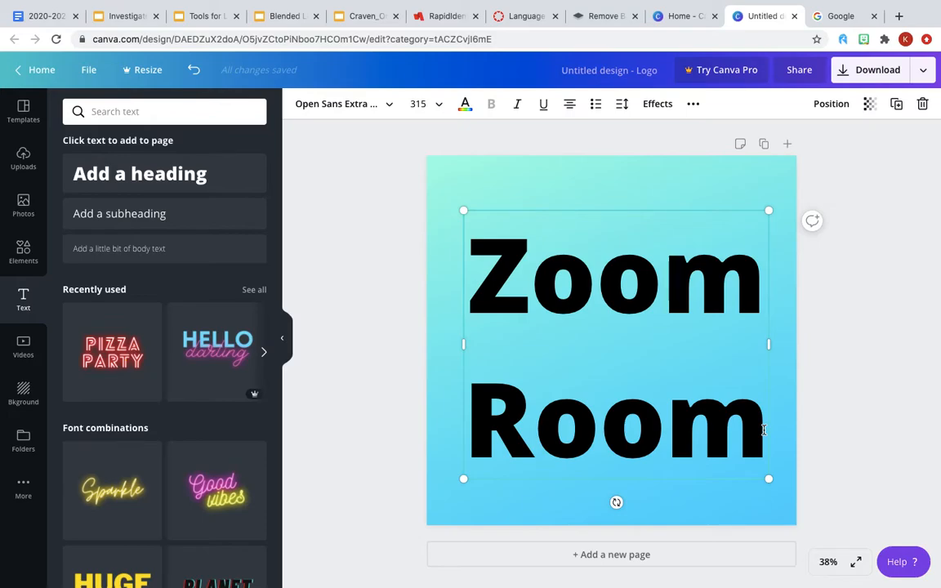
Change the font of the whole two-line "Zoom Room" heading to Amatic SC
{"action": "left_click_drag", "start_coordinate": [763, 429], "coordinate": [477, 298]}
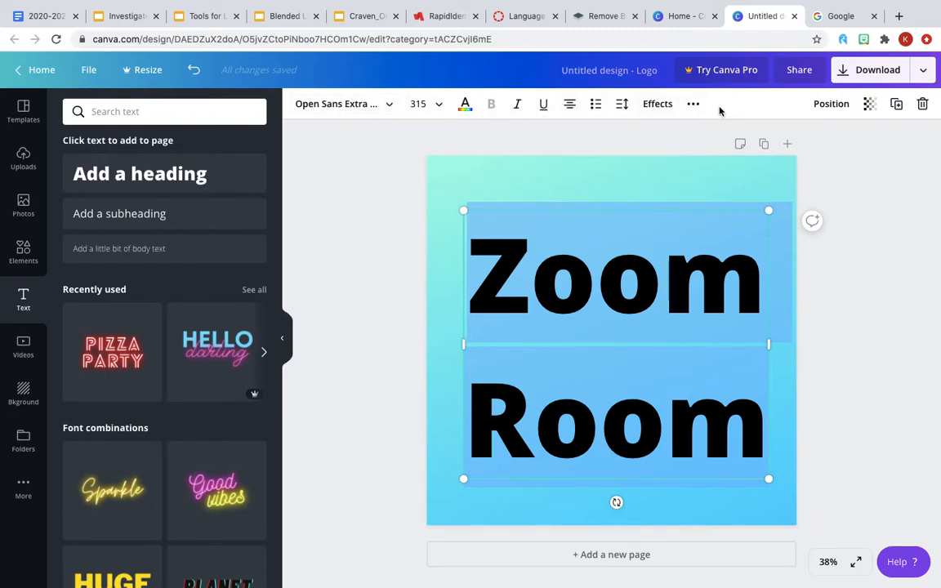
{"action": "left_click", "coordinate": [390, 105]}
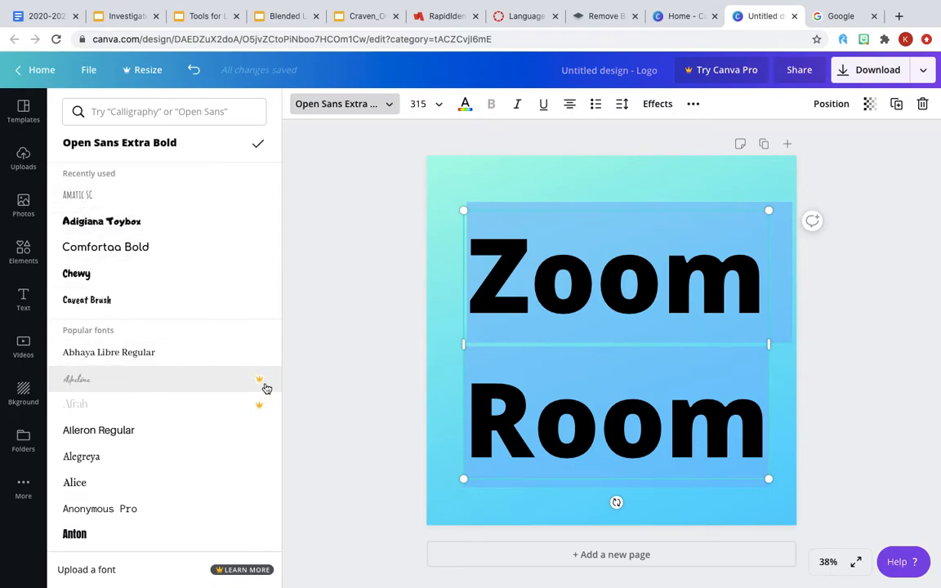
{"action": "scroll", "coordinate": [166, 428], "scroll_direction": "down", "scroll_amount": 3}
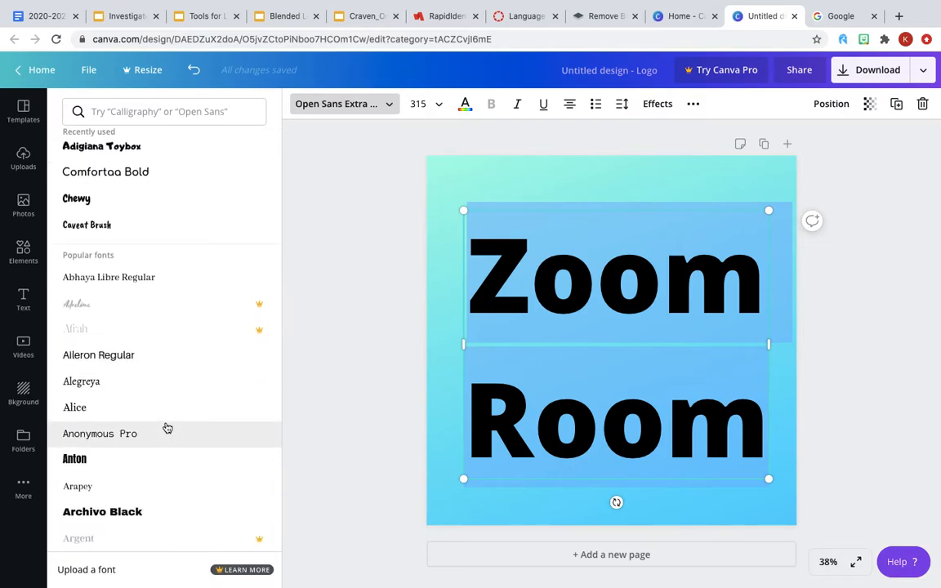
{"action": "scroll", "coordinate": [167, 428], "scroll_direction": "down", "scroll_amount": 15}
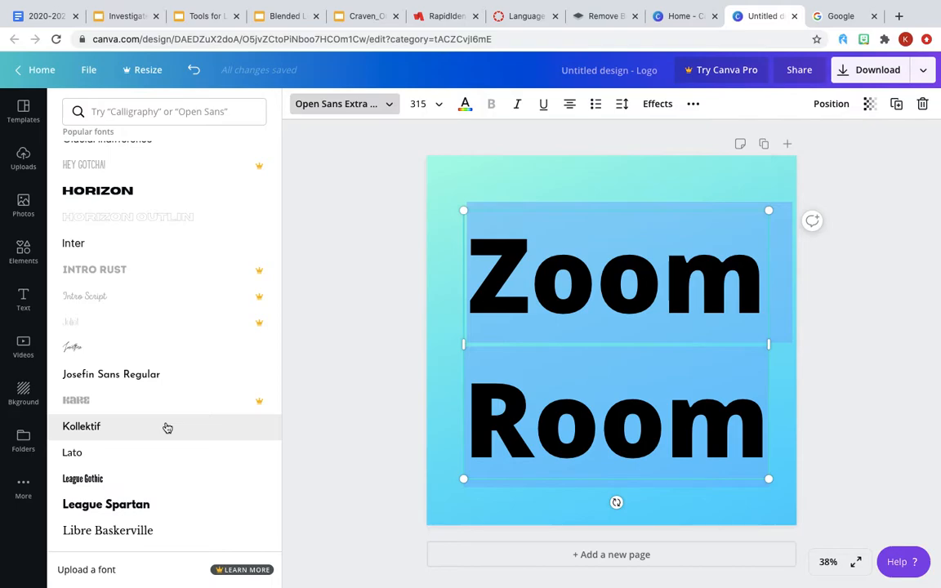
{"action": "scroll", "coordinate": [167, 428], "scroll_direction": "down", "scroll_amount": 8}
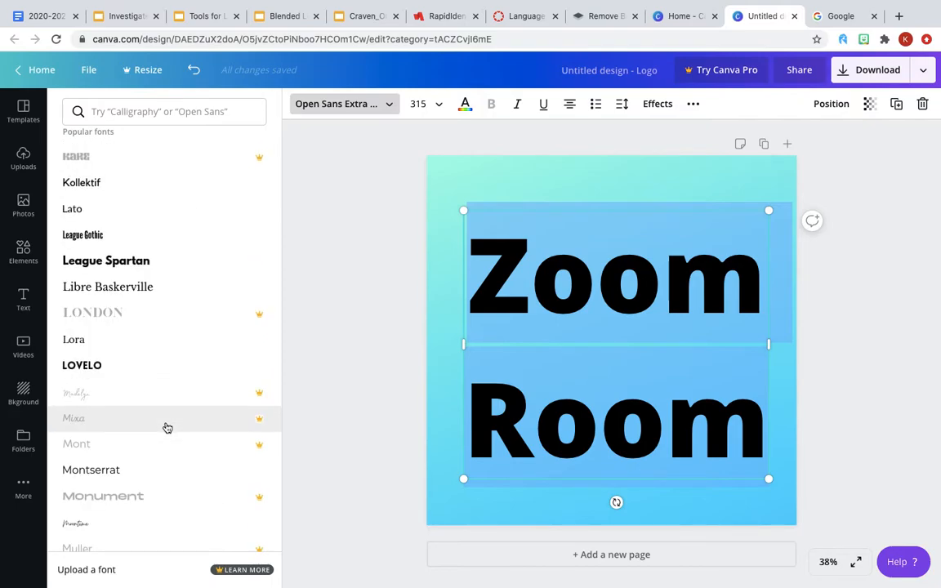
{"action": "scroll", "coordinate": [166, 428], "scroll_direction": "down", "scroll_amount": 5}
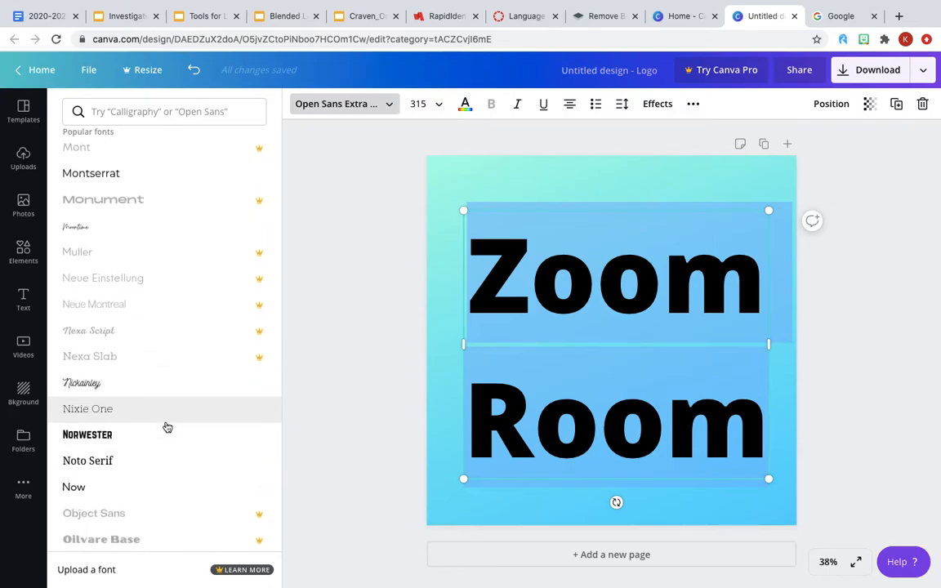
{"action": "scroll", "coordinate": [167, 428], "scroll_direction": "down", "scroll_amount": 5}
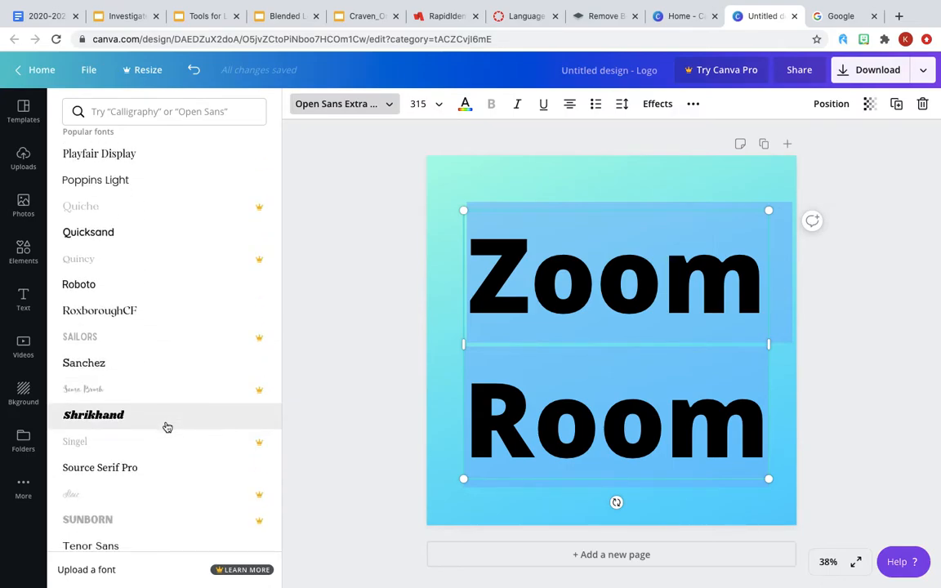
{"action": "scroll", "coordinate": [167, 428], "scroll_direction": "down", "scroll_amount": 5}
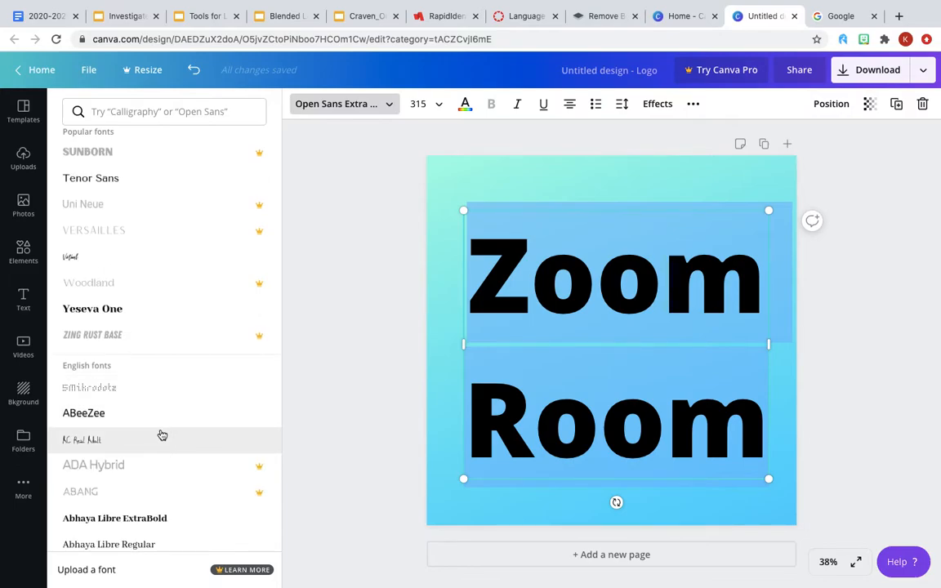
{"action": "scroll", "coordinate": [161, 436], "scroll_direction": "down", "scroll_amount": 2}
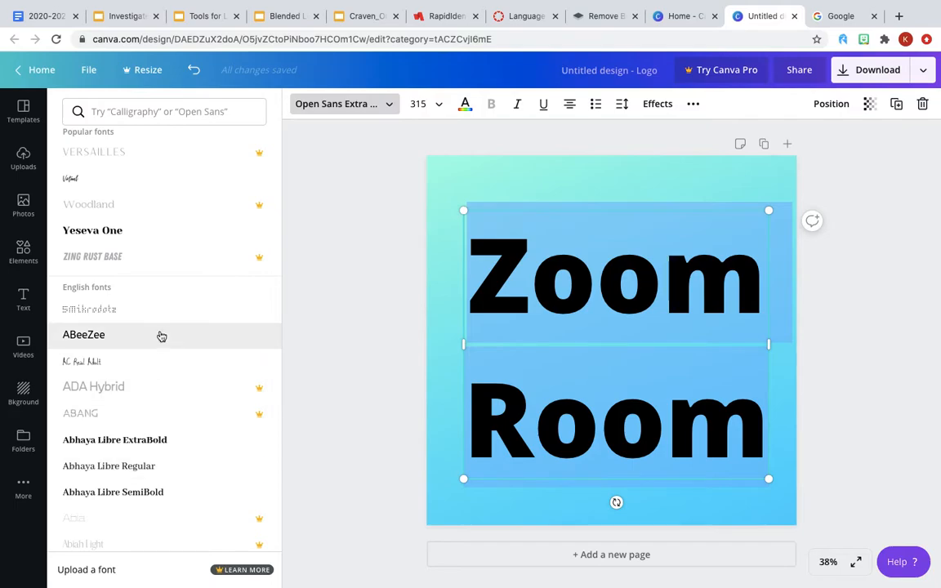
{"action": "scroll", "coordinate": [150, 315], "scroll_direction": "up", "scroll_amount": 15}
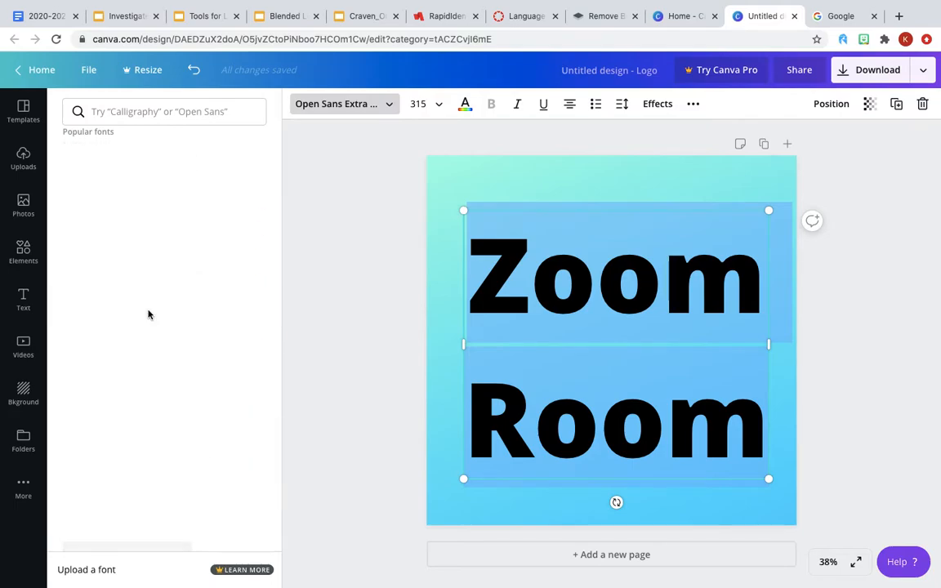
{"action": "left_click", "coordinate": [84, 196]}
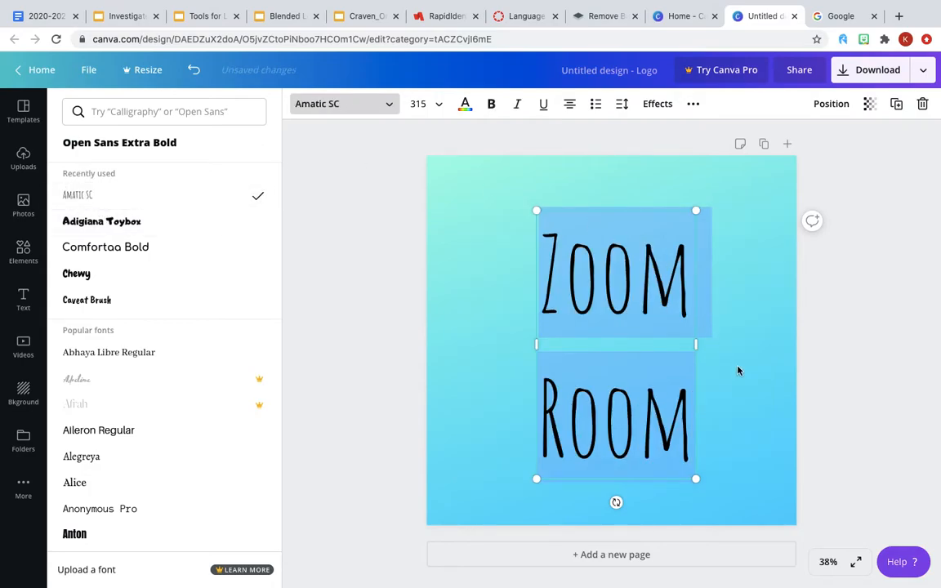
{"action": "left_click", "coordinate": [446, 234]}
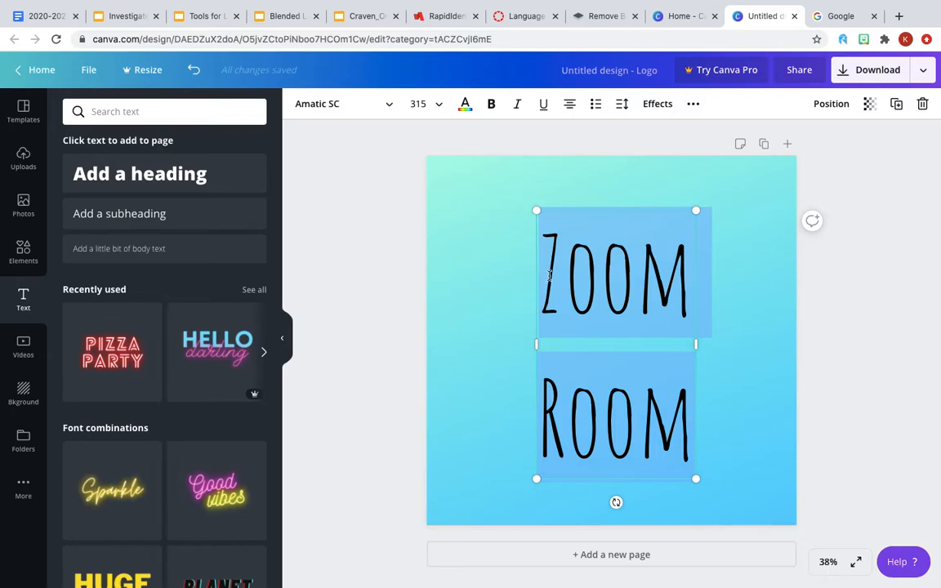
Set the heading's font size to 144 and scale the text box up to a size of about 210
{"action": "left_click", "coordinate": [438, 108]}
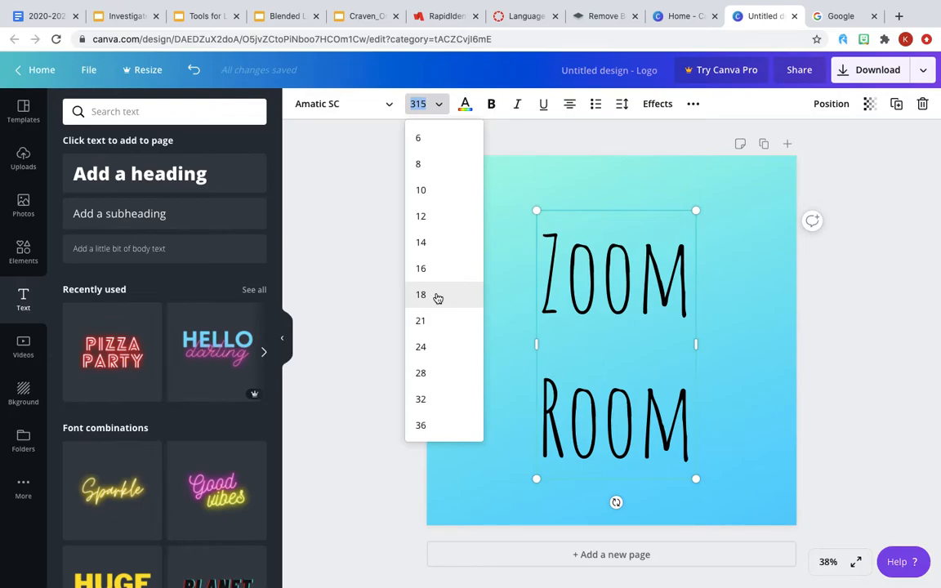
{"action": "scroll", "coordinate": [440, 214], "scroll_direction": "down", "scroll_amount": 3}
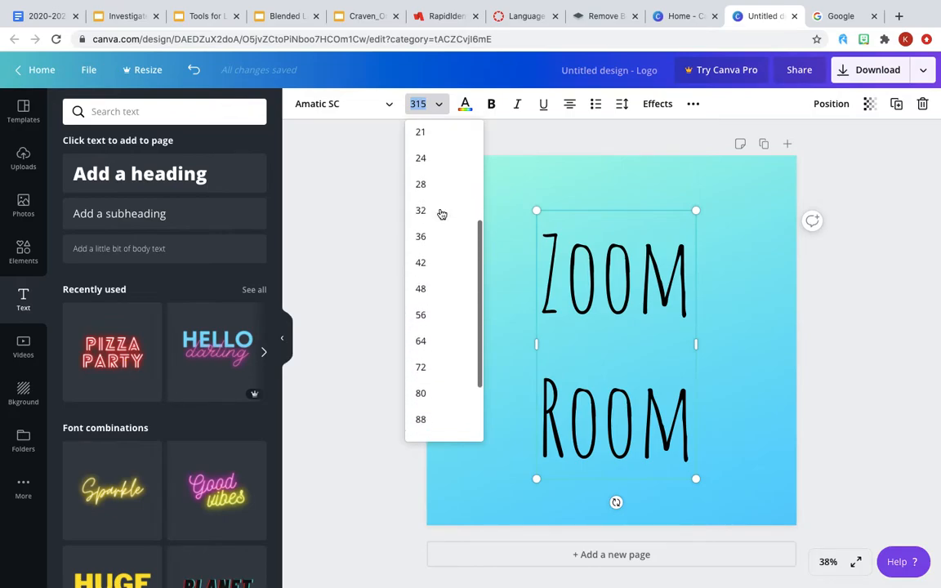
{"action": "scroll", "coordinate": [441, 213], "scroll_direction": "down", "scroll_amount": 3}
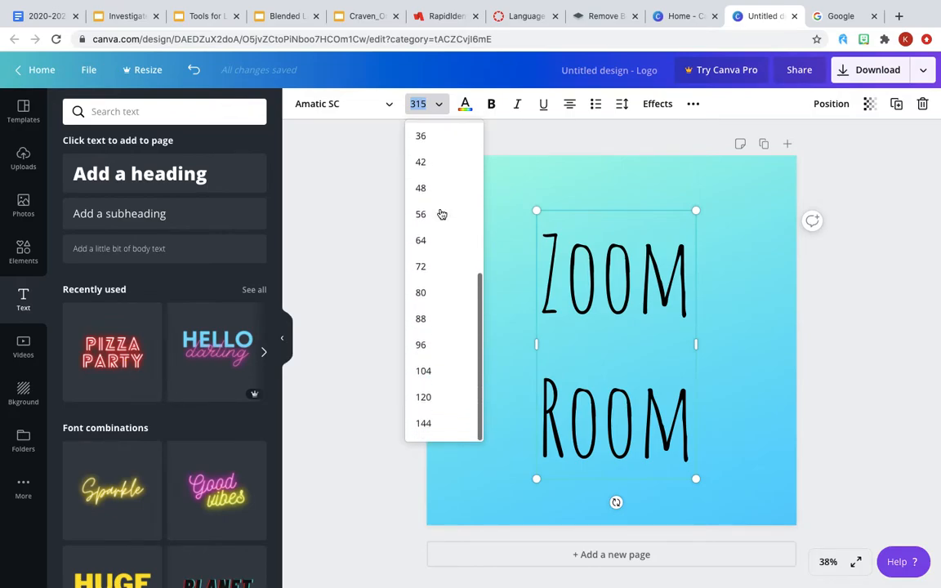
{"action": "left_click", "coordinate": [424, 425]}
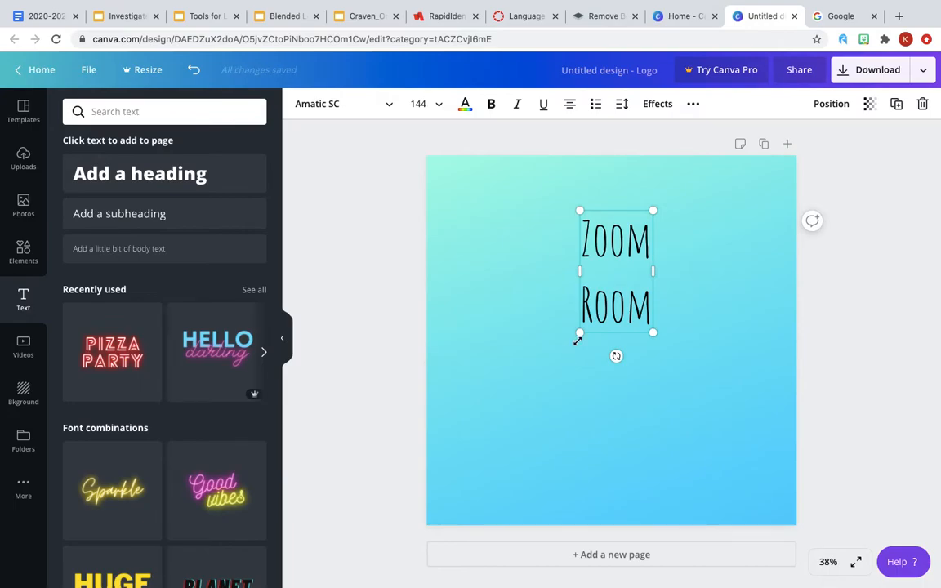
{"action": "left_click_drag", "start_coordinate": [579, 334], "coordinate": [531, 382]}
Set the whole heading's font size to 400 and move it up so both lines fit on the page
{"action": "left_click_drag", "start_coordinate": [648, 353], "coordinate": [552, 262]}
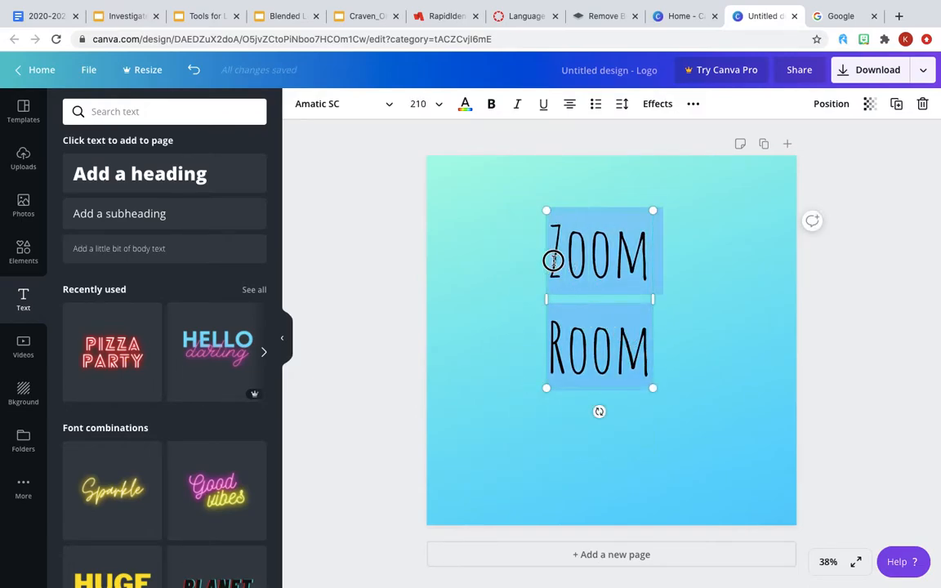
{"action": "left_click", "coordinate": [428, 104]}
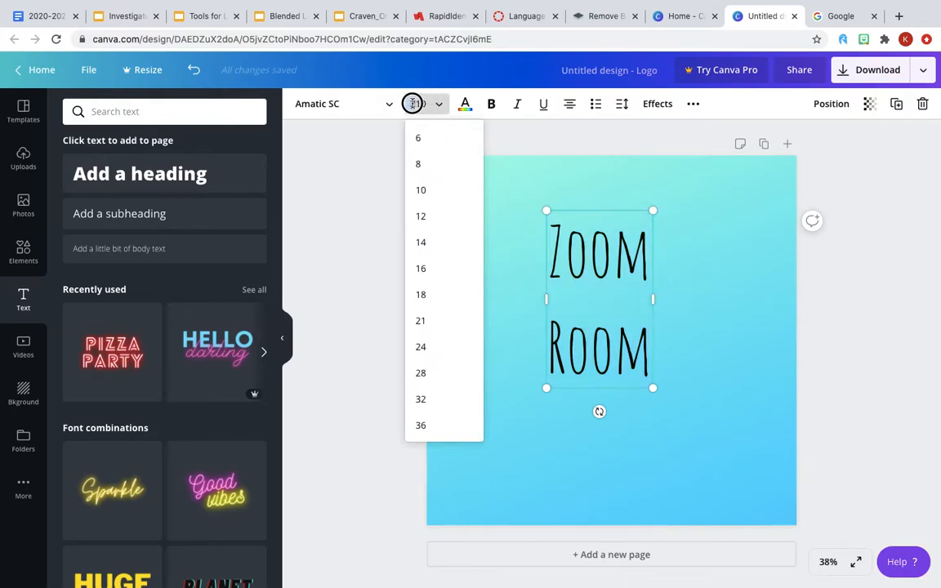
{"action": "left_click", "coordinate": [409, 105]}
{"action": "left_click", "coordinate": [425, 104]}
{"action": "type", "text": "400"}
{"action": "key", "text": "Return"}
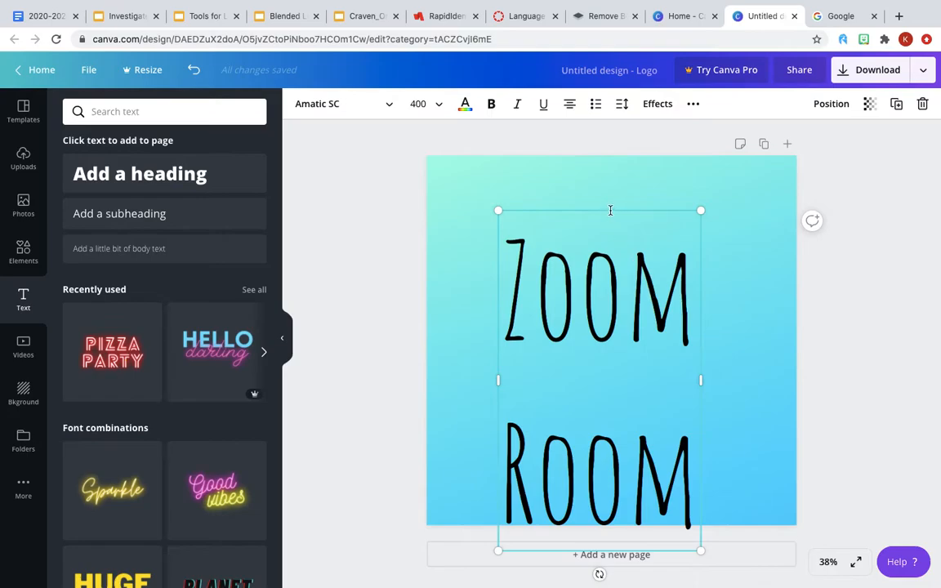
{"action": "left_click_drag", "start_coordinate": [599, 211], "coordinate": [618, 176]}
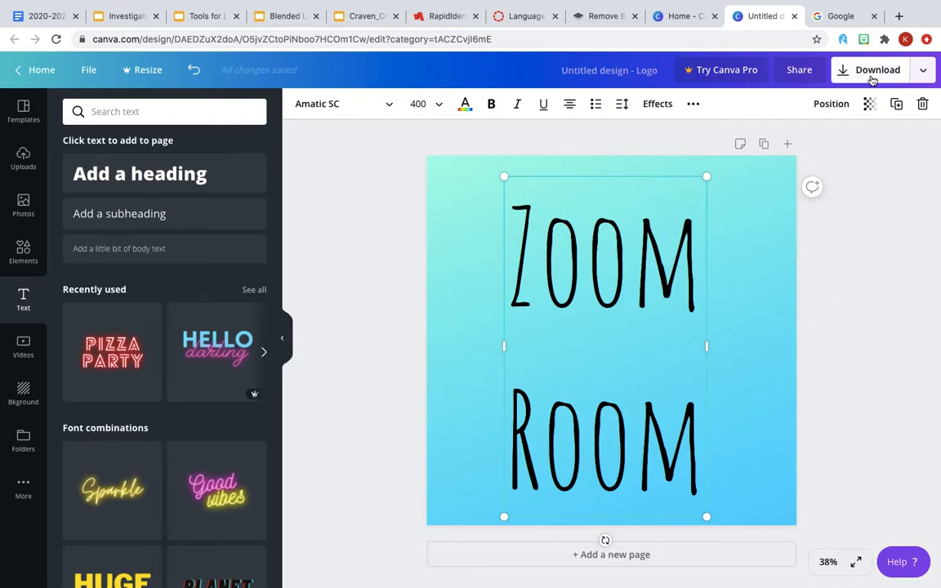
Rename the design "Zoom Room"
{"action": "left_click", "coordinate": [637, 70]}
{"action": "key", "text": "BackSpace"}
{"action": "type", "text": "Zoom Room"}
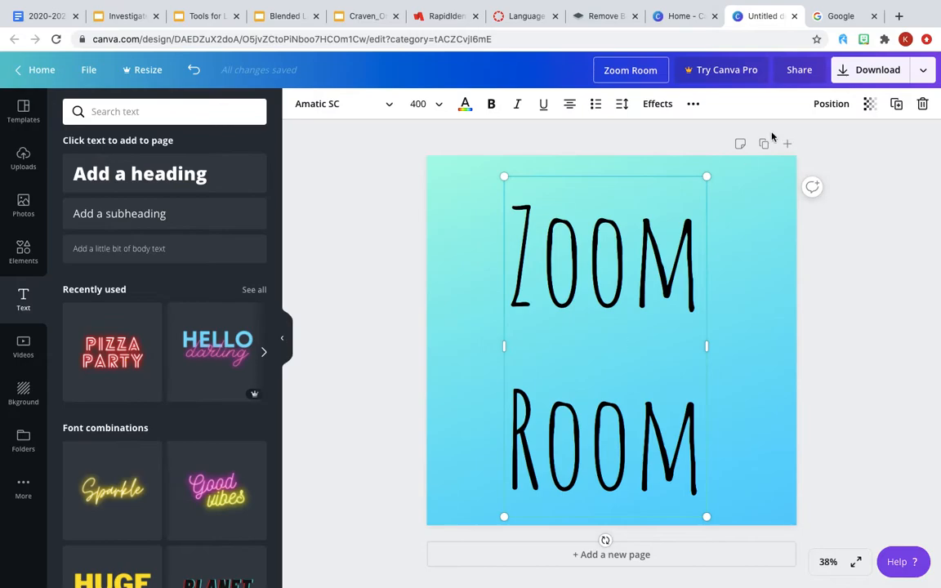
Download the design as a 1500 x 1500 px PNG and dismiss the Canva Pro offer
{"action": "left_click", "coordinate": [882, 74]}
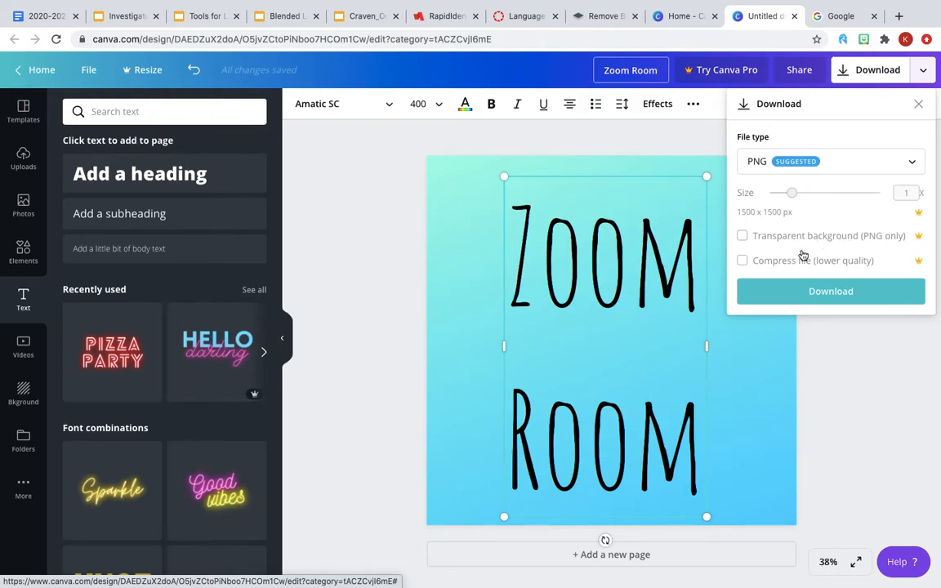
{"action": "left_click", "coordinate": [844, 296]}
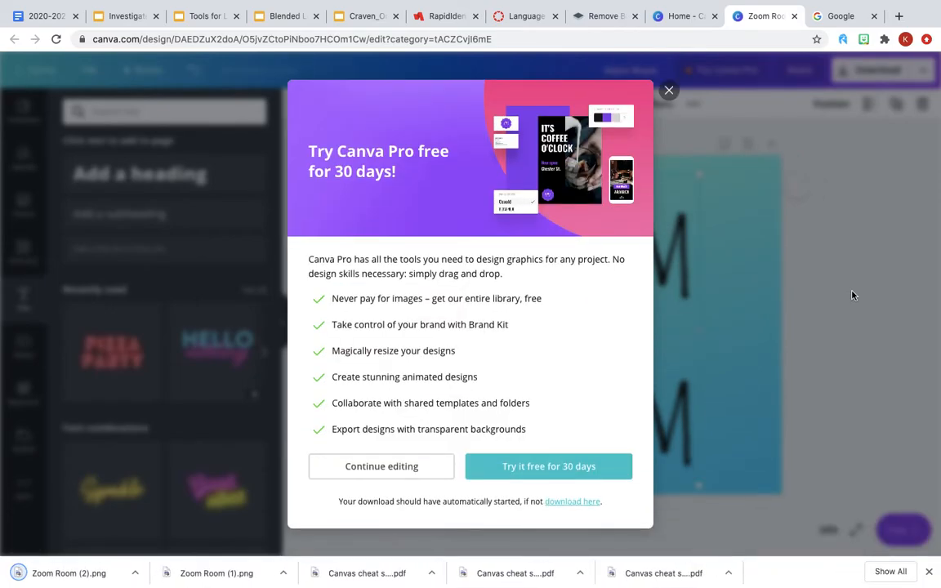
{"action": "left_click", "coordinate": [669, 91]}
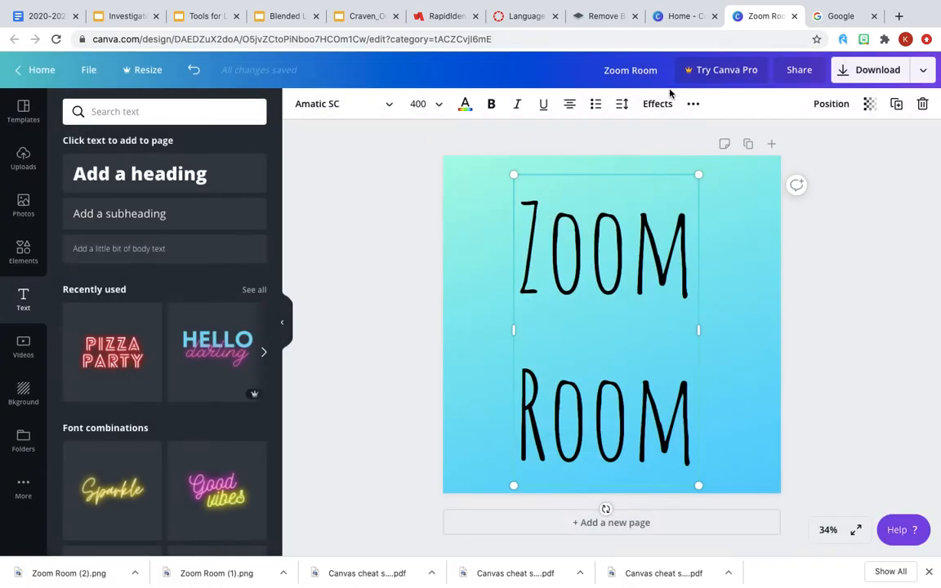
Open the downloaded "Zoom Room (2).png" in Preview, change its location to Desktop — iCloud, and close the image
{"action": "left_click", "coordinate": [58, 574]}
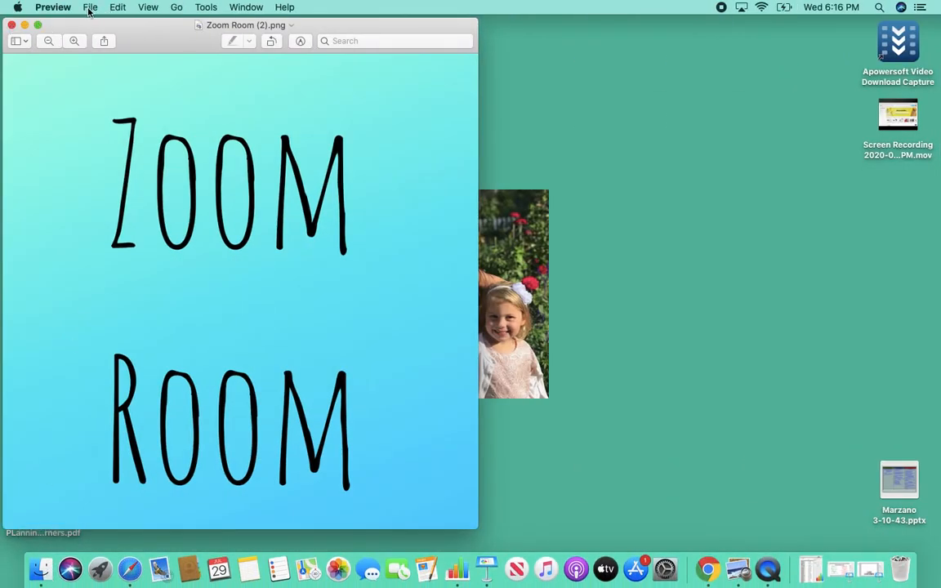
{"action": "left_click", "coordinate": [89, 8]}
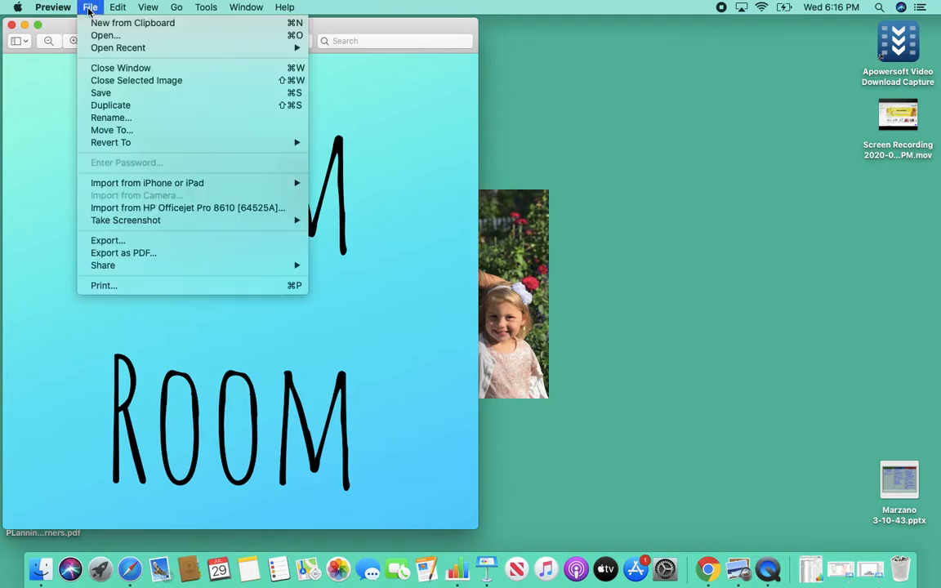
{"action": "left_click", "coordinate": [116, 95]}
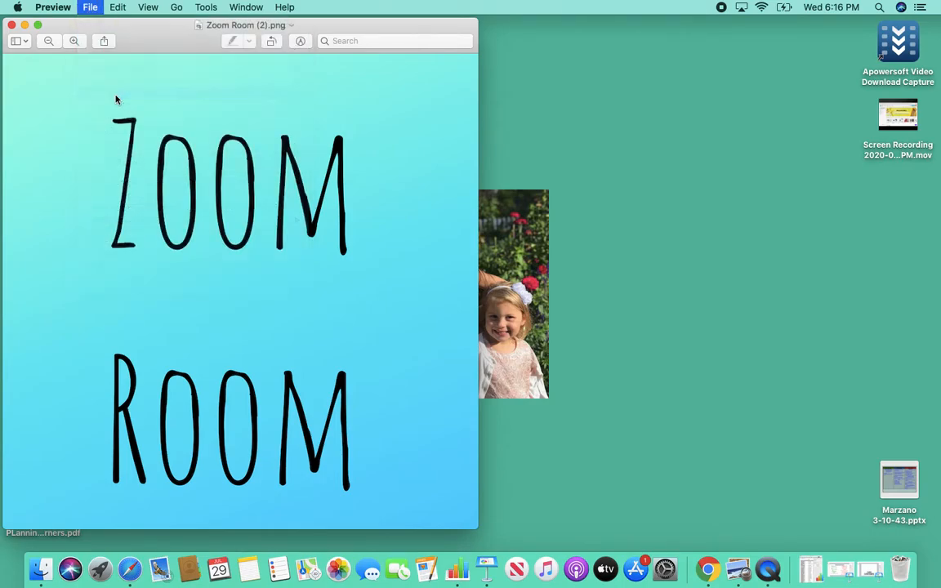
{"action": "left_click", "coordinate": [290, 26]}
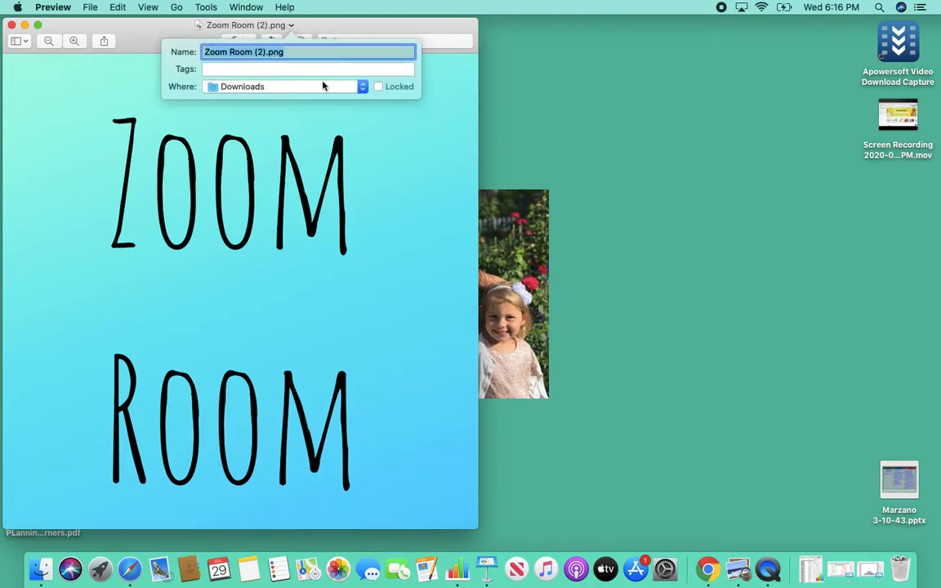
{"action": "left_click", "coordinate": [364, 95]}
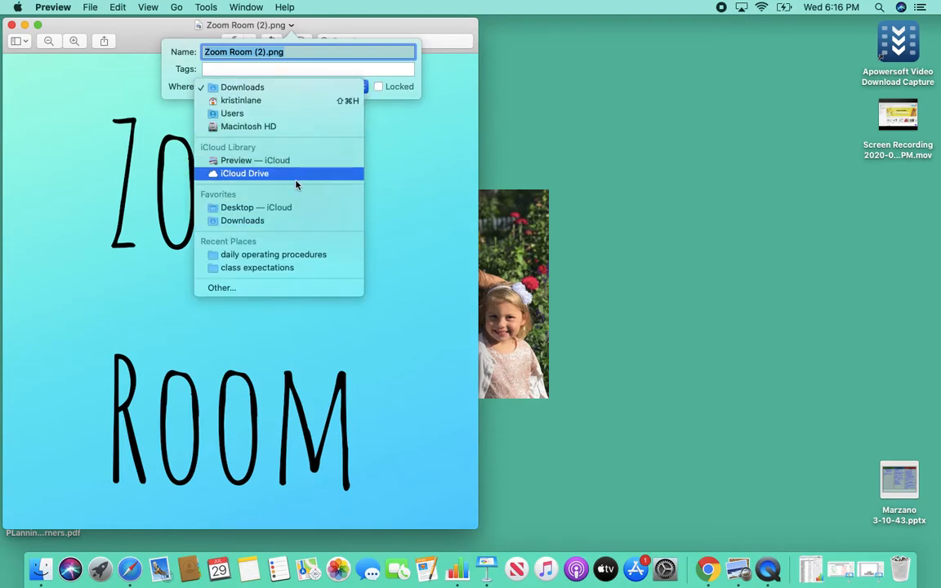
{"action": "left_click", "coordinate": [292, 209]}
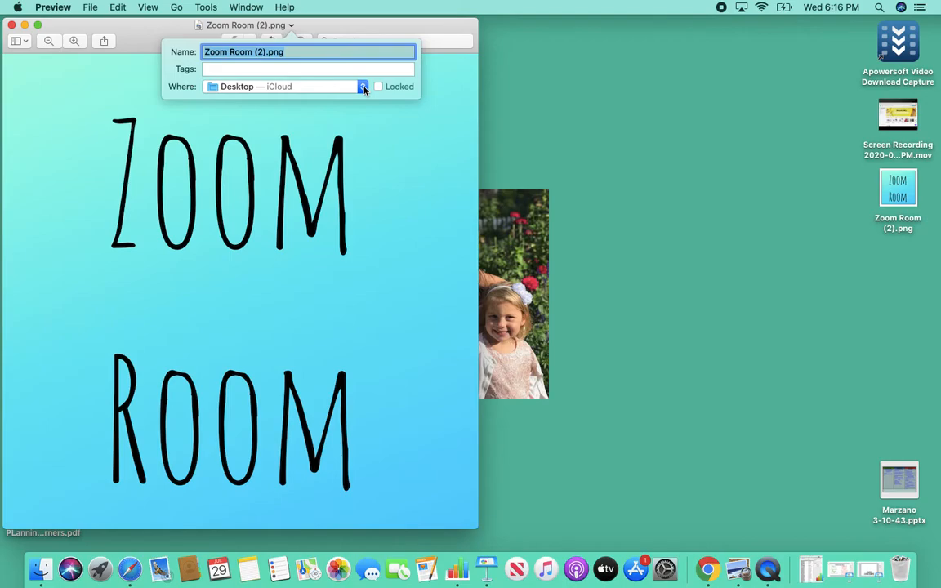
{"action": "left_click", "coordinate": [12, 26]}
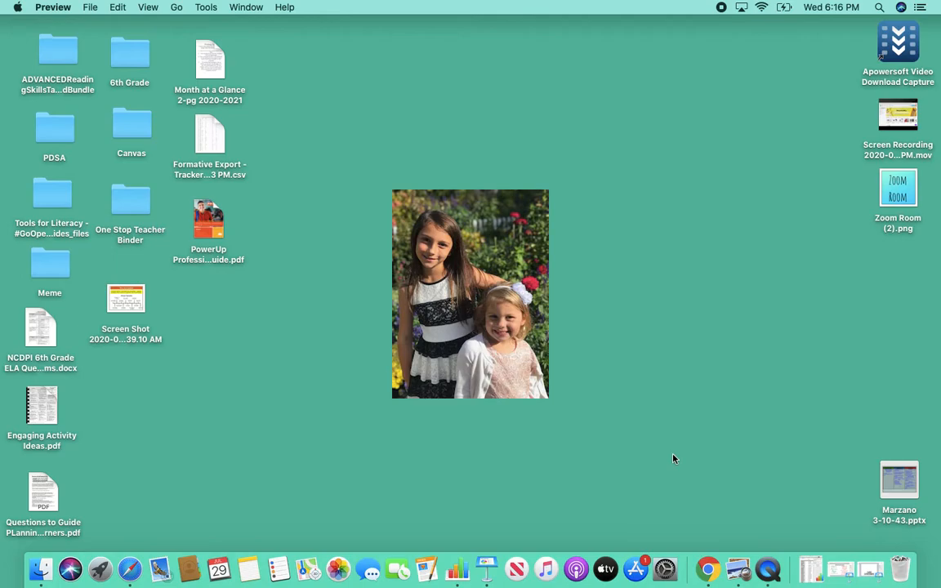
Switch back to Canva in Chrome and delete the gradient background image and the "Zoom Room" heading from the page
{"action": "left_click", "coordinate": [708, 570]}
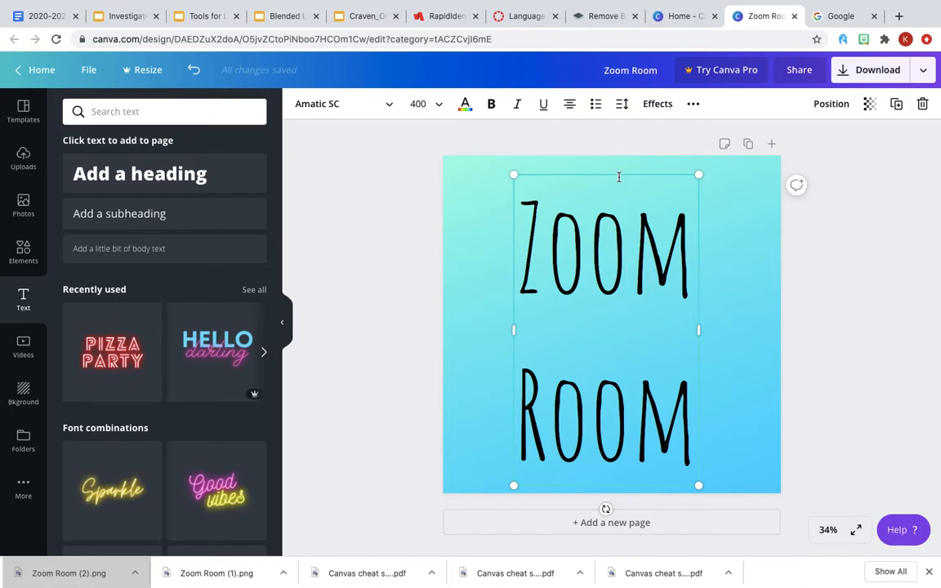
{"action": "left_click", "coordinate": [540, 176]}
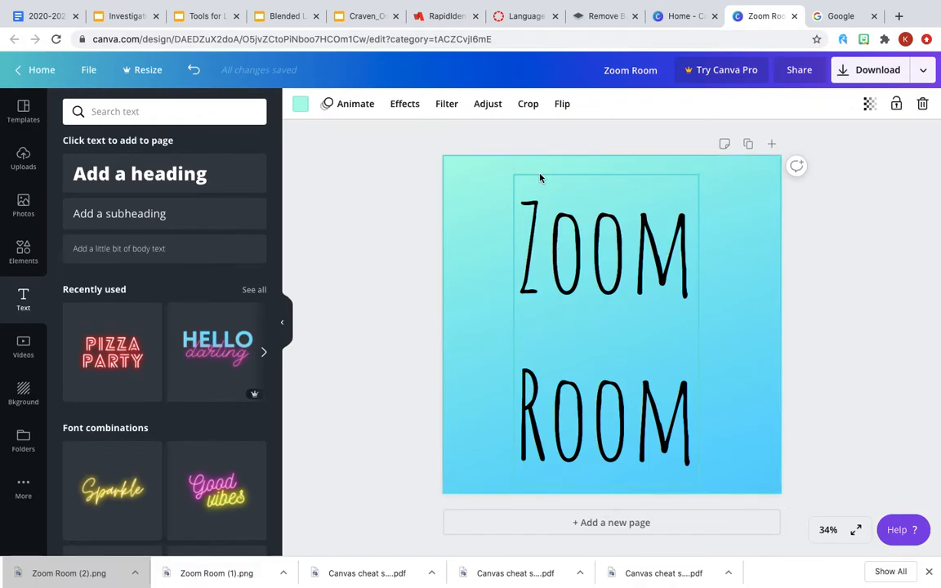
{"action": "key", "text": "Delete"}
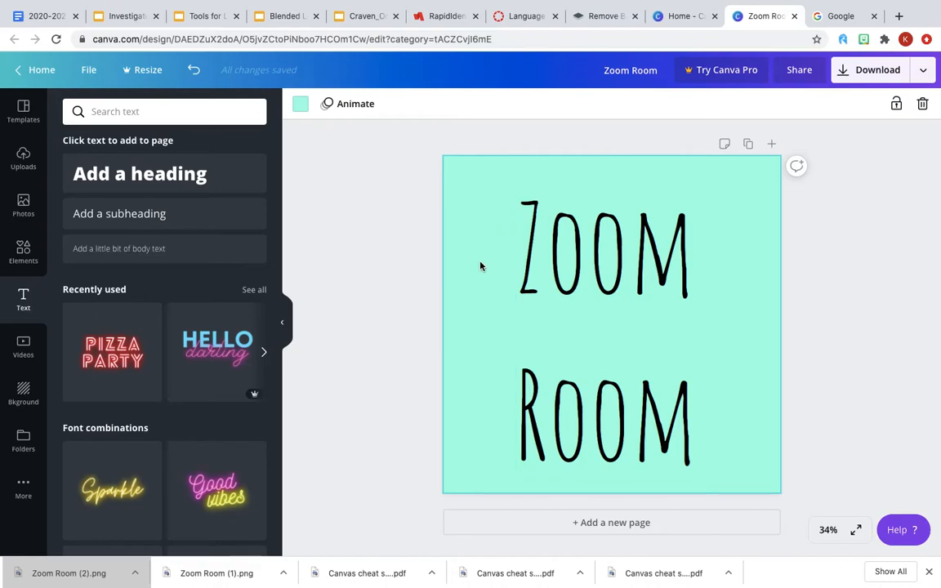
{"action": "left_click", "coordinate": [599, 261]}
{"action": "key", "text": "Delete"}
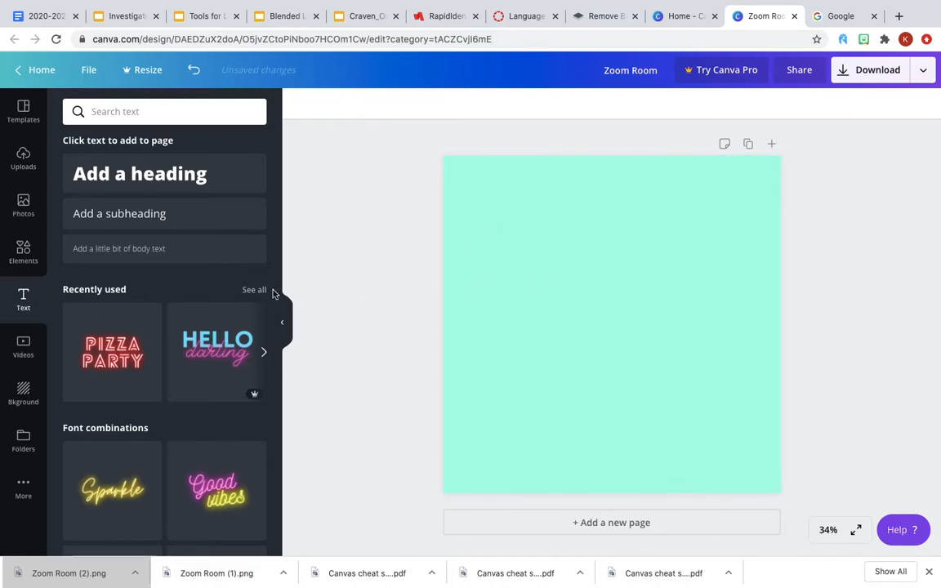
Try the green-to-blue gradient background, and replace it with the dark navy starry night sky background
{"action": "left_click", "coordinate": [24, 394]}
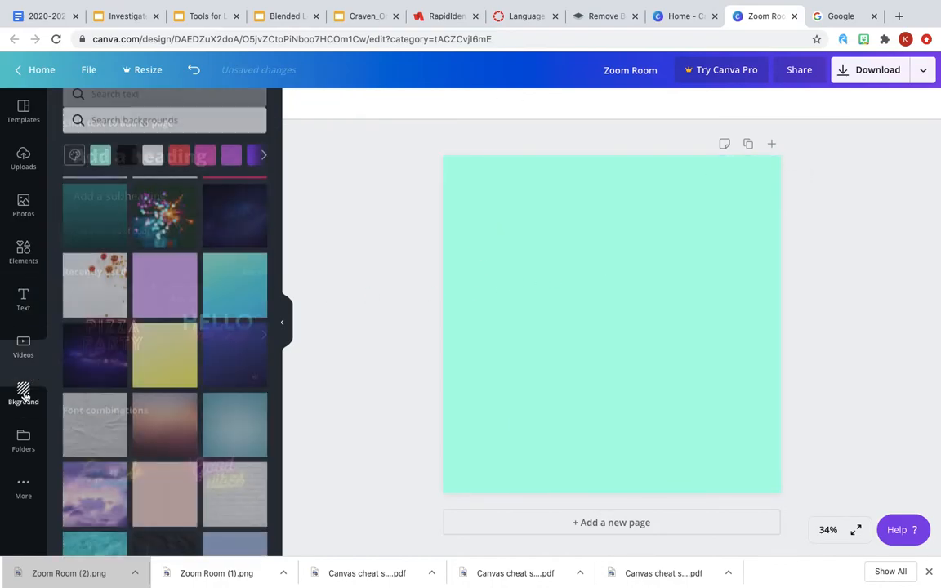
{"action": "left_click", "coordinate": [233, 287]}
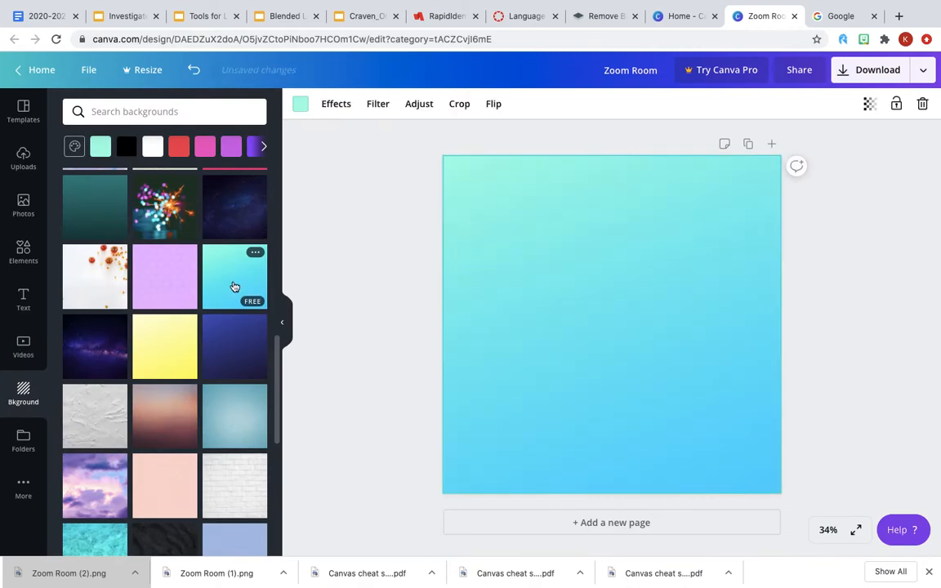
{"action": "scroll", "coordinate": [228, 492], "scroll_direction": "down", "scroll_amount": 3}
{"action": "scroll", "coordinate": [231, 465], "scroll_direction": "down", "scroll_amount": 3}
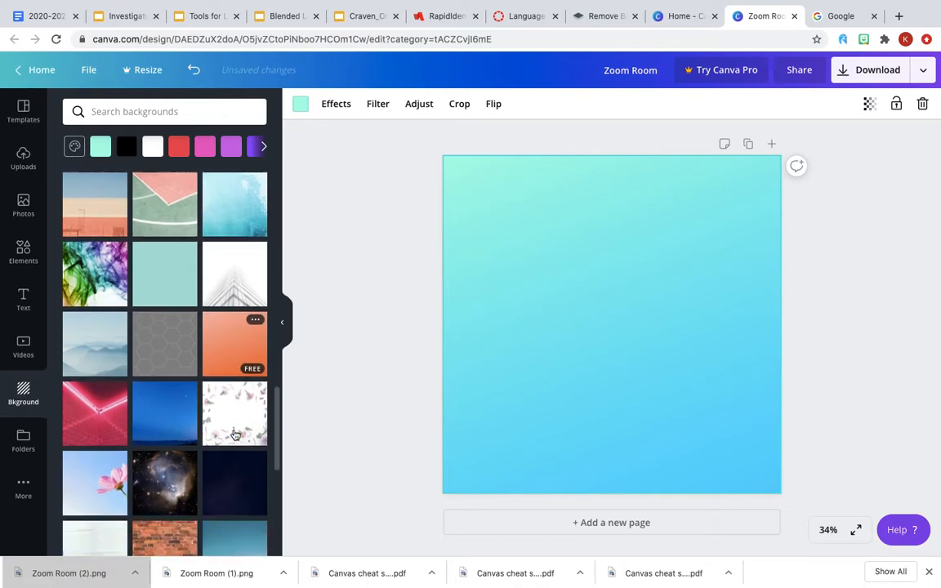
{"action": "scroll", "coordinate": [235, 435], "scroll_direction": "down", "scroll_amount": 1}
{"action": "left_click", "coordinate": [240, 407]}
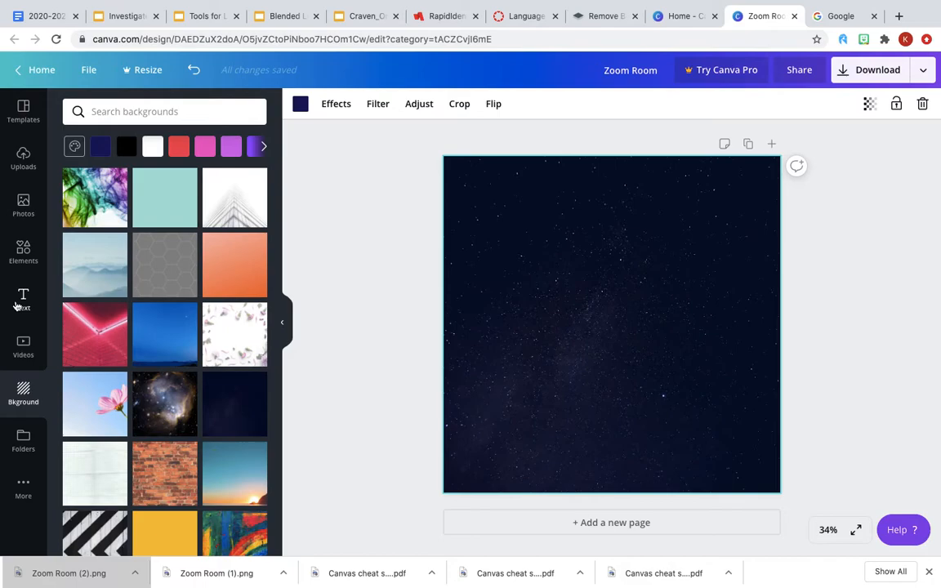
Find the pink and turquoise "Goal Getter" font combination among the text designs and add it to the page
{"action": "left_click", "coordinate": [22, 301]}
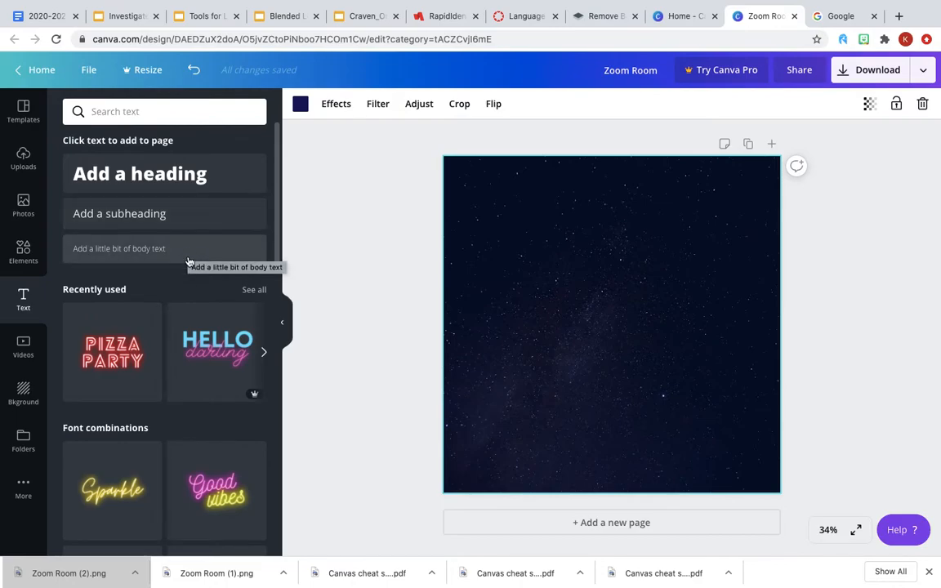
{"action": "scroll", "coordinate": [191, 376], "scroll_direction": "down", "scroll_amount": 2}
{"action": "scroll", "coordinate": [191, 376], "scroll_direction": "down", "scroll_amount": 6}
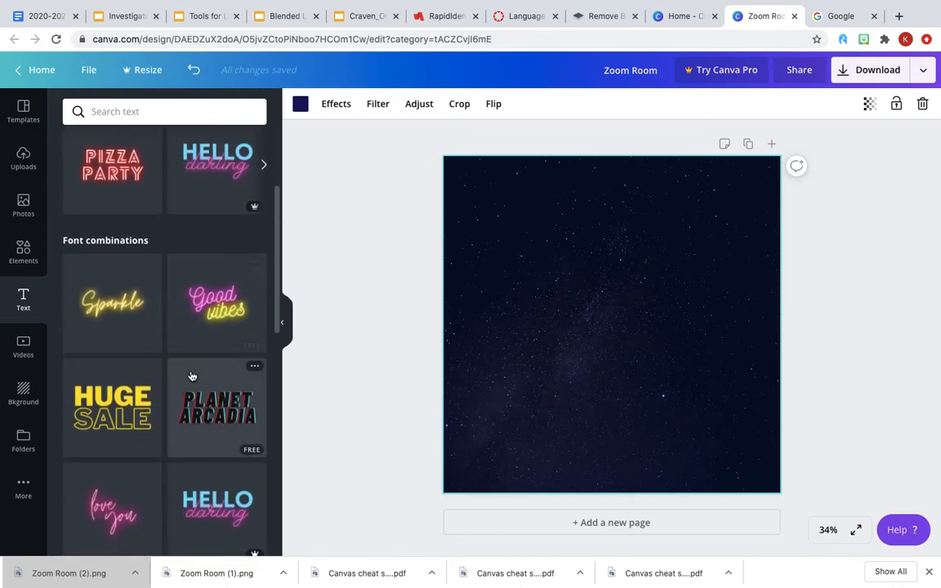
{"action": "scroll", "coordinate": [191, 375], "scroll_direction": "down", "scroll_amount": 10}
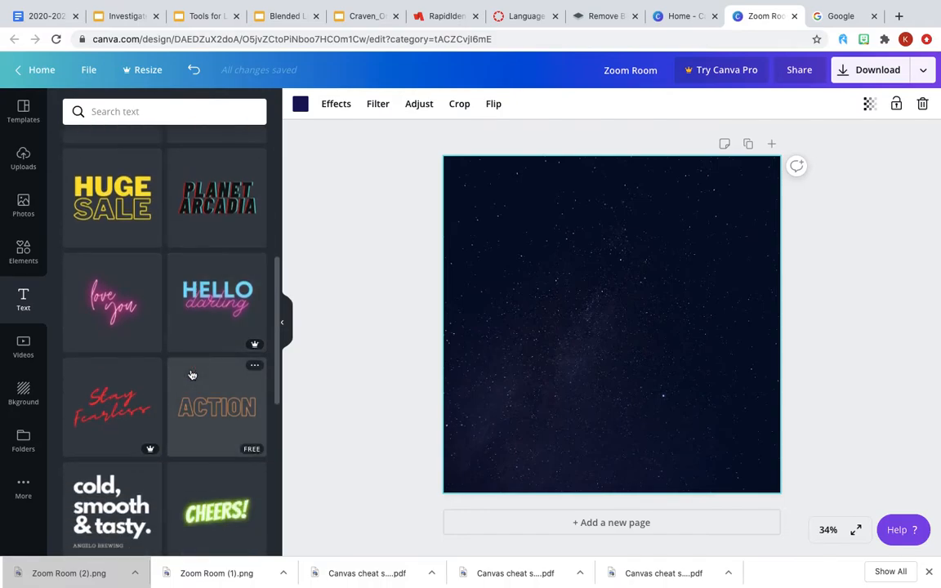
{"action": "scroll", "coordinate": [191, 368], "scroll_direction": "down", "scroll_amount": 7}
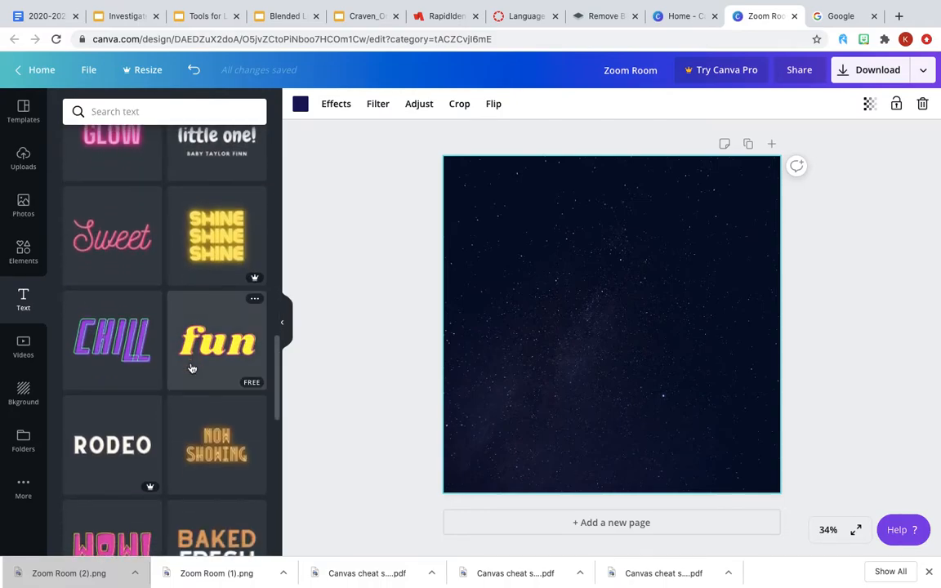
{"action": "scroll", "coordinate": [192, 368], "scroll_direction": "down", "scroll_amount": 6}
{"action": "scroll", "coordinate": [191, 369], "scroll_direction": "down", "scroll_amount": 1}
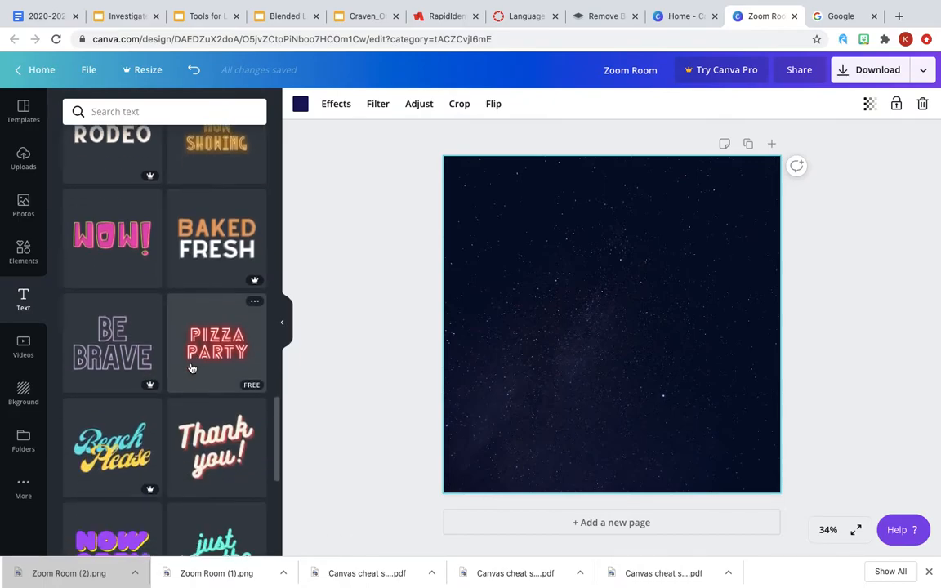
{"action": "scroll", "coordinate": [191, 368], "scroll_direction": "down", "scroll_amount": 3}
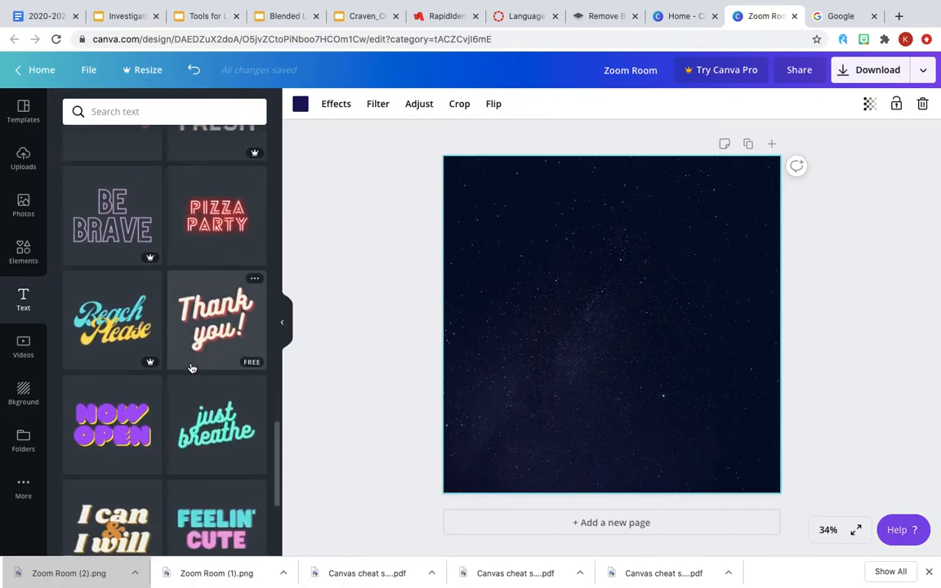
{"action": "scroll", "coordinate": [192, 368], "scroll_direction": "down", "scroll_amount": 3}
{"action": "scroll", "coordinate": [191, 369], "scroll_direction": "down", "scroll_amount": 3}
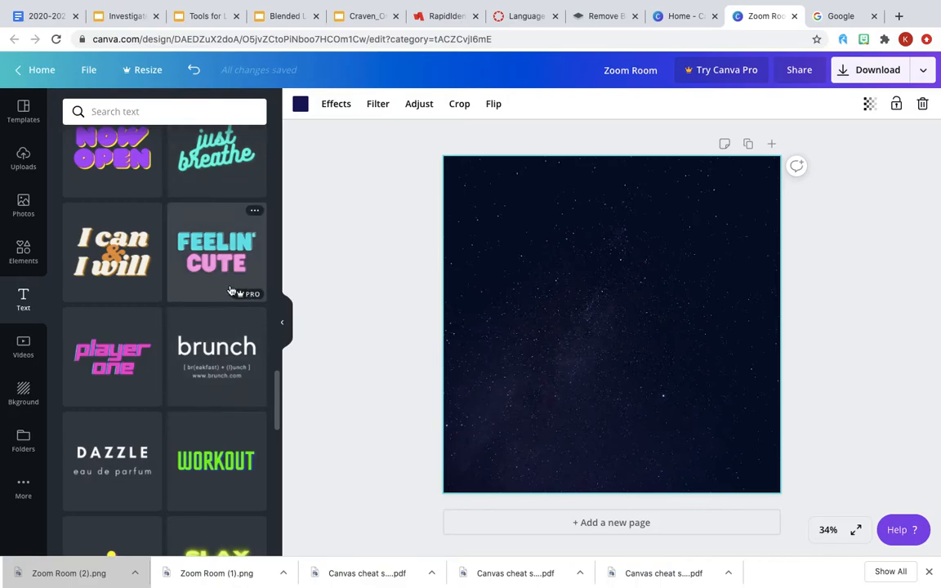
{"action": "scroll", "coordinate": [212, 373], "scroll_direction": "down", "scroll_amount": 3}
{"action": "scroll", "coordinate": [212, 374], "scroll_direction": "down", "scroll_amount": 3}
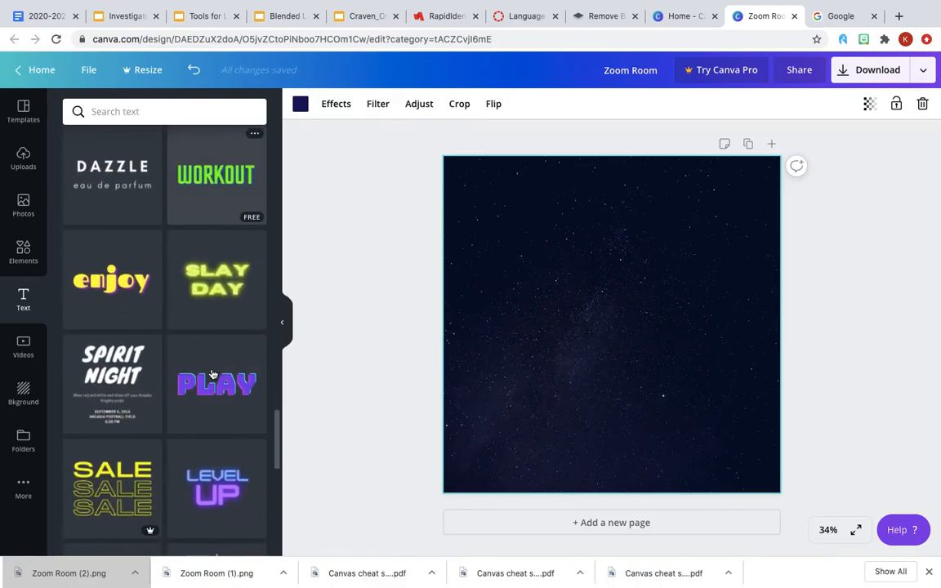
{"action": "scroll", "coordinate": [212, 373], "scroll_direction": "down", "scroll_amount": 5}
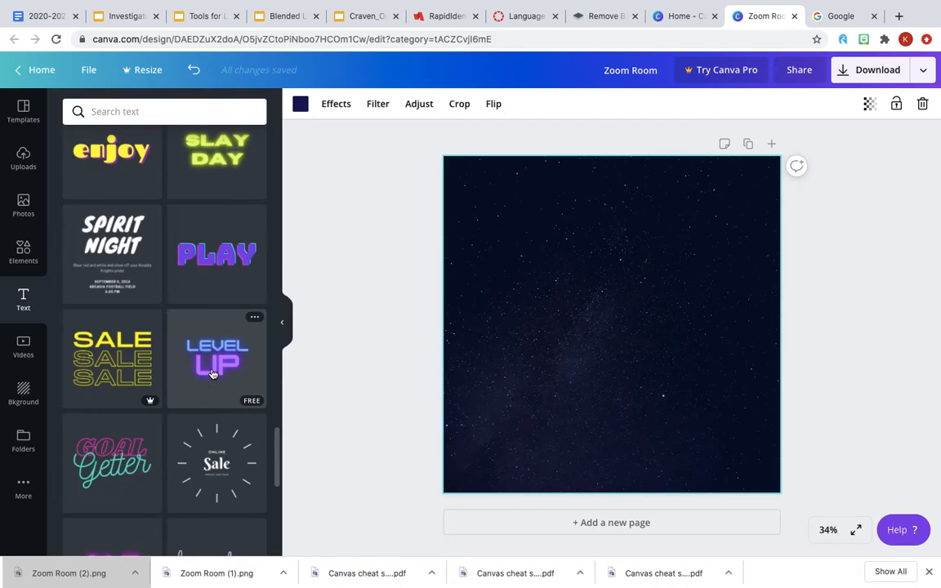
{"action": "scroll", "coordinate": [212, 373], "scroll_direction": "down", "scroll_amount": 1}
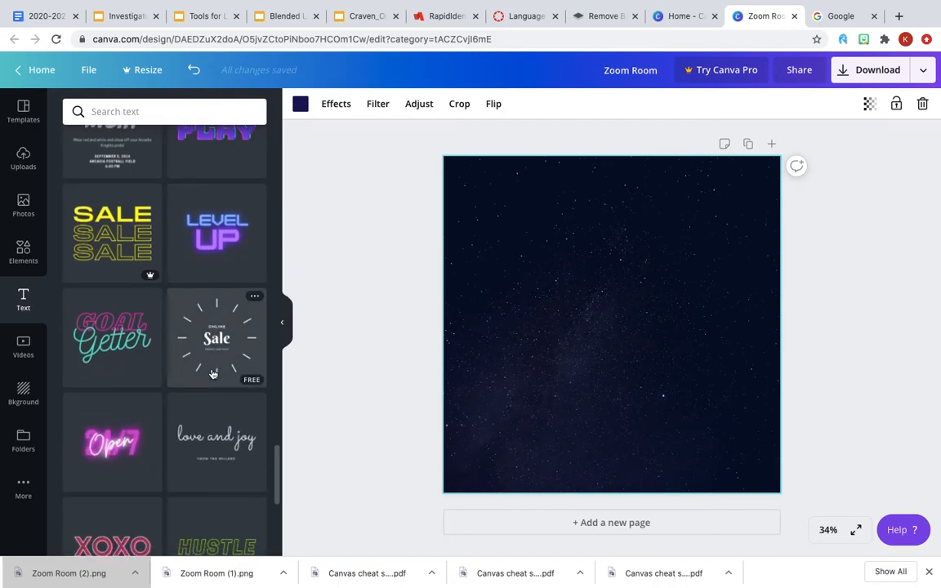
{"action": "left_click", "coordinate": [117, 342]}
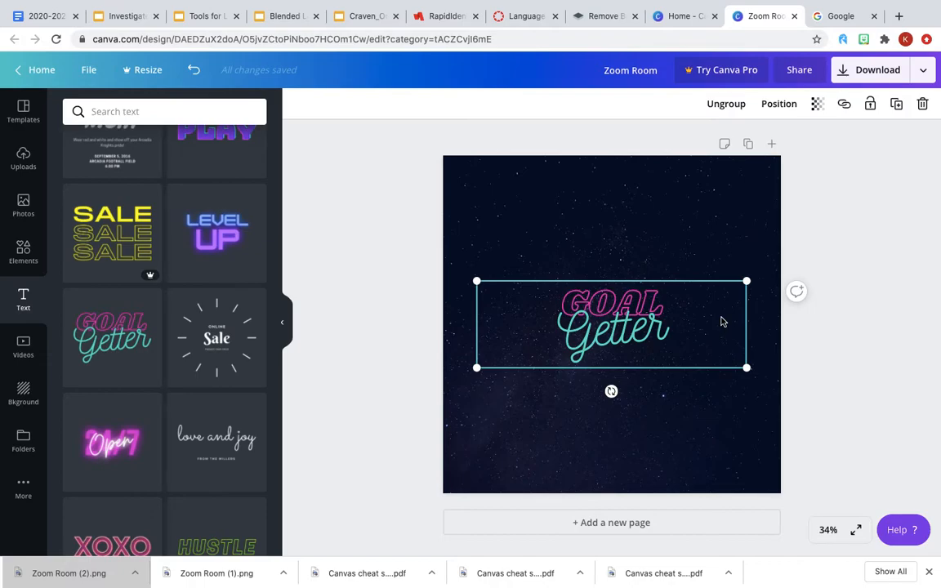
Replace the turquoise script word "Getter" with "Room"
{"action": "left_click", "coordinate": [634, 305]}
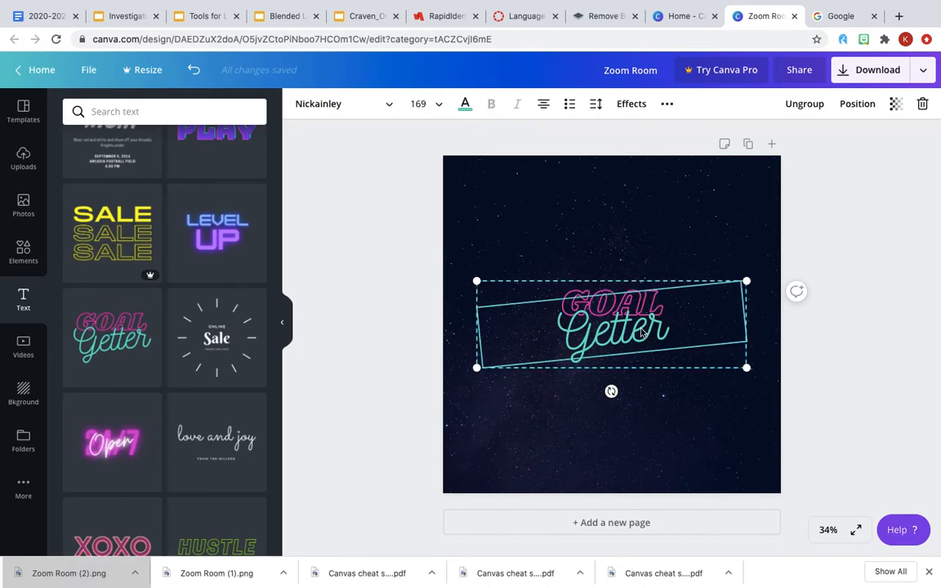
{"action": "left_click_drag", "start_coordinate": [670, 326], "coordinate": [573, 342]}
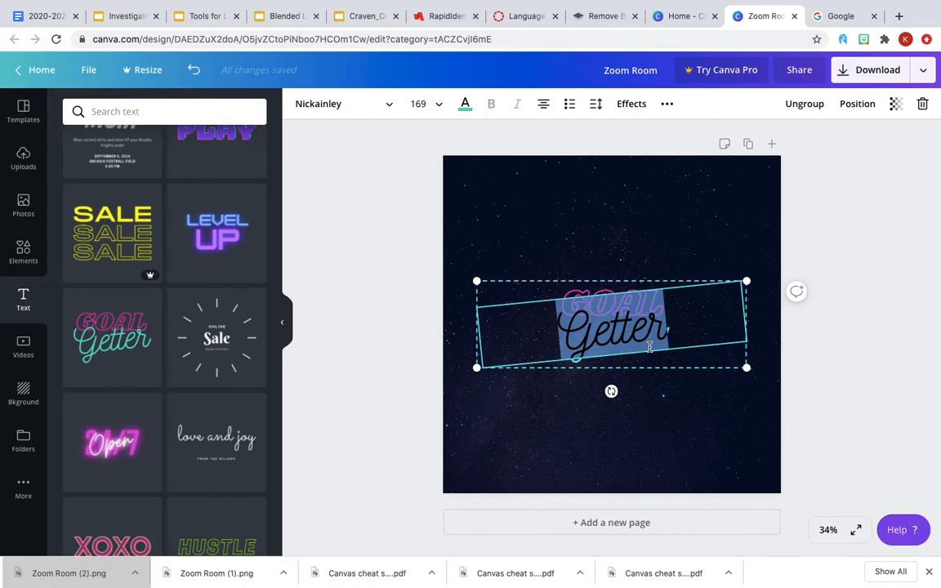
{"action": "type", "text": "Room"}
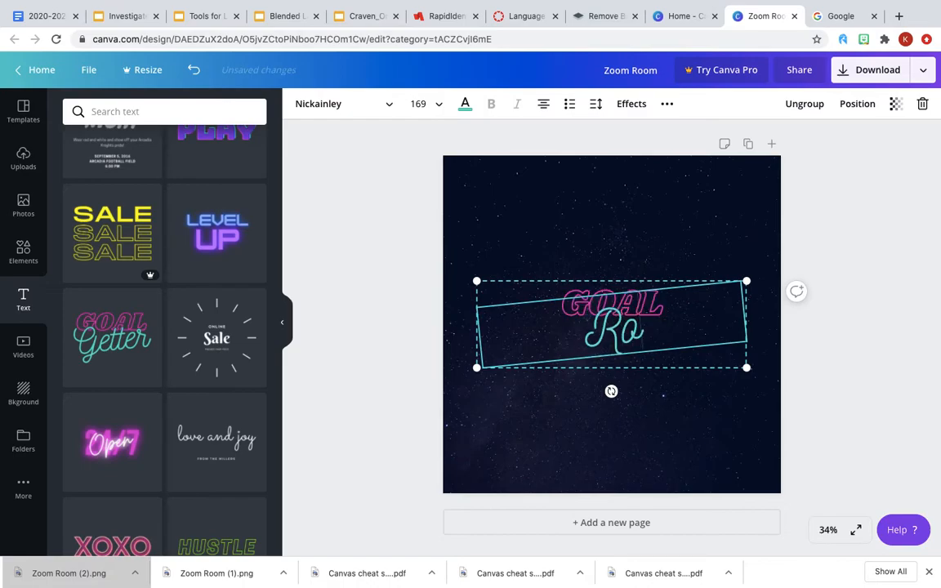
Replace the pink outlined word "GOAL" with "ZOOM"
{"action": "left_click", "coordinate": [583, 294]}
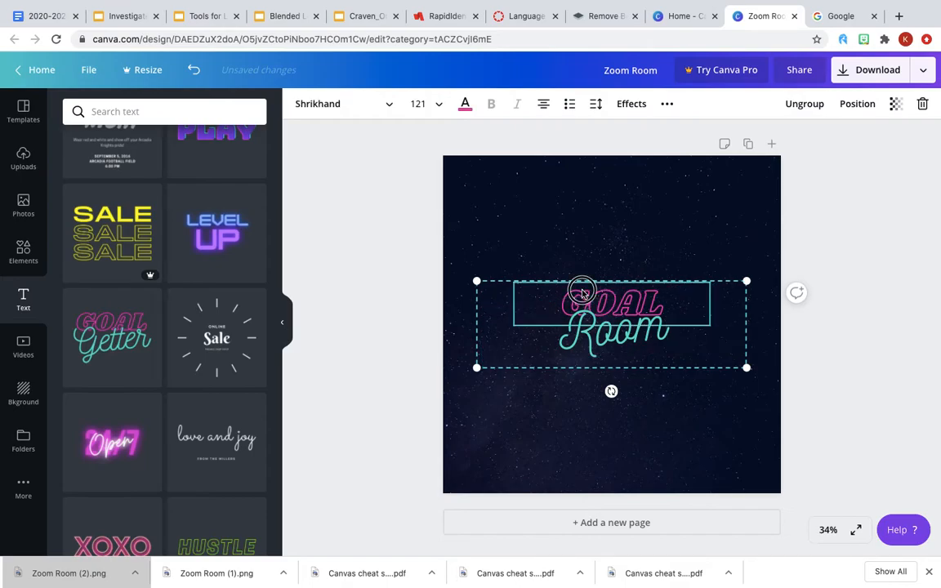
{"action": "left_click", "coordinate": [663, 307]}
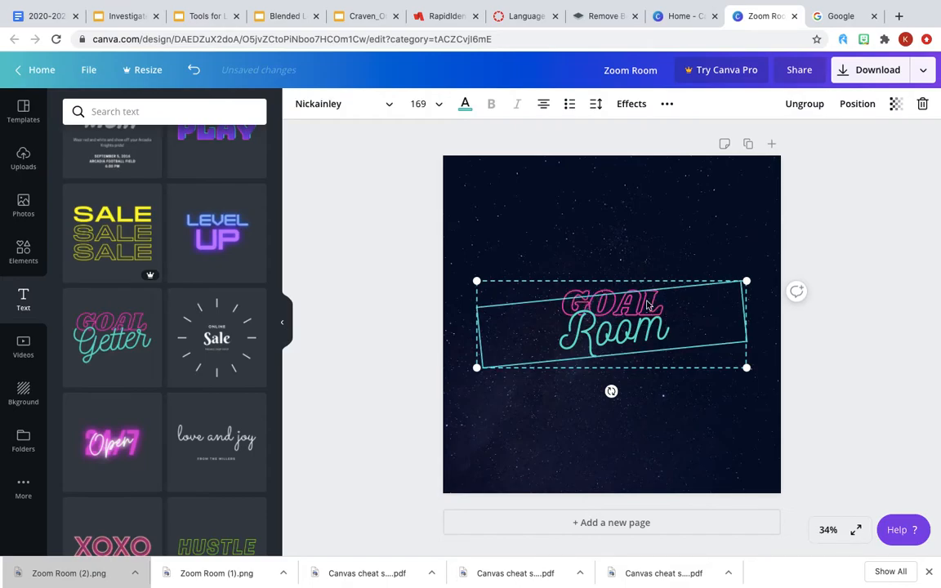
{"action": "left_click", "coordinate": [582, 293]}
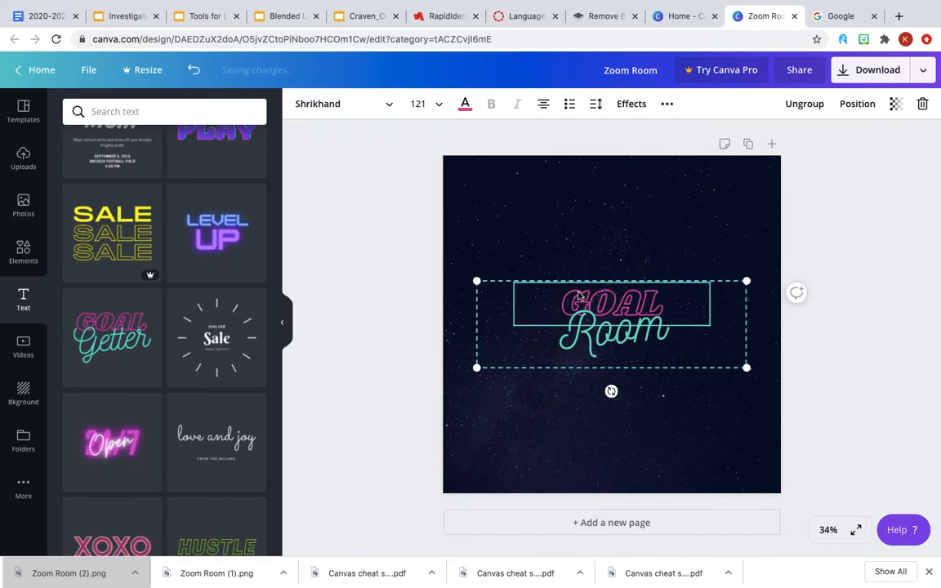
{"action": "double_click", "coordinate": [579, 293]}
{"action": "type", "text": "ZOOM"}
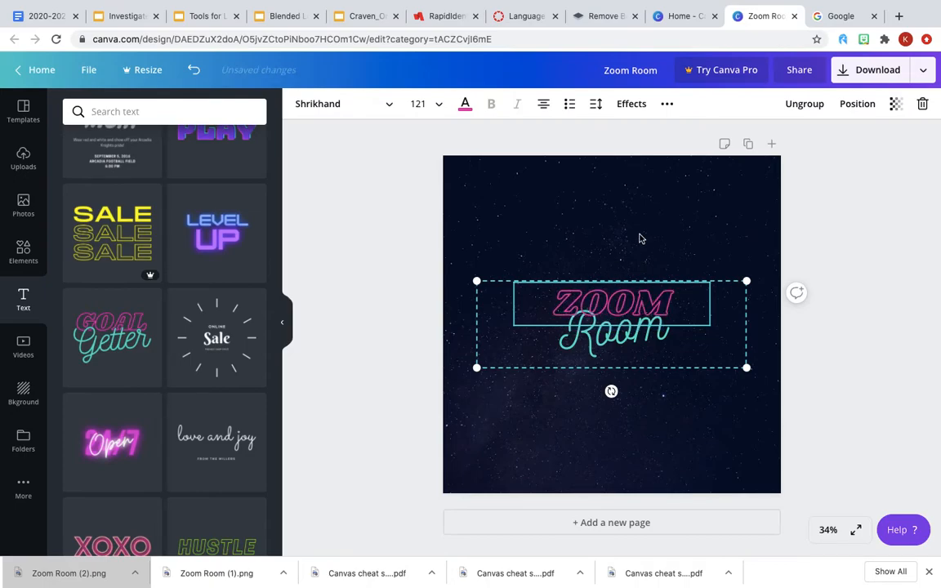
Enlarge the "ZOOM Room" text group over the starry background until "Room" has a font size of about 313
{"action": "left_click", "coordinate": [677, 227]}
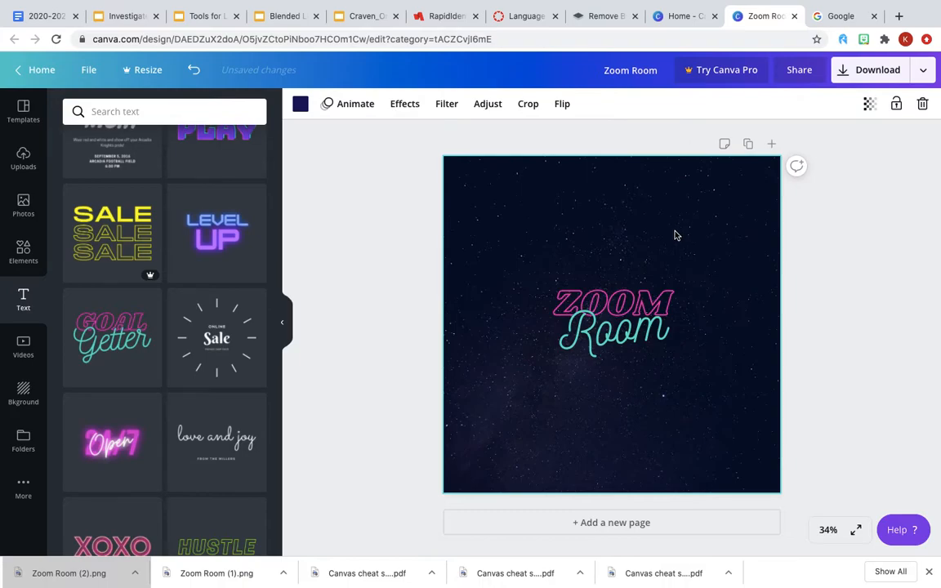
{"action": "left_click", "coordinate": [632, 315]}
{"action": "left_click_drag", "start_coordinate": [477, 280], "coordinate": [420, 212]}
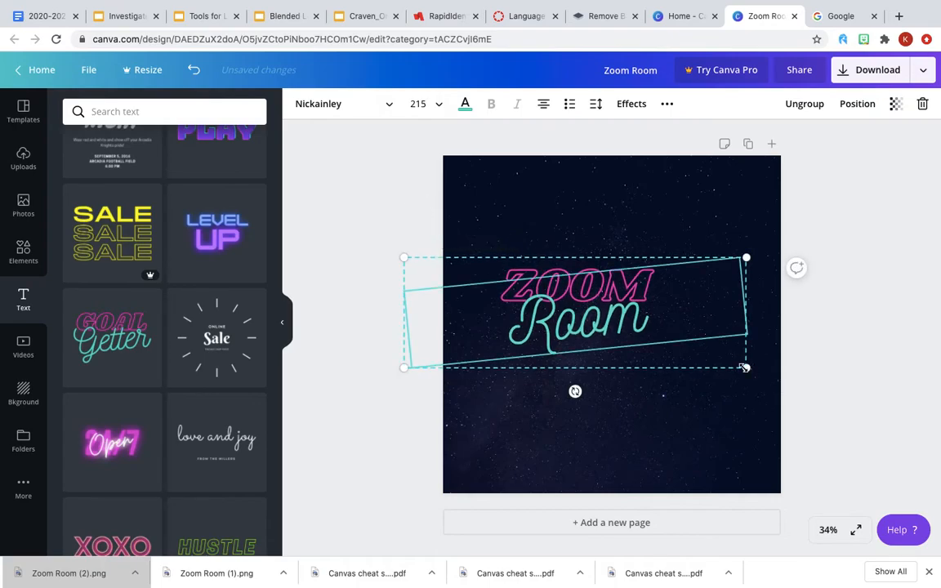
{"action": "left_click_drag", "start_coordinate": [745, 368], "coordinate": [835, 462]}
{"action": "left_click_drag", "start_coordinate": [404, 256], "coordinate": [355, 225]}
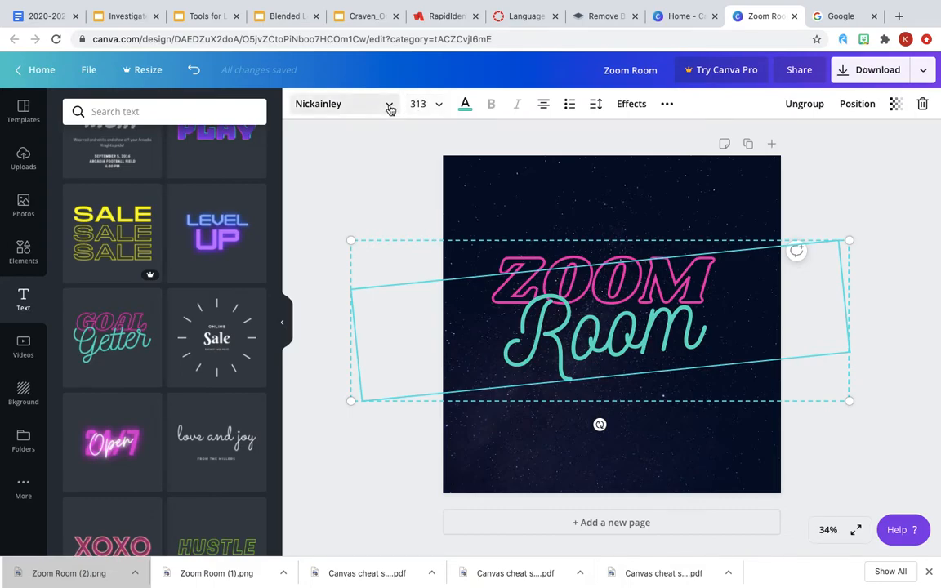
Try the Chewy font on the word "ZOOM", settle on Adigiana Toybox, and deselect the text
{"action": "left_click", "coordinate": [390, 107]}
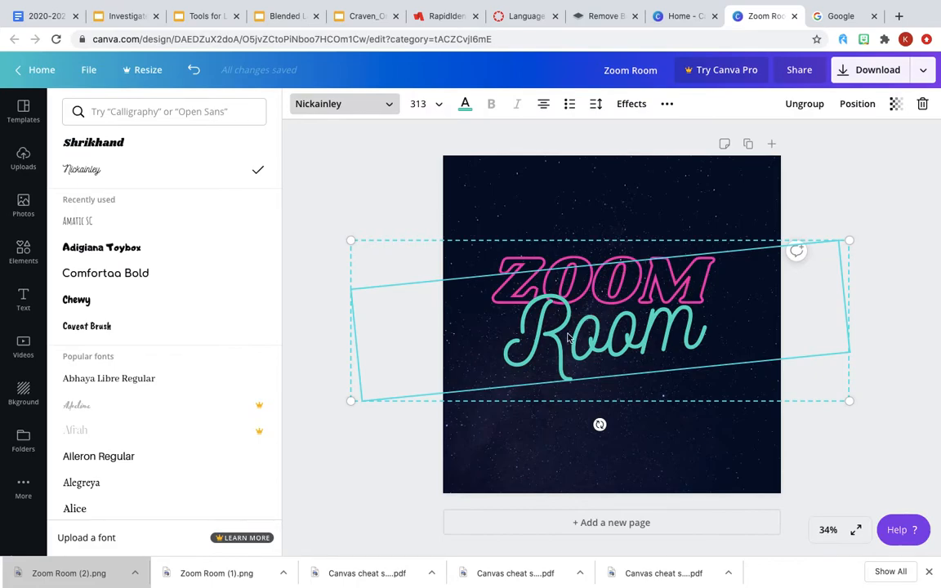
{"action": "left_click", "coordinate": [562, 267]}
{"action": "left_click", "coordinate": [714, 273]}
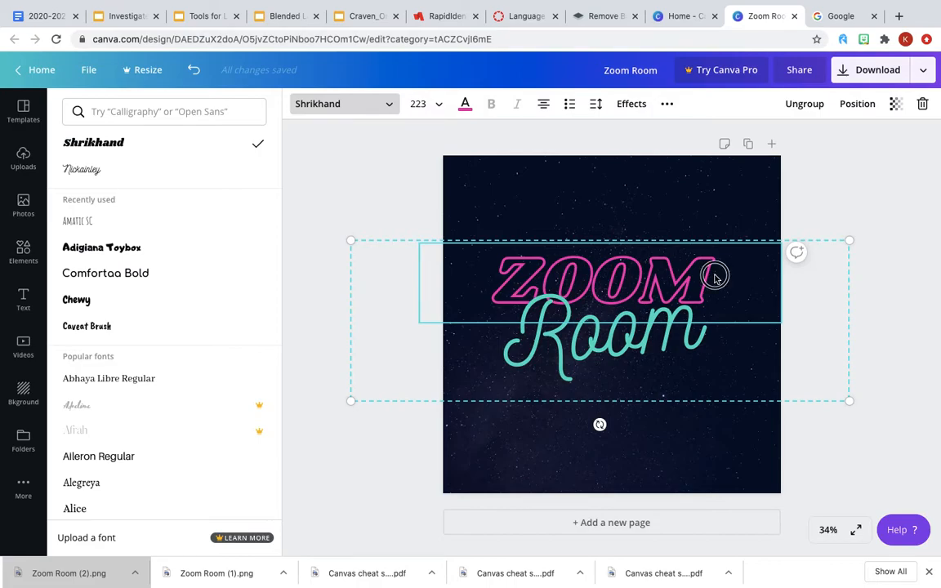
{"action": "left_click", "coordinate": [567, 252]}
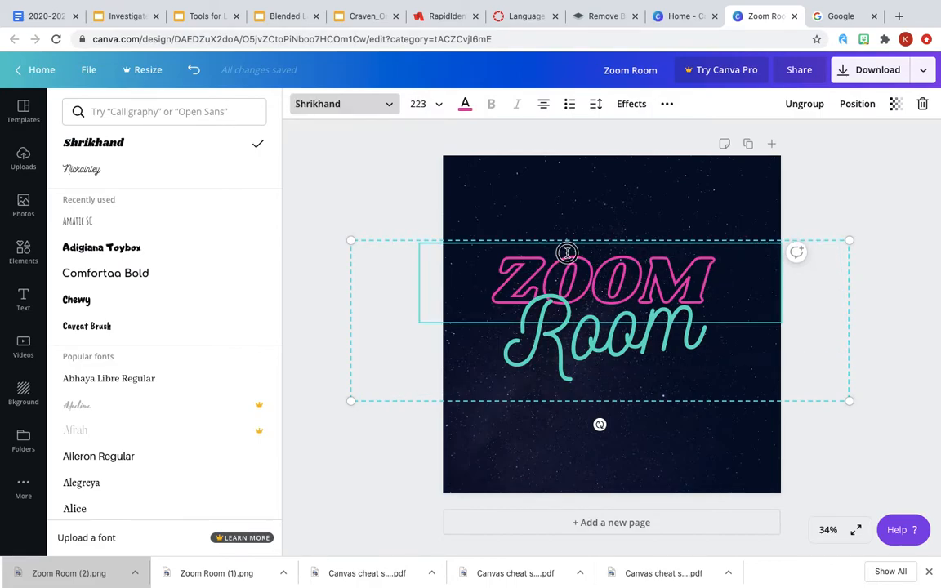
{"action": "double_click", "coordinate": [568, 254]}
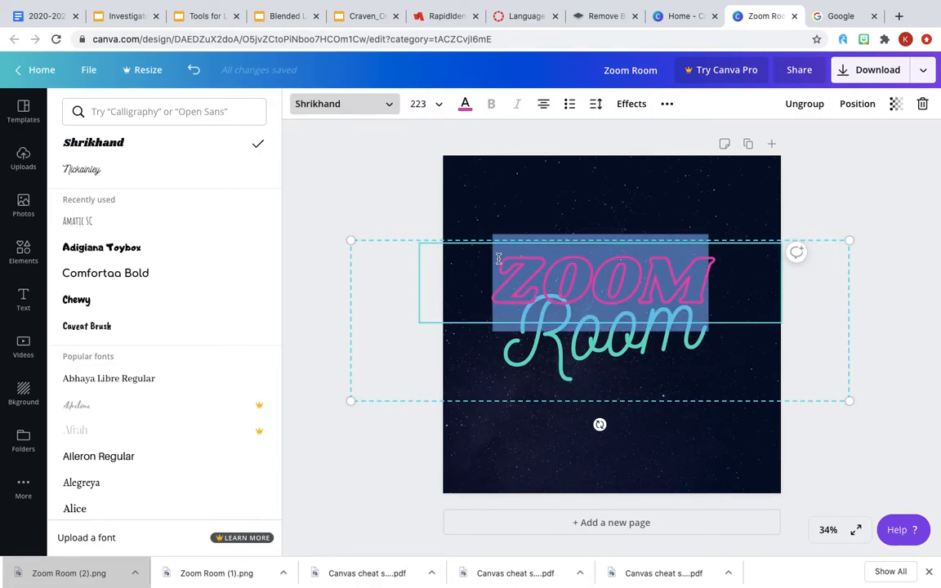
{"action": "left_click", "coordinate": [77, 302]}
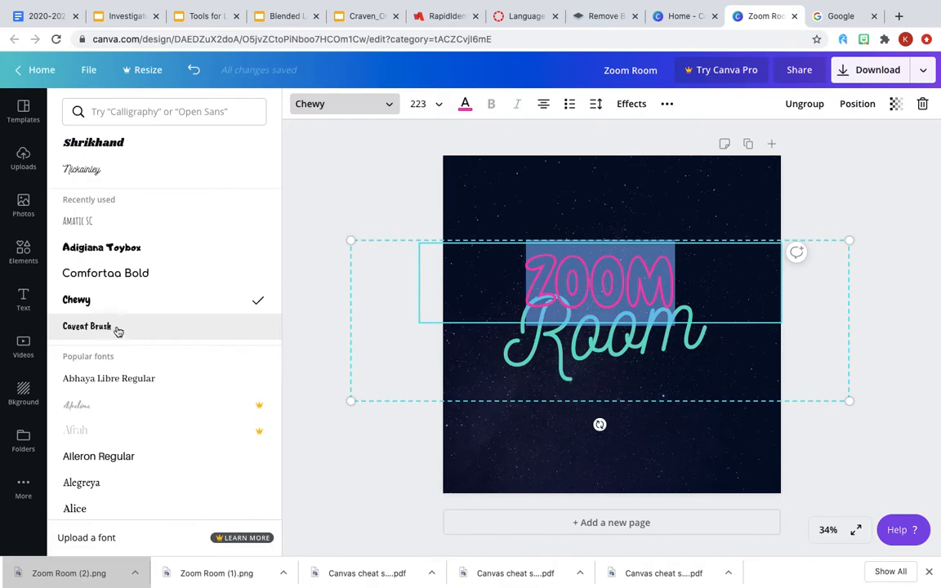
{"action": "left_click", "coordinate": [126, 248]}
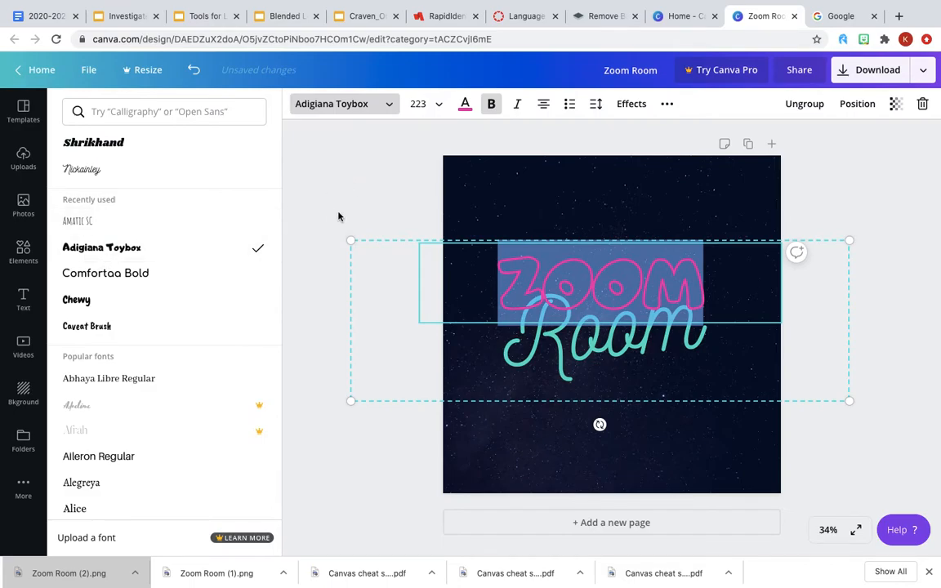
{"action": "key", "text": "Escape"}
{"action": "left_click", "coordinate": [837, 198]}
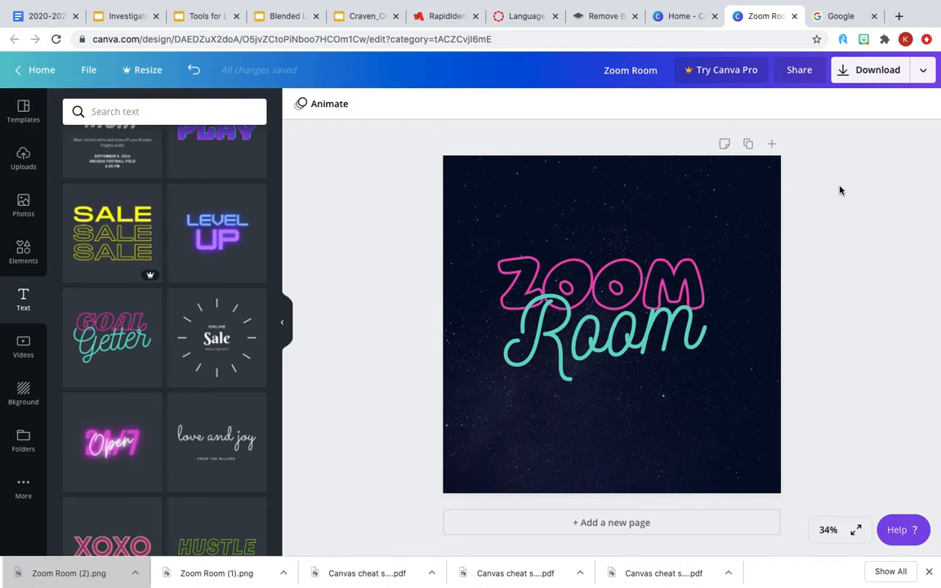
Download the starry "ZOOM Room" design as a 1500 x 1500 px PNG and close the Canva Pro trial offer
{"action": "left_click", "coordinate": [868, 77]}
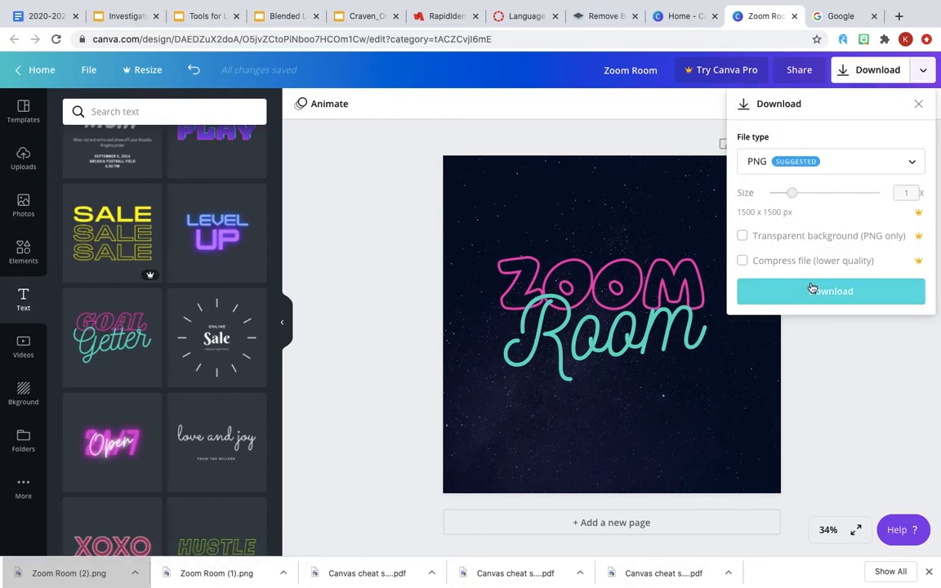
{"action": "left_click", "coordinate": [814, 290]}
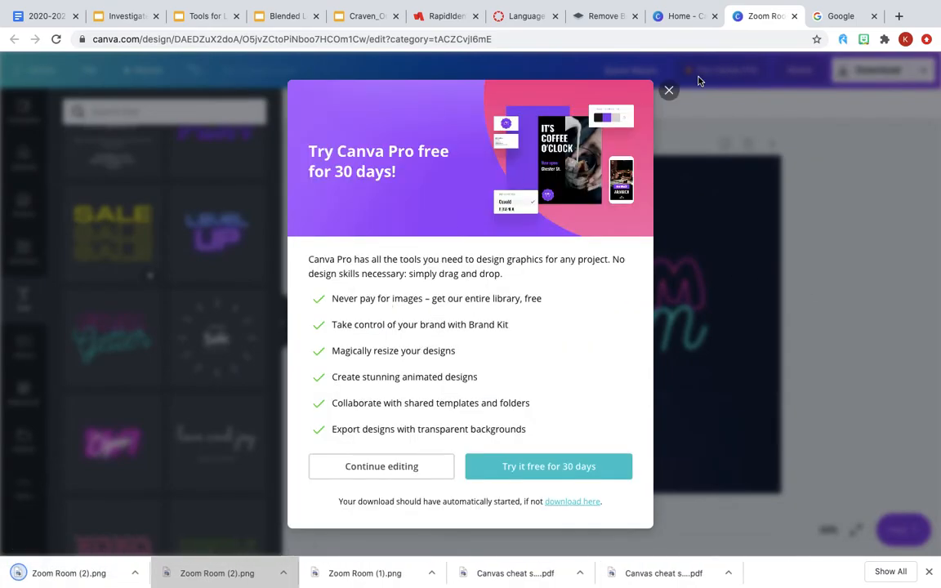
{"action": "left_click", "coordinate": [669, 91]}
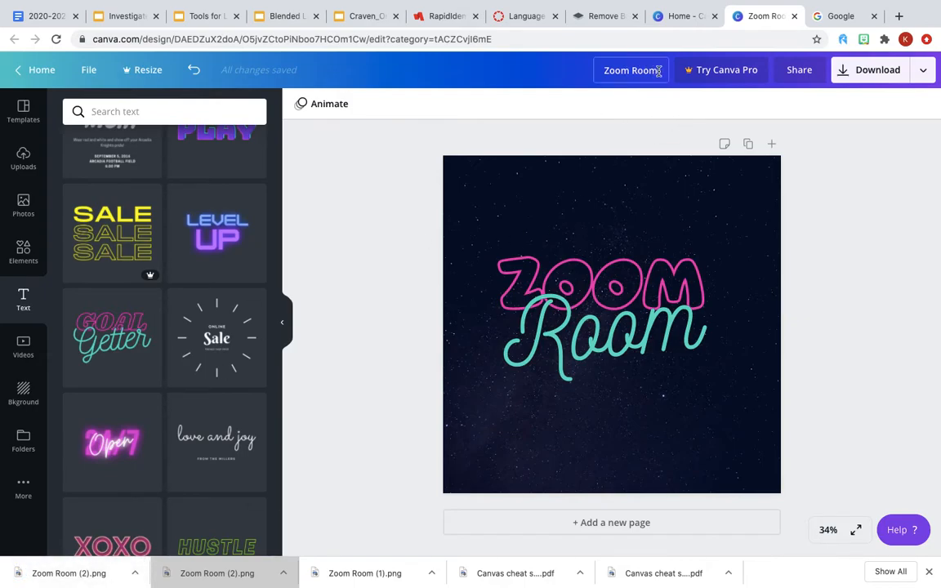
Move the "ZOOM Room" text group up into the upper half of the starry background and deselect it
{"action": "left_click_drag", "start_coordinate": [677, 69], "coordinate": [605, 73]}
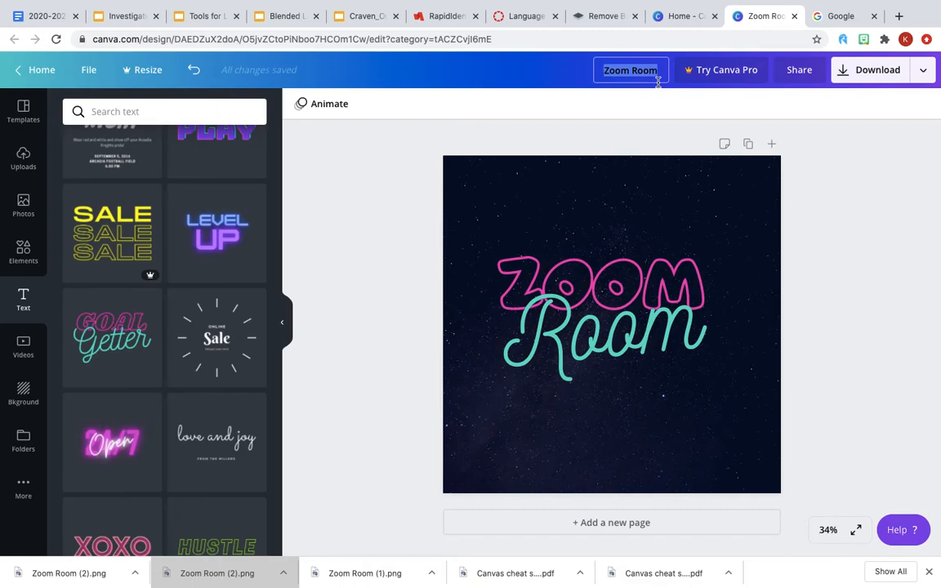
{"action": "left_click", "coordinate": [493, 143]}
{"action": "left_click_drag", "start_coordinate": [621, 315], "coordinate": [627, 255]}
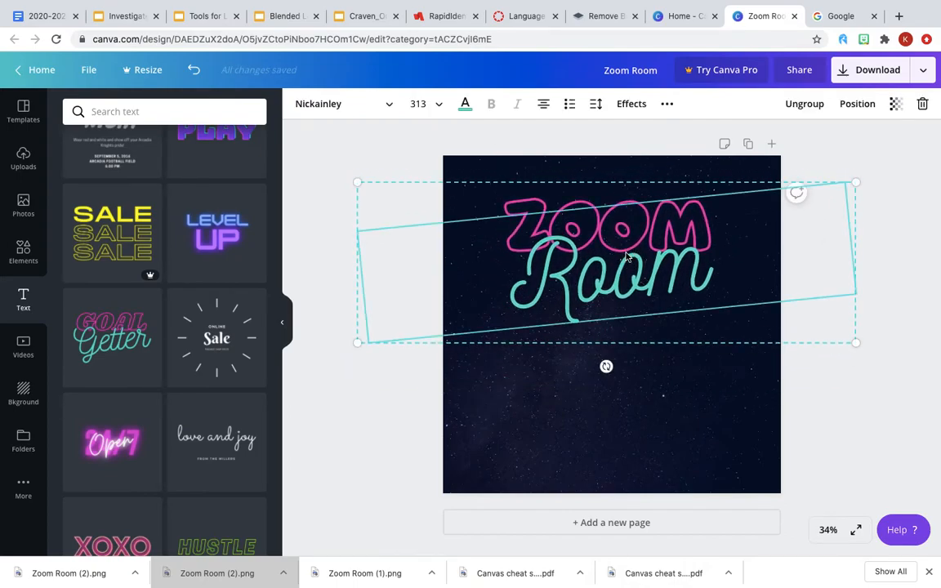
{"action": "left_click", "coordinate": [811, 393]}
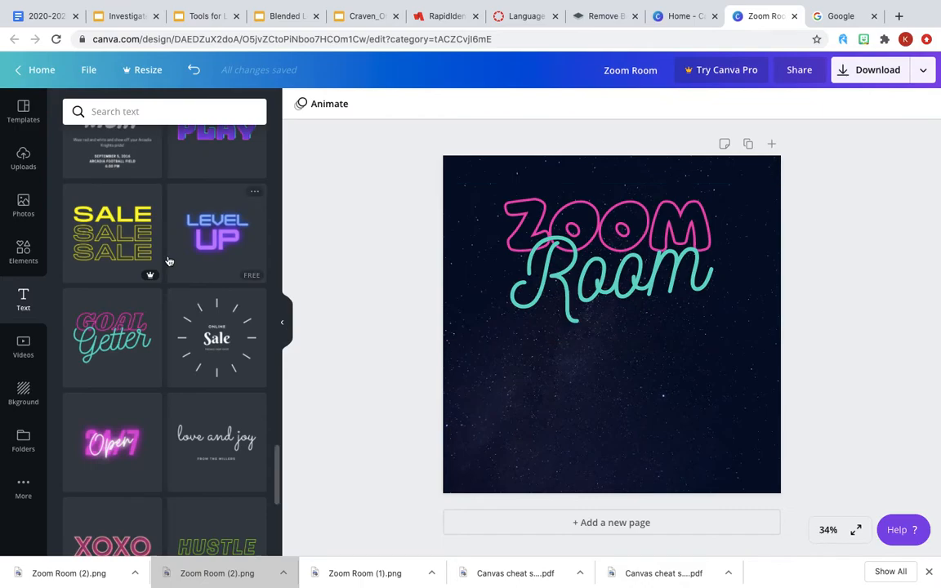
Search the photo library for "zoom" and look through the pictures for one that suits the logo
{"action": "left_click", "coordinate": [24, 207]}
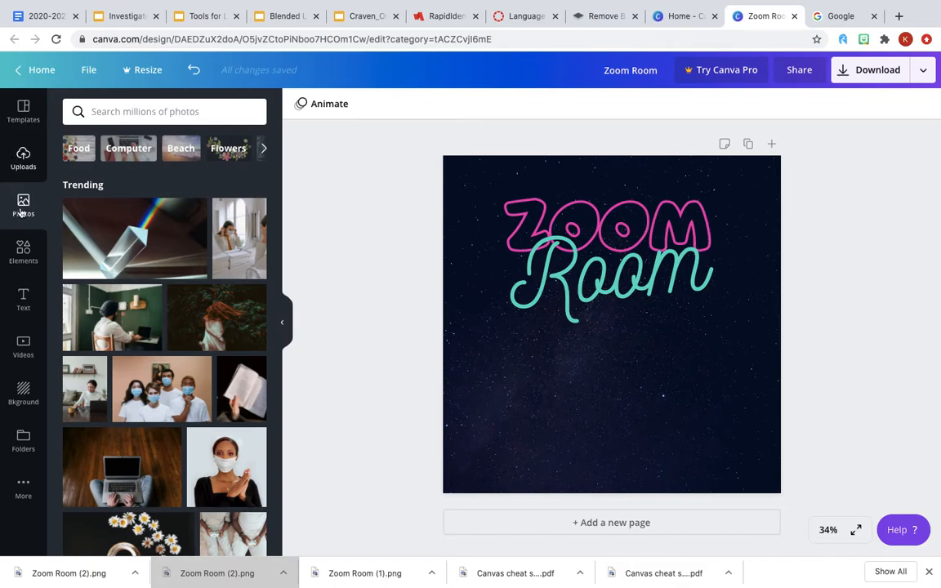
{"action": "left_click", "coordinate": [172, 111]}
{"action": "type", "text": "zoom"}
{"action": "key", "text": "Return"}
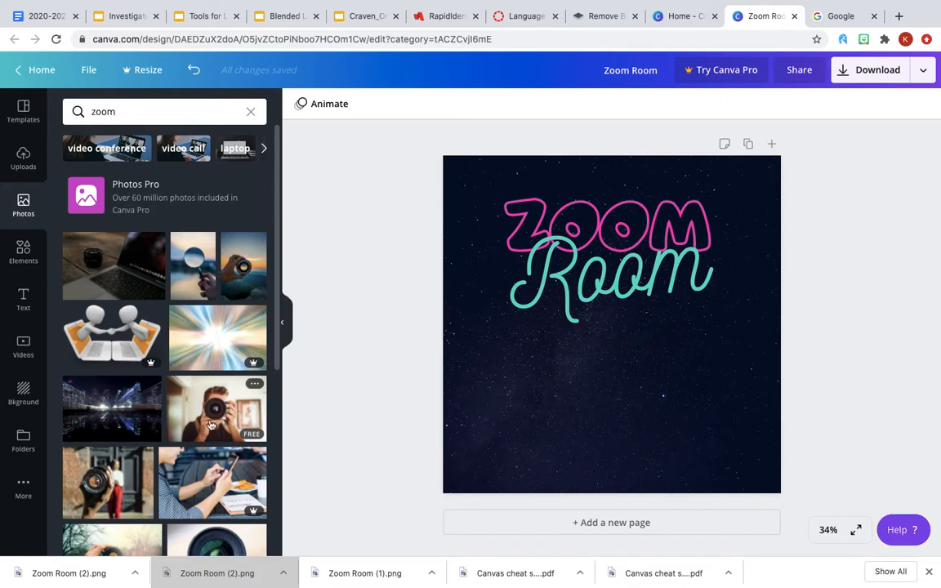
{"action": "scroll", "coordinate": [137, 482], "scroll_direction": "down", "scroll_amount": 1}
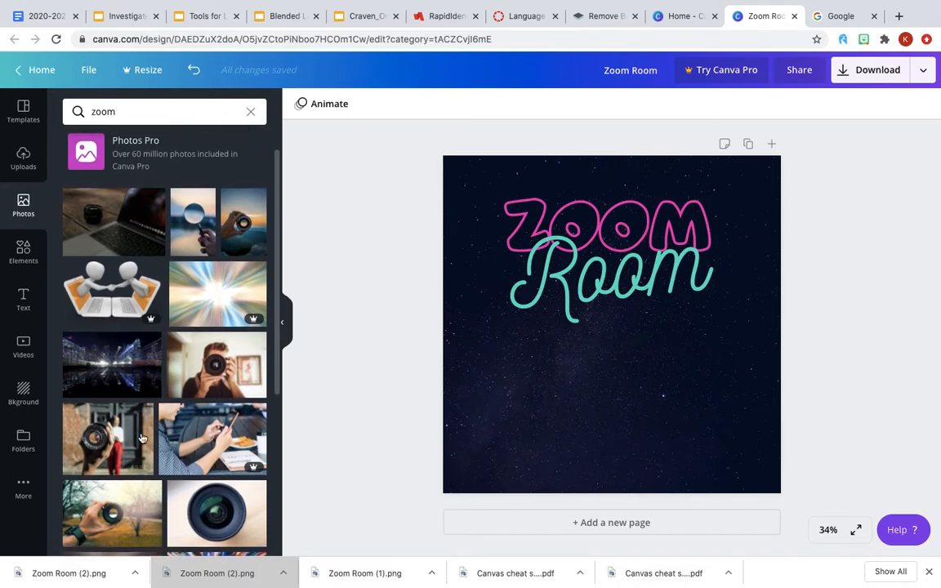
{"action": "scroll", "coordinate": [161, 300], "scroll_direction": "down", "scroll_amount": 3}
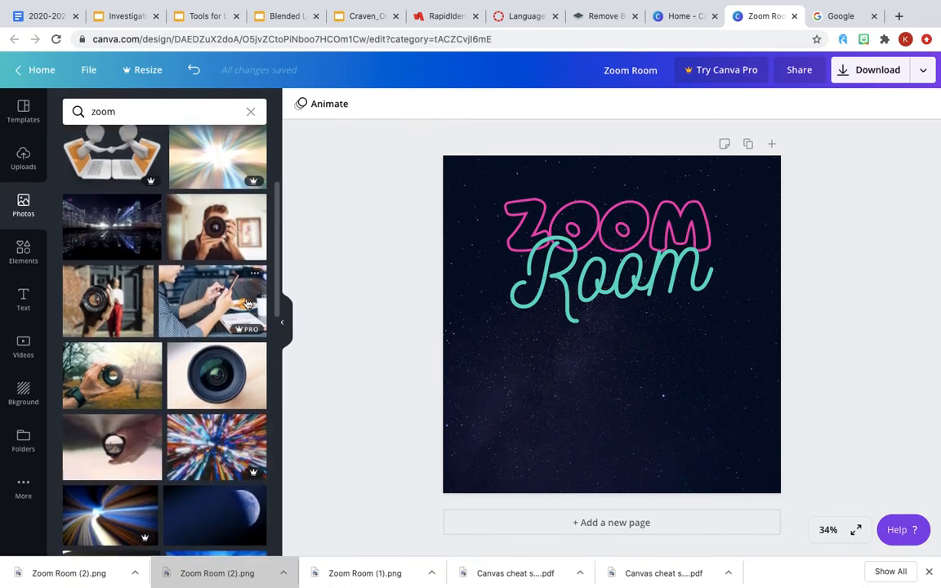
{"action": "scroll", "coordinate": [215, 381], "scroll_direction": "down", "scroll_amount": 1}
{"action": "scroll", "coordinate": [216, 381], "scroll_direction": "down", "scroll_amount": 3}
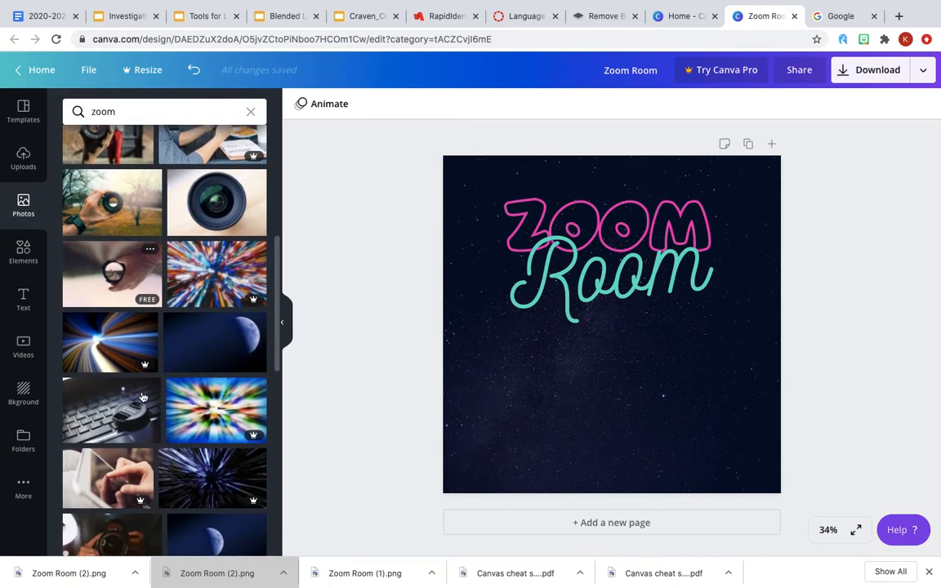
{"action": "scroll", "coordinate": [191, 397], "scroll_direction": "down", "scroll_amount": 3}
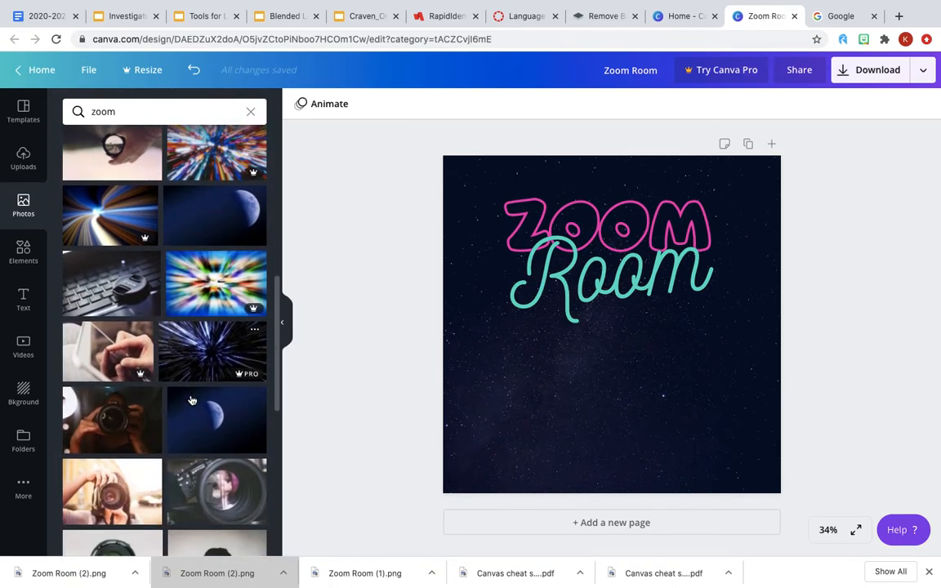
{"action": "scroll", "coordinate": [191, 401], "scroll_direction": "down", "scroll_amount": 1}
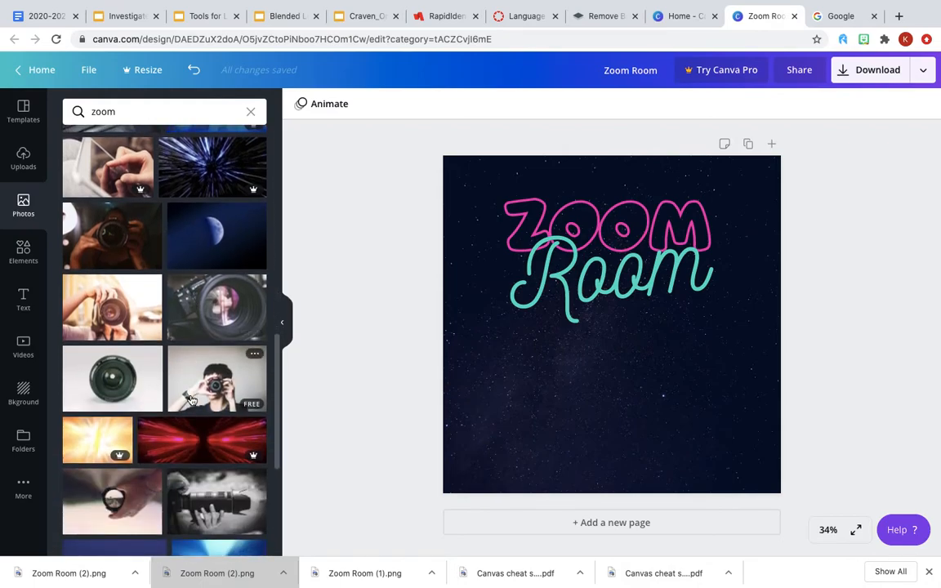
{"action": "scroll", "coordinate": [191, 400], "scroll_direction": "up", "scroll_amount": 7}
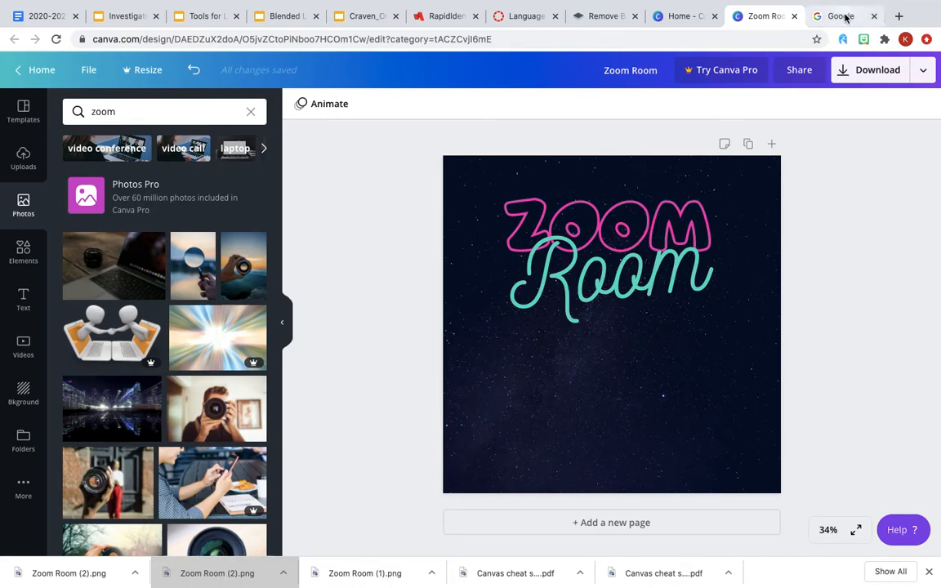
Search the photo library for "video chat" and add the free photo of a boy at a laptop to the design
{"action": "left_click", "coordinate": [119, 111]}
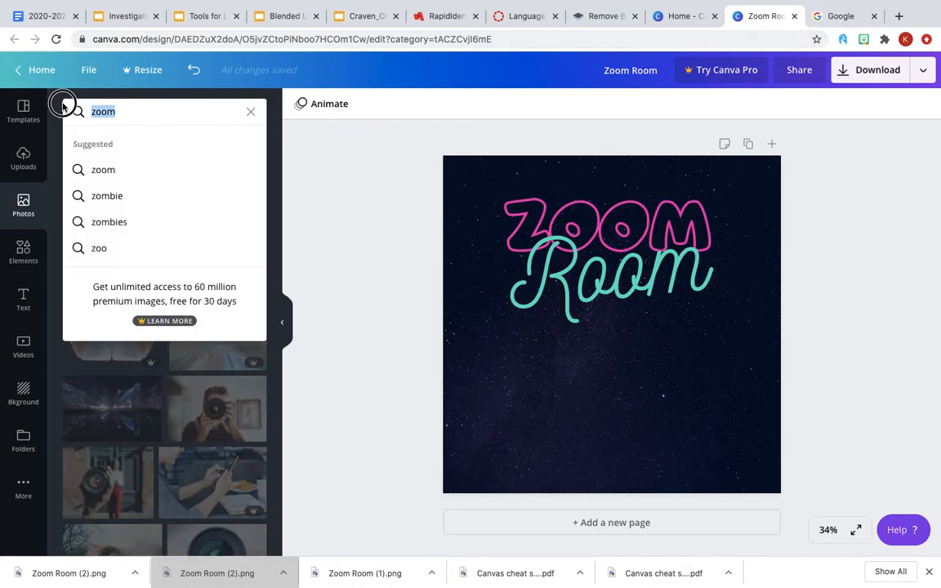
{"action": "type", "text": "video chat"}
{"action": "key", "text": "Return"}
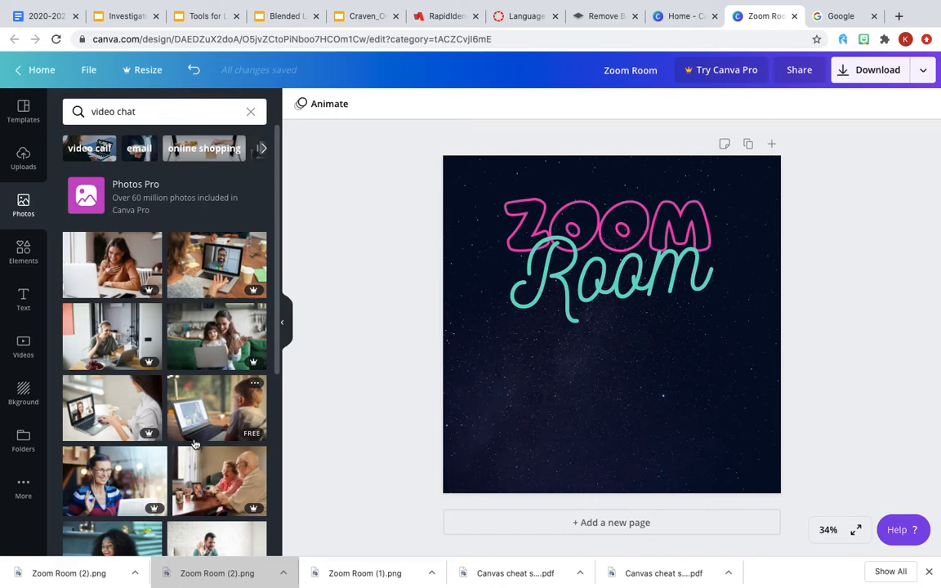
{"action": "scroll", "coordinate": [194, 444], "scroll_direction": "down", "scroll_amount": 1}
{"action": "left_click", "coordinate": [205, 367]}
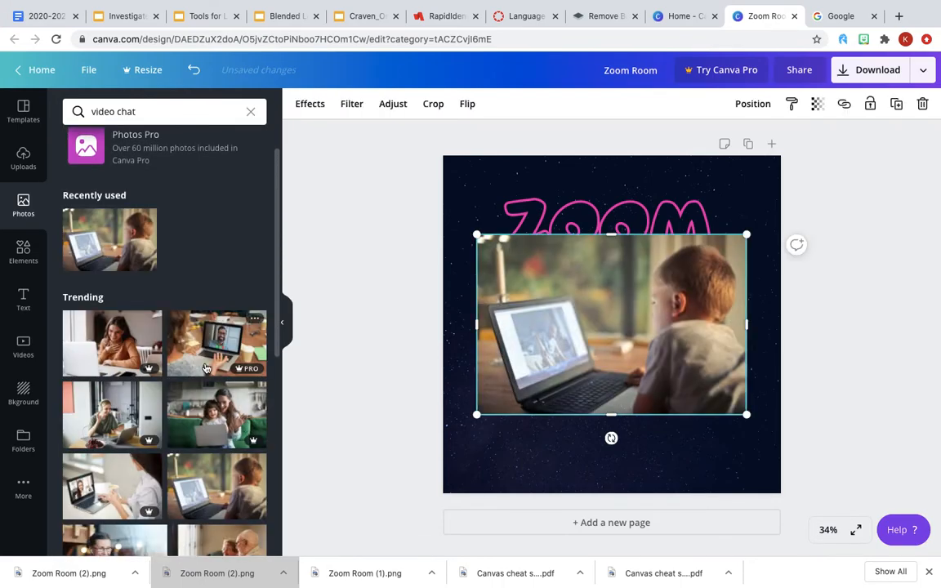
Shrink the boy-at-laptop photo to about half its size and center it below the "ZOOM Room" text
{"action": "left_click_drag", "start_coordinate": [478, 235], "coordinate": [609, 326]}
{"action": "left_click_drag", "start_coordinate": [685, 373], "coordinate": [640, 403]}
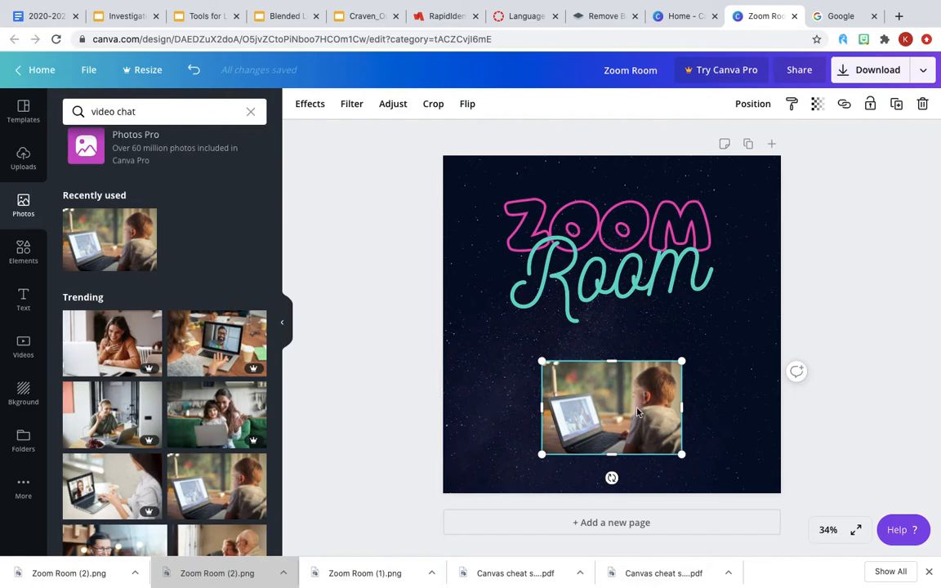
{"action": "left_click", "coordinate": [724, 377]}
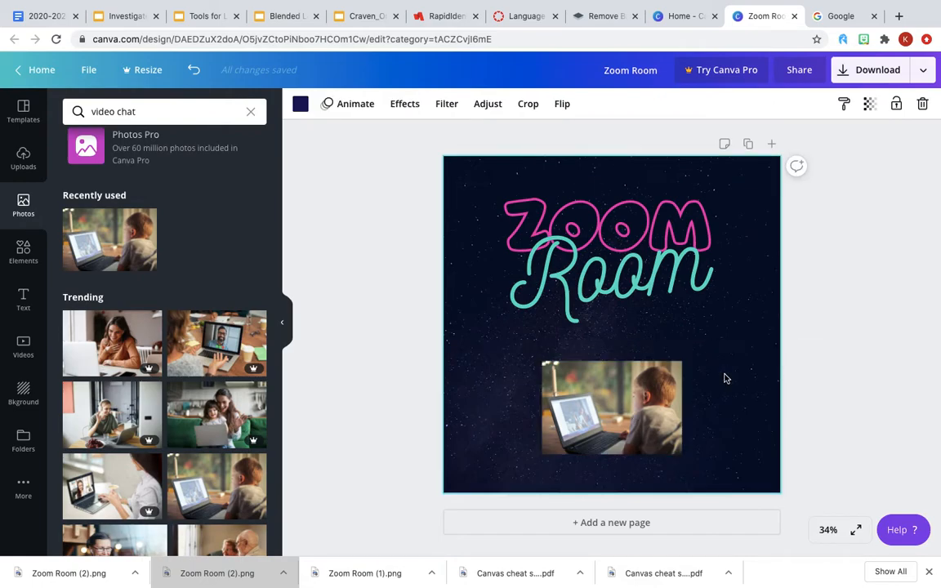
Download the design with the laptop photo as a 1500 x 1500 px PNG and close the Canva Pro trial offer
{"action": "left_click", "coordinate": [860, 74]}
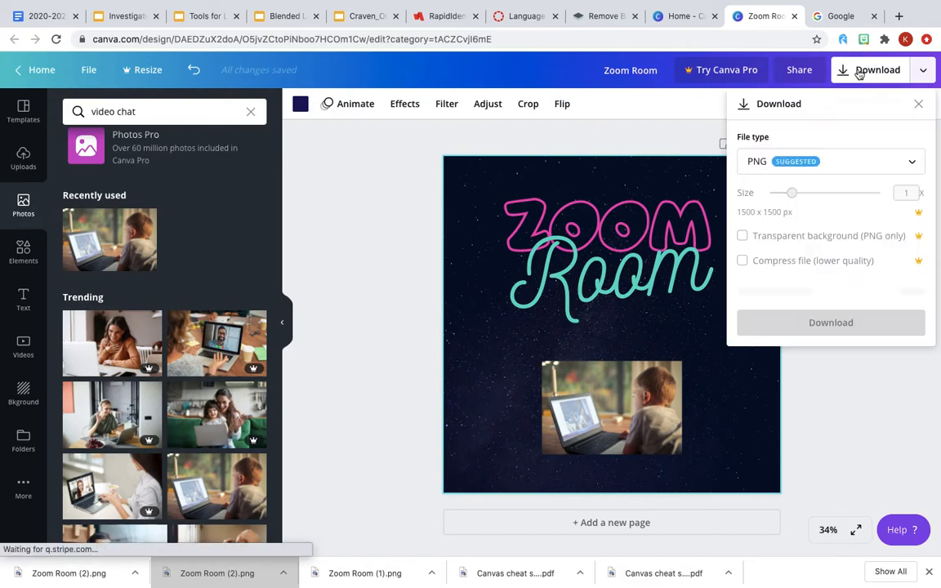
{"action": "left_click", "coordinate": [853, 302]}
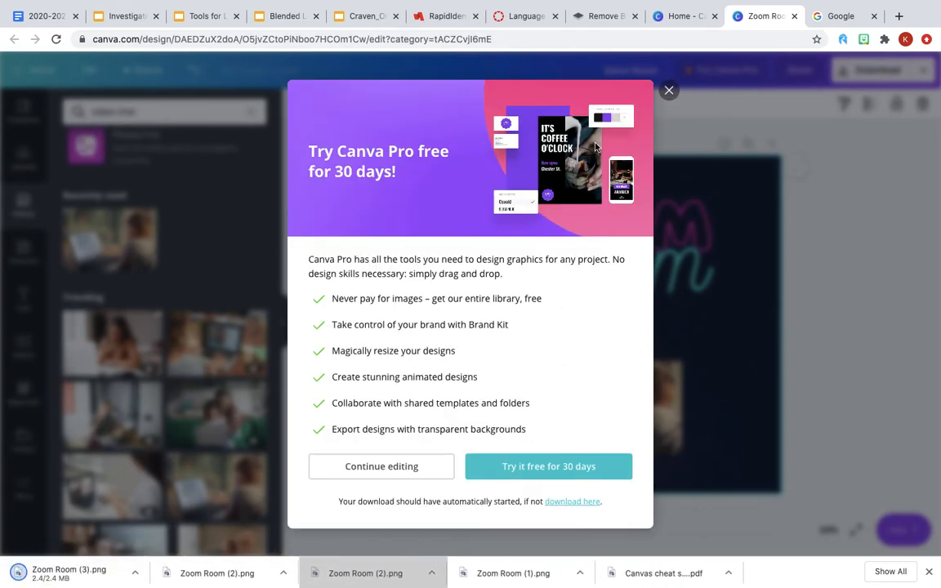
{"action": "left_click", "coordinate": [670, 92]}
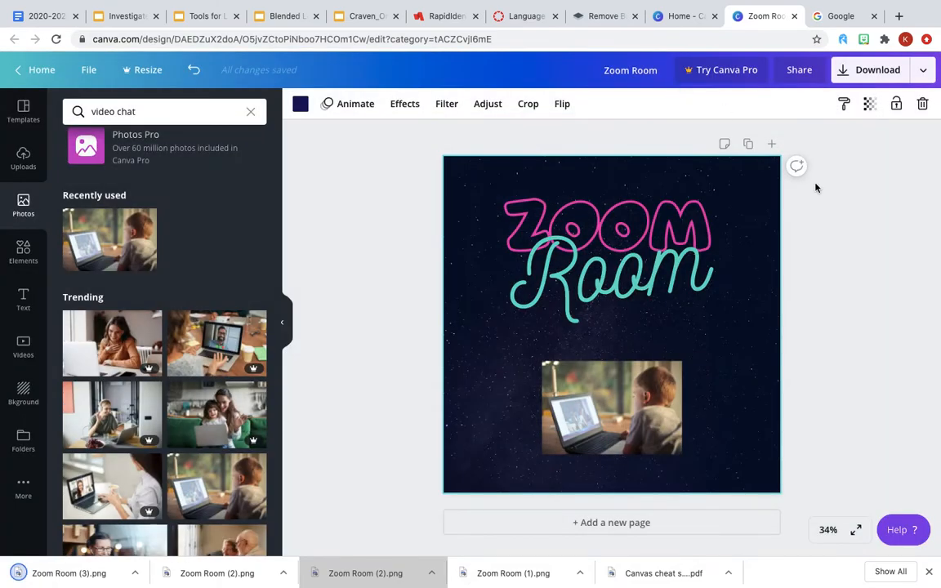
Delete the teal word "Room" and one "O" from the pink word "ZOOM"
{"action": "left_click", "coordinate": [675, 237]}
{"action": "key", "text": "BackSpace"}
{"action": "left_click", "coordinate": [679, 236]}
{"action": "key", "text": "BackSpace"}
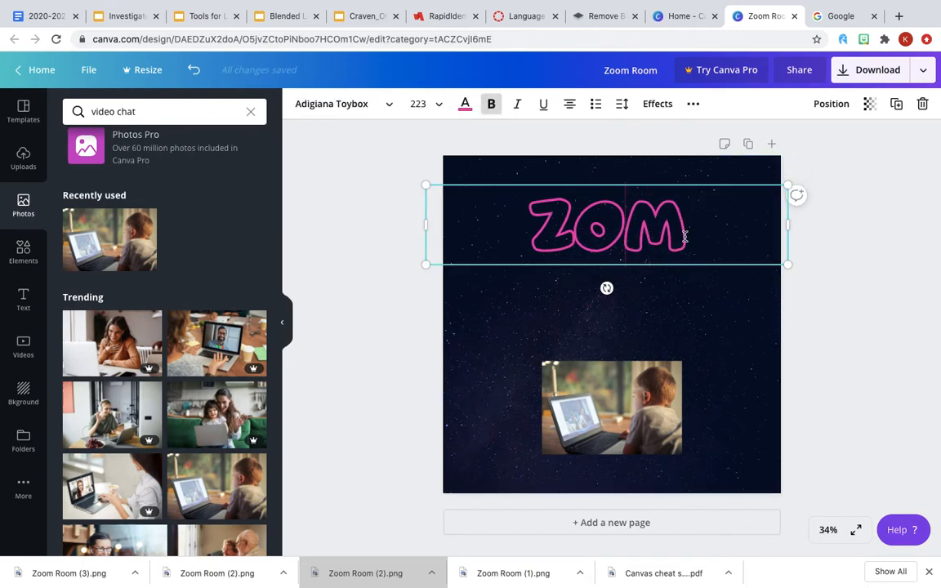
Remove the starry background image and the navy background color from the page
{"action": "left_click", "coordinate": [750, 184]}
{"action": "key", "text": "Delete"}
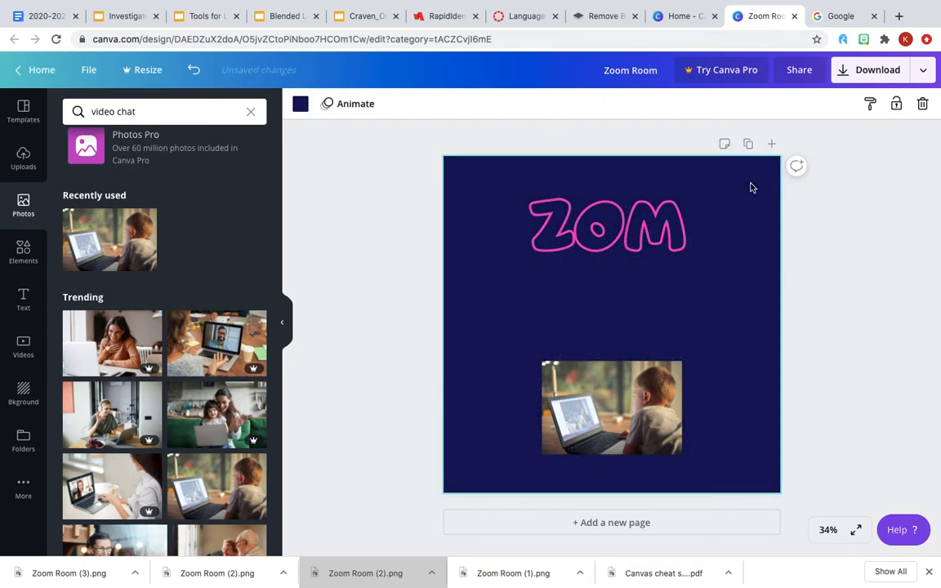
{"action": "key", "text": "Delete"}
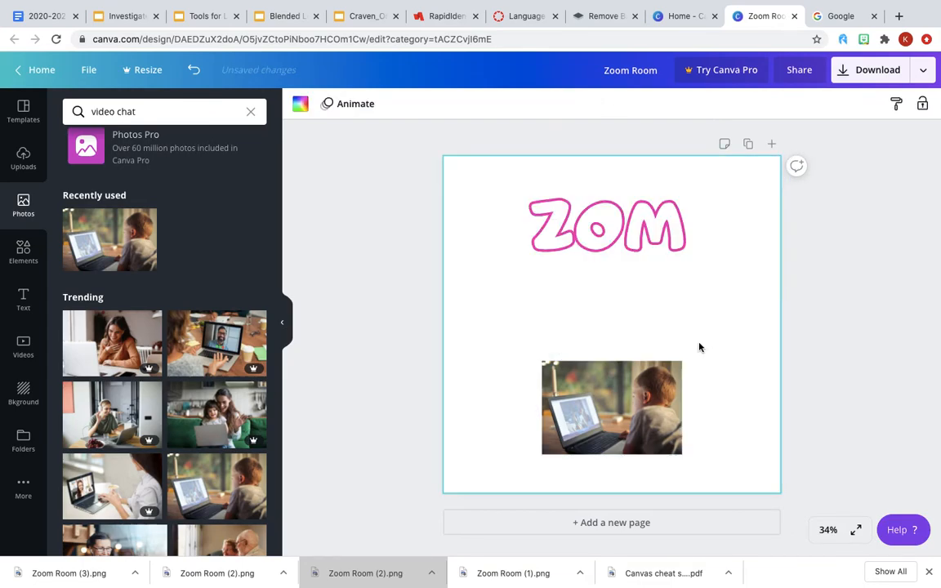
Delete the remaining pink outlined word and the boy-at-laptop photo to clear the page
{"action": "left_click", "coordinate": [678, 224]}
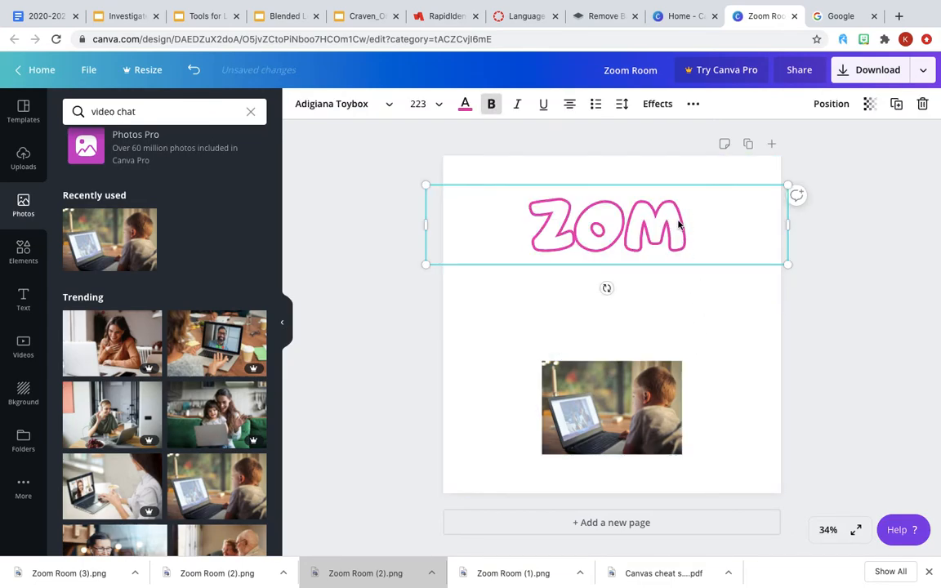
{"action": "key", "text": "Delete"}
{"action": "left_click", "coordinate": [632, 397]}
{"action": "key", "text": "Delete"}
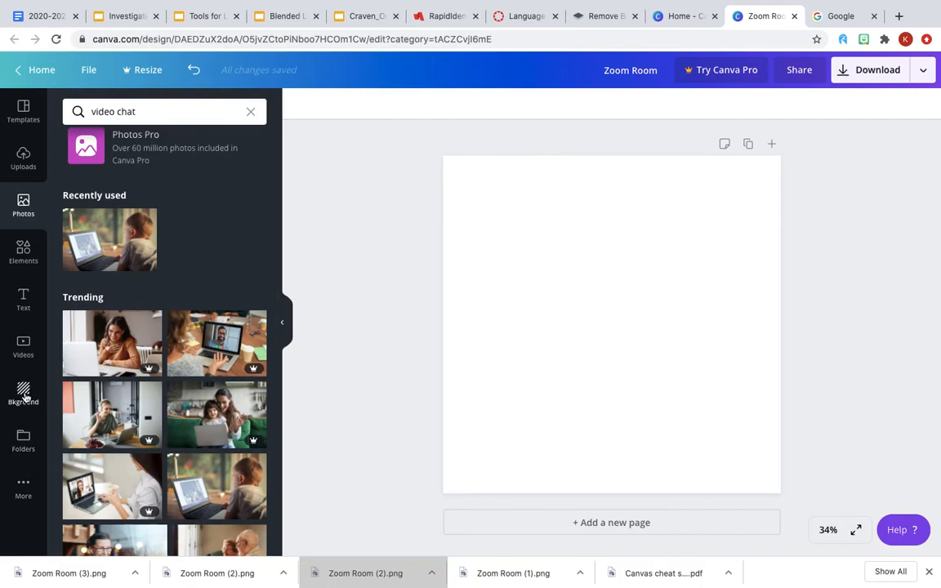
Look through the element categories, from grids, shapes and frames down to the illustration collections
{"action": "left_click", "coordinate": [23, 255]}
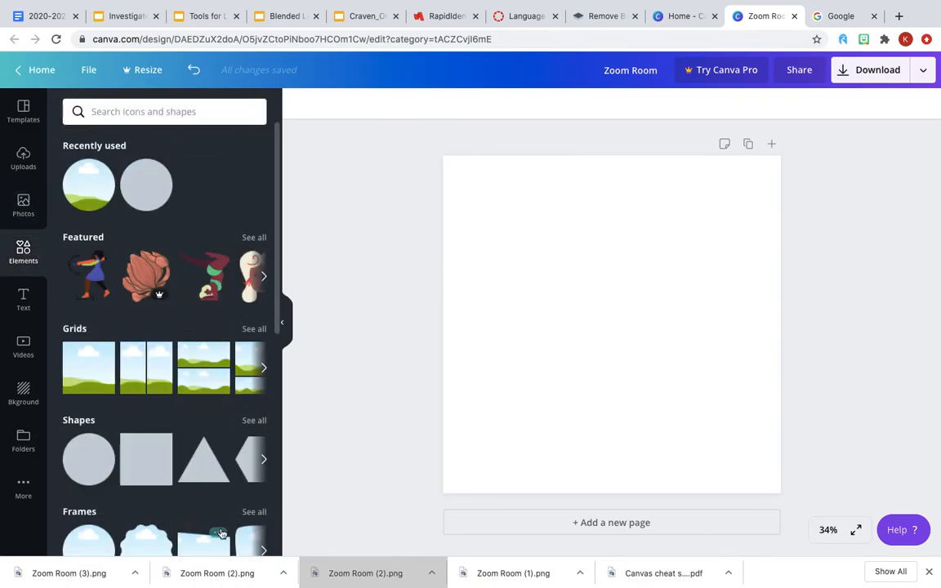
{"action": "scroll", "coordinate": [145, 396], "scroll_direction": "down", "scroll_amount": 1}
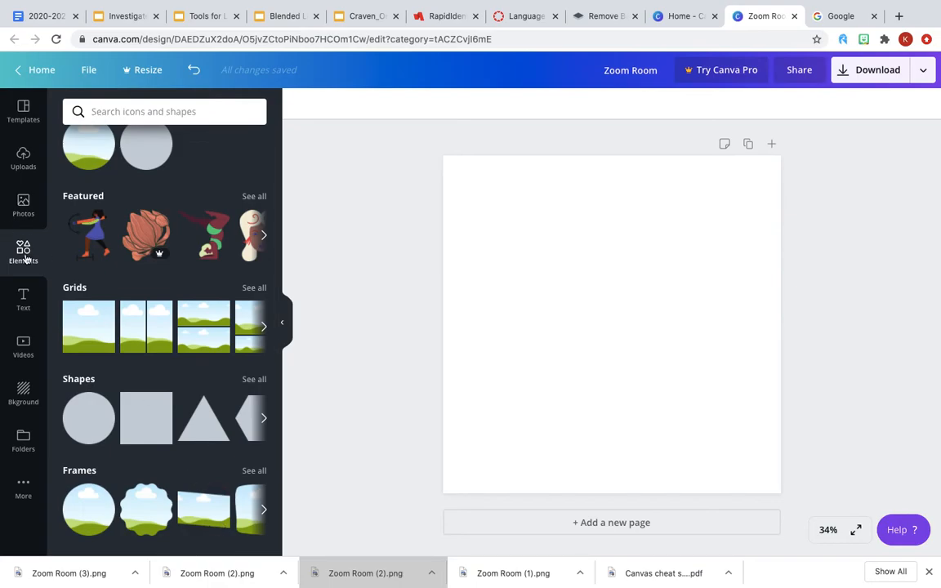
{"action": "scroll", "coordinate": [151, 402], "scroll_direction": "down", "scroll_amount": 3}
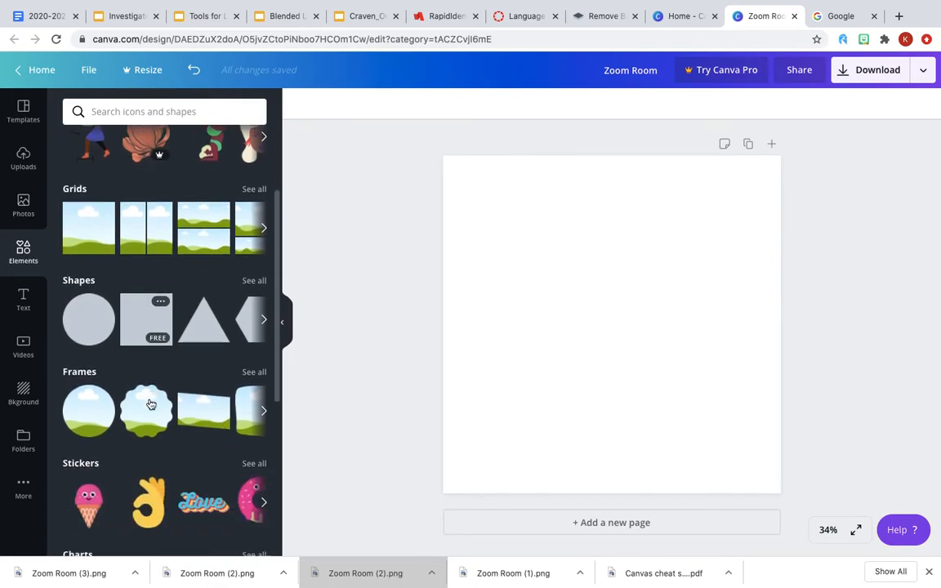
{"action": "scroll", "coordinate": [150, 402], "scroll_direction": "down", "scroll_amount": 3}
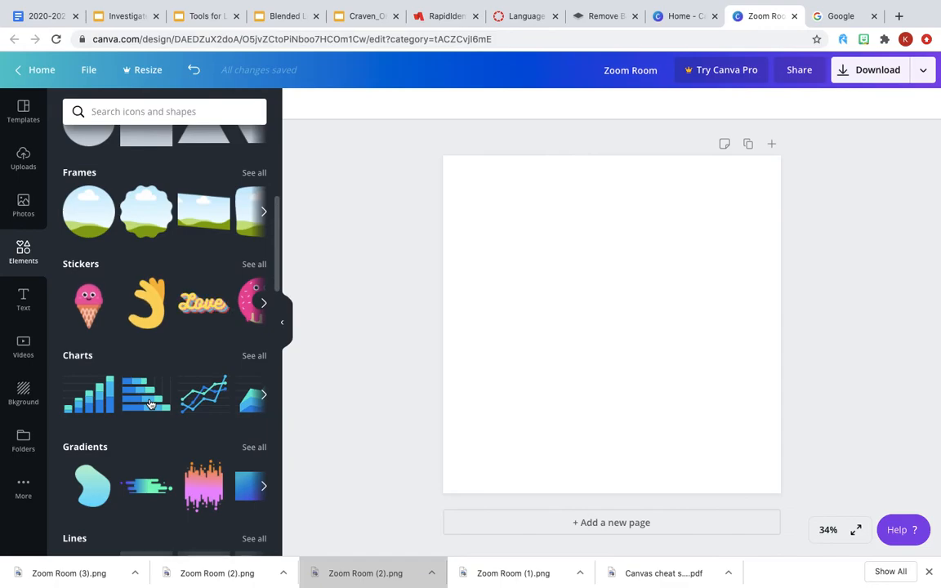
{"action": "scroll", "coordinate": [151, 402], "scroll_direction": "down", "scroll_amount": 3}
{"action": "scroll", "coordinate": [147, 363], "scroll_direction": "down", "scroll_amount": 4}
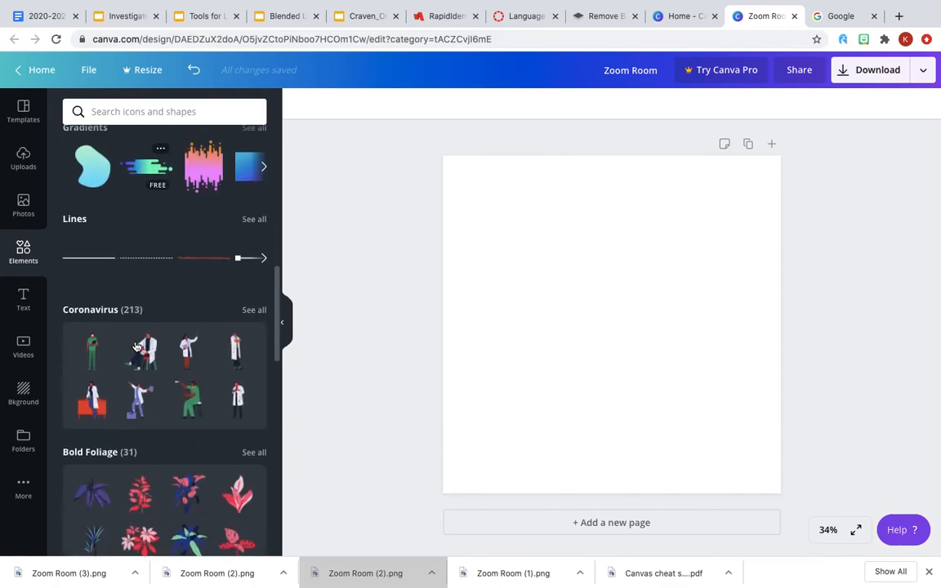
{"action": "scroll", "coordinate": [136, 345], "scroll_direction": "down", "scroll_amount": 7}
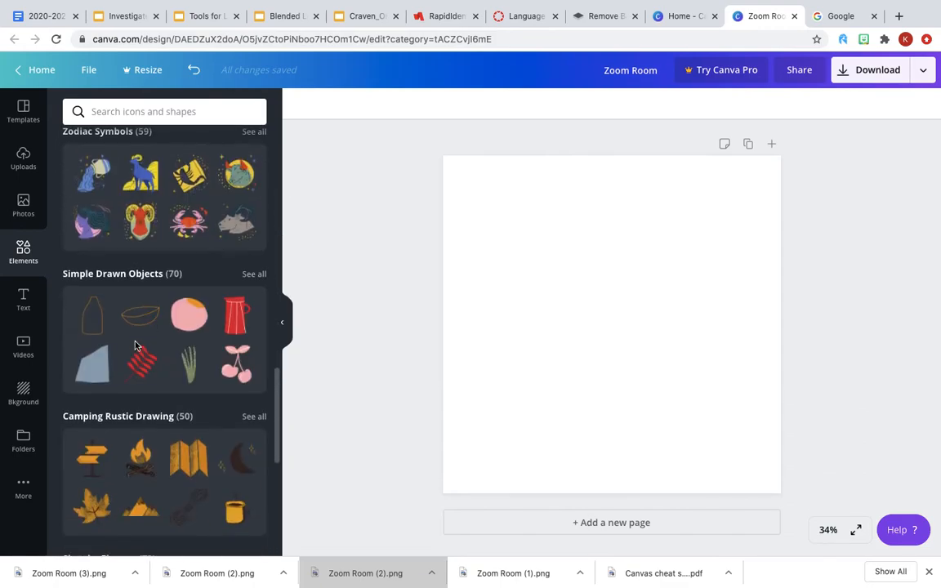
{"action": "scroll", "coordinate": [136, 344], "scroll_direction": "up", "scroll_amount": 4}
{"action": "scroll", "coordinate": [137, 345], "scroll_direction": "up", "scroll_amount": 14}
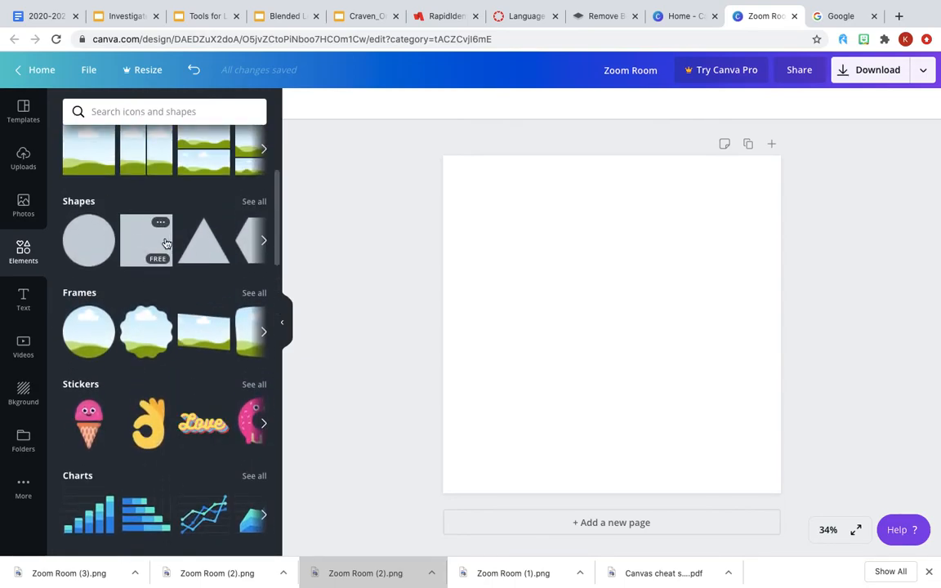
Browse the gradient elements for a shape to use on the blank page
{"action": "scroll", "coordinate": [174, 324], "scroll_direction": "down", "scroll_amount": 5}
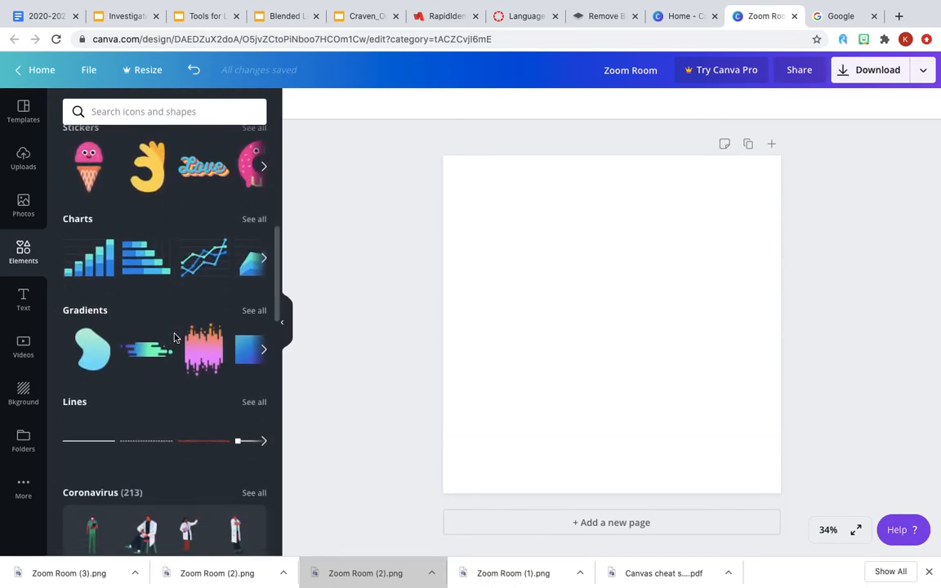
{"action": "left_click", "coordinate": [263, 351]}
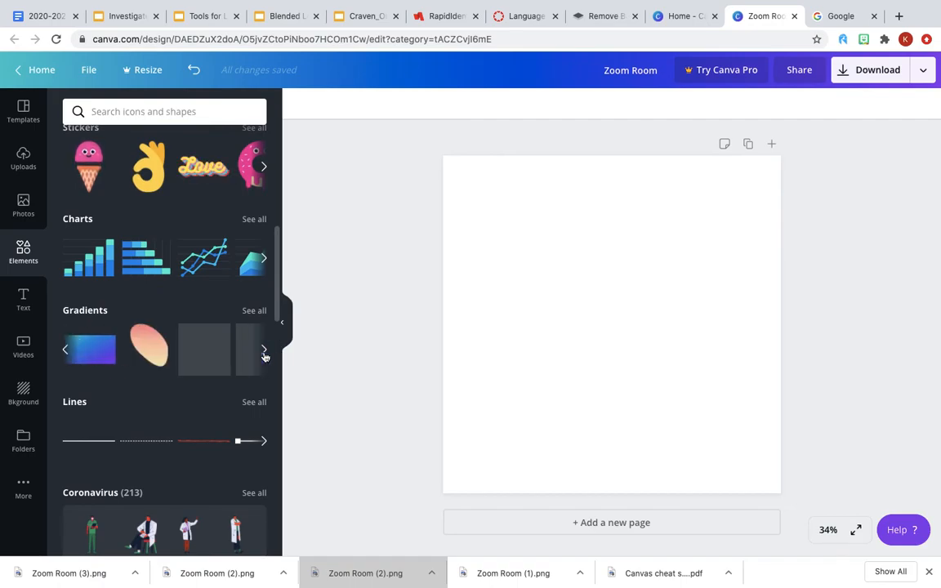
{"action": "left_click", "coordinate": [263, 352]}
{"action": "left_click", "coordinate": [263, 351]}
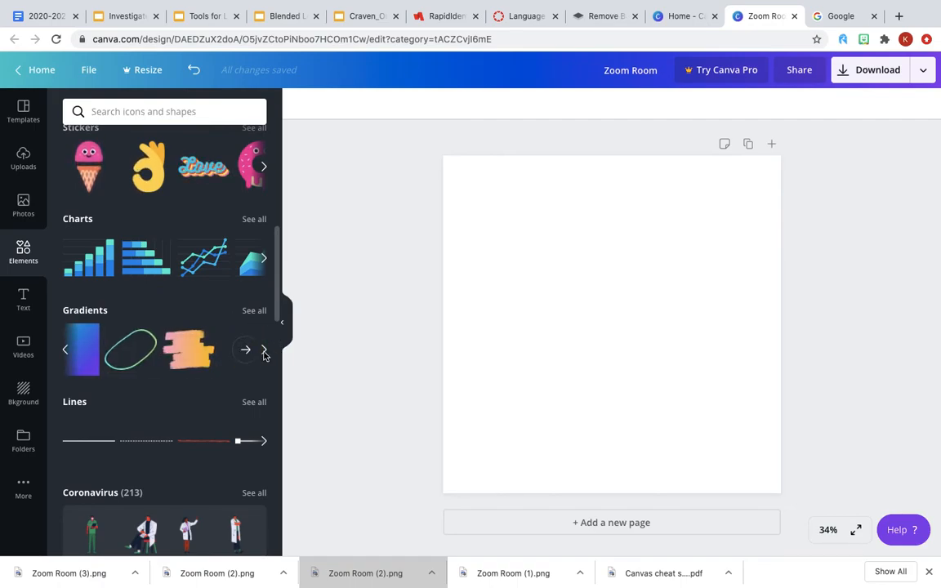
{"action": "left_click", "coordinate": [73, 351]}
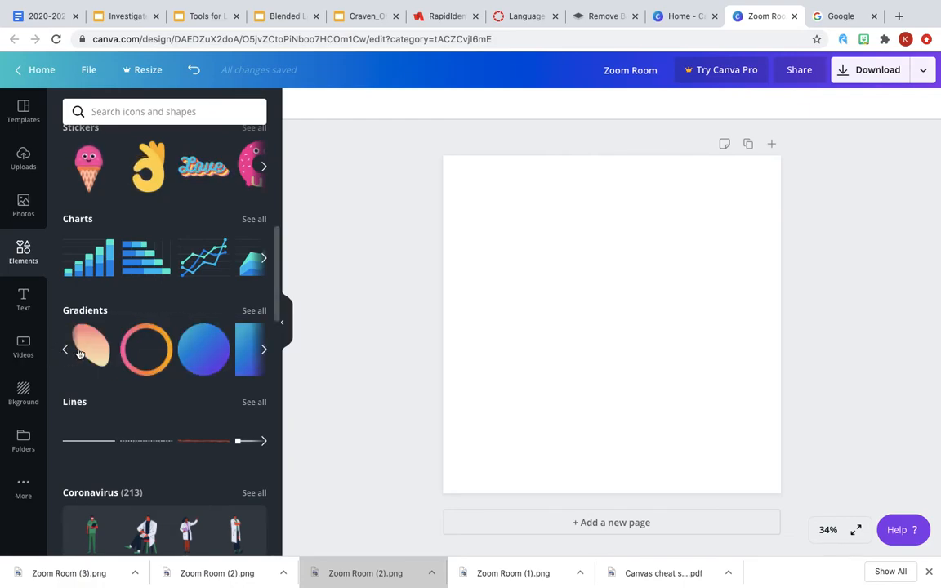
Add the blue-to-purple gradient circle to the blank page and enlarge it to nearly fill the page
{"action": "left_click", "coordinate": [202, 360]}
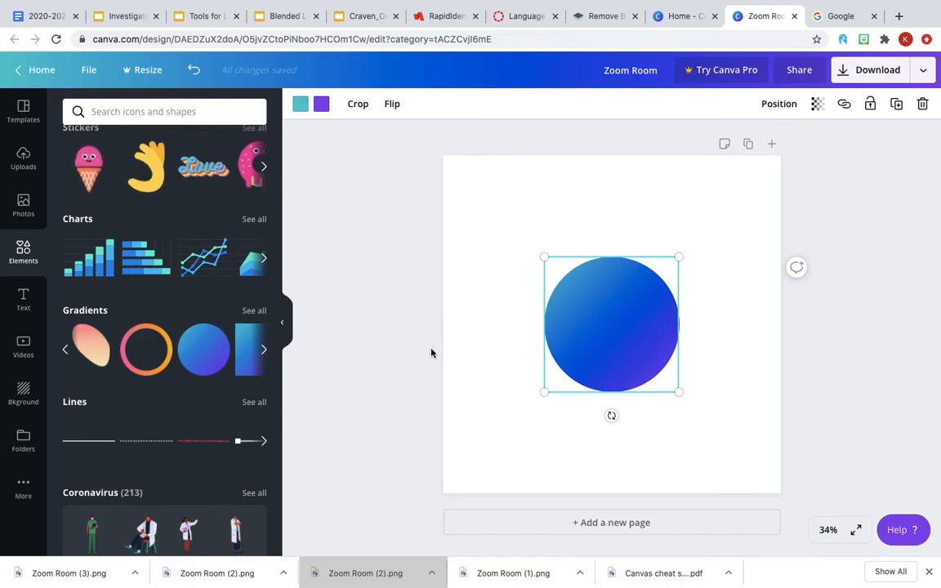
{"action": "left_click_drag", "start_coordinate": [545, 258], "coordinate": [447, 161]}
{"action": "left_click_drag", "start_coordinate": [681, 394], "coordinate": [784, 492]}
{"action": "left_click", "coordinate": [813, 371]}
{"action": "left_click_drag", "start_coordinate": [651, 341], "coordinate": [652, 344]}
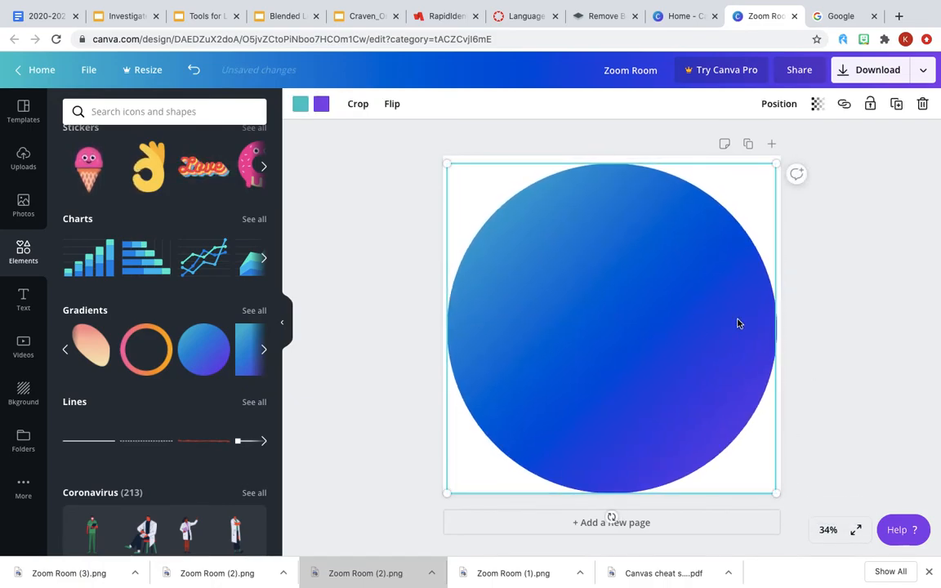
{"action": "left_click", "coordinate": [821, 334]}
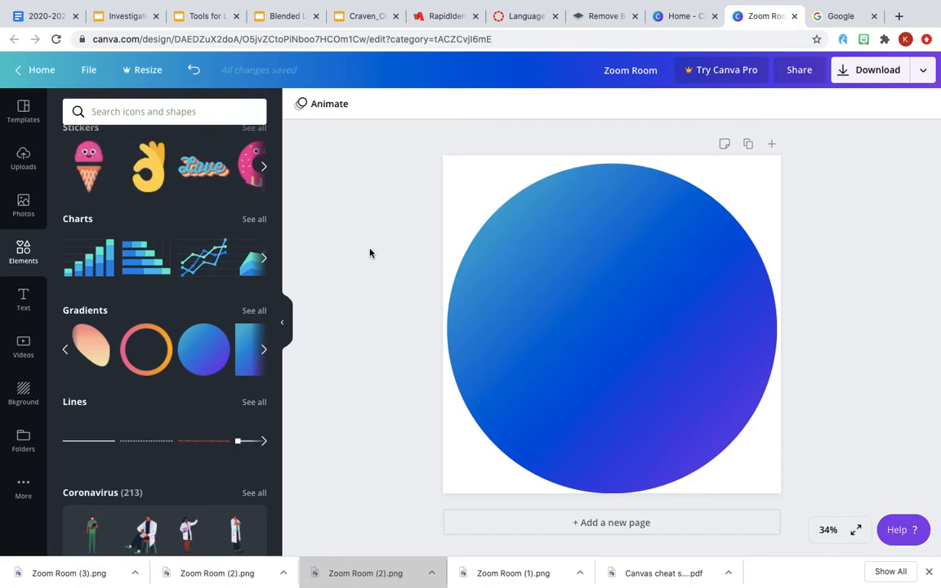
Place the neon "LEVEL UP" text combination on the circle and replace the word "UP" with "ROOM"
{"action": "left_click", "coordinate": [24, 302]}
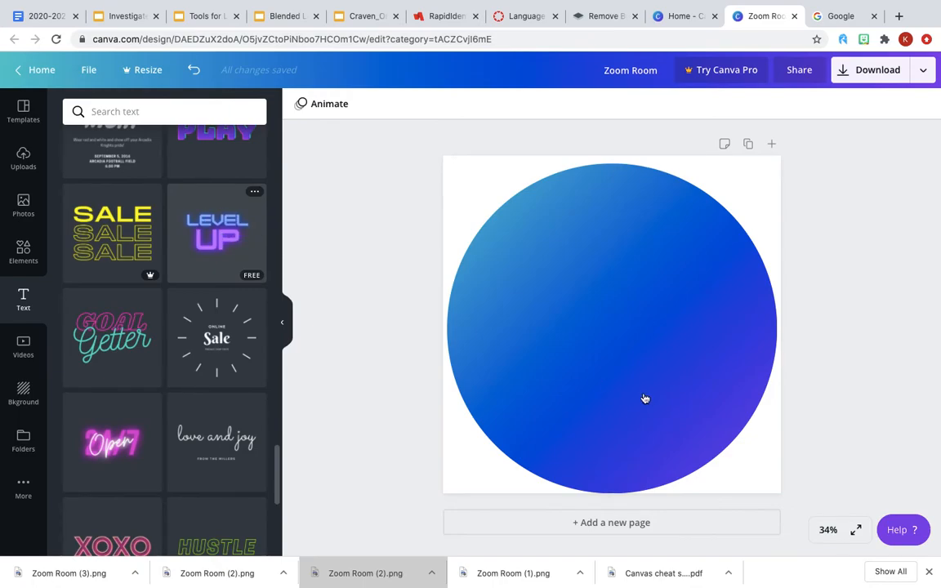
{"action": "left_click", "coordinate": [642, 367]}
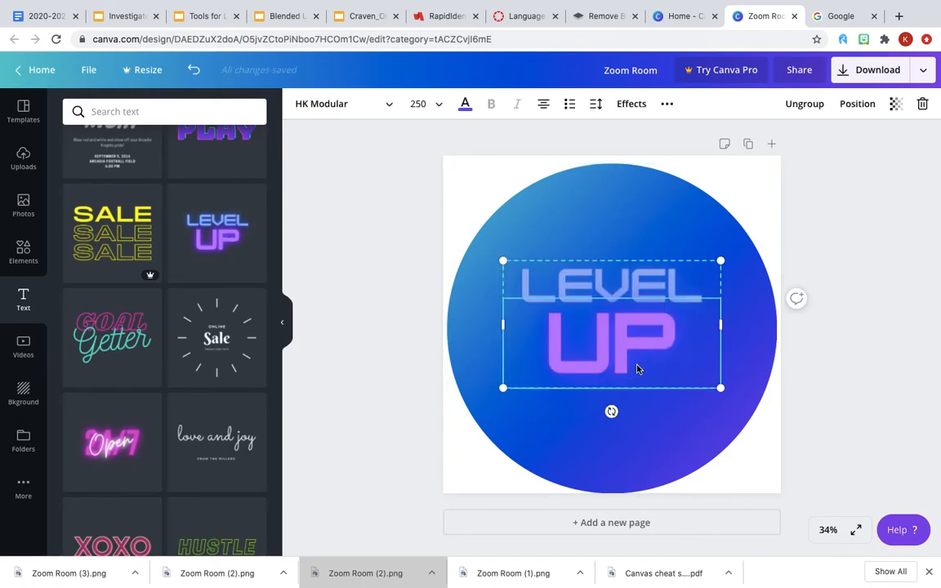
{"action": "left_click_drag", "start_coordinate": [625, 357], "coordinate": [514, 281]}
{"action": "key", "text": "BackSpace"}
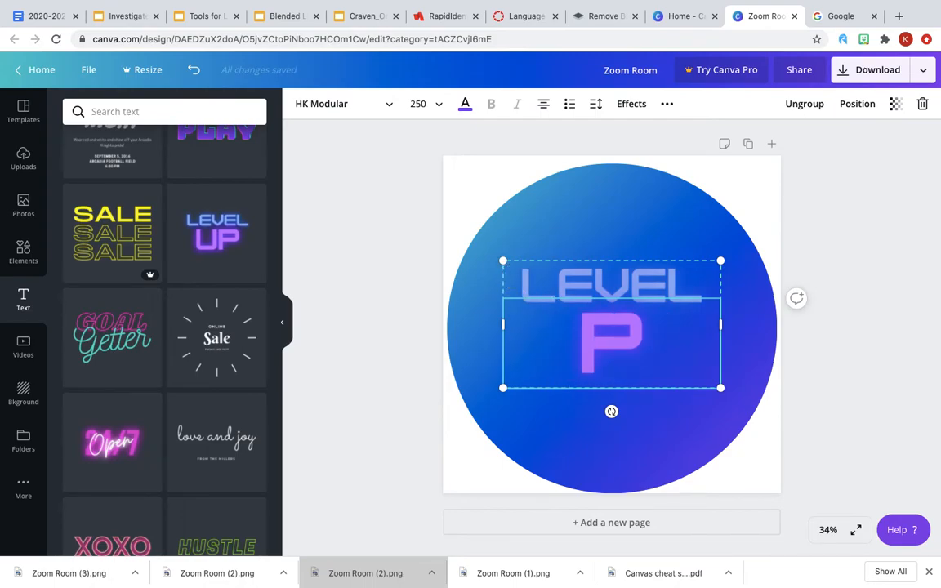
{"action": "type", "text": "R"}
{"action": "key", "text": "BackSpace"}
{"action": "key", "text": "Delete"}
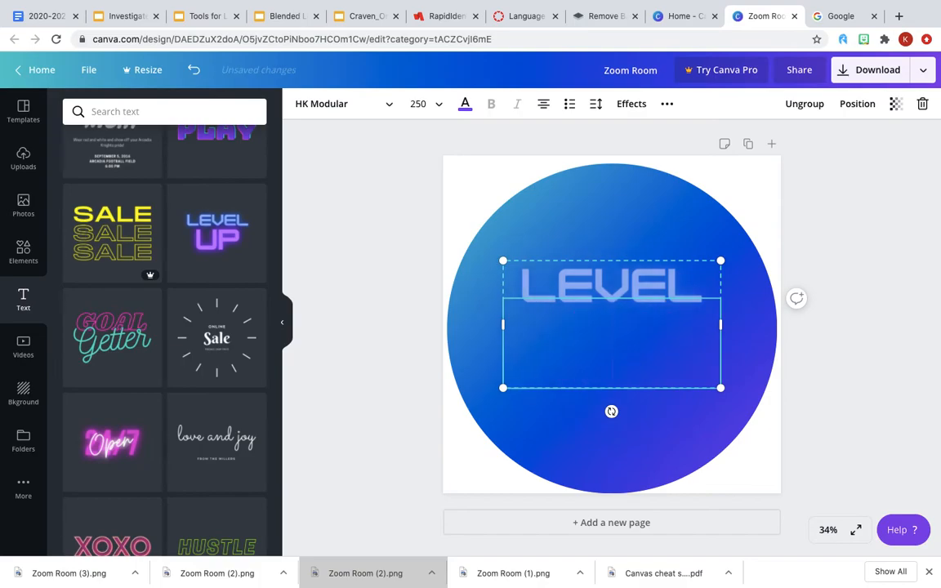
{"action": "type", "text": "ROOM"}
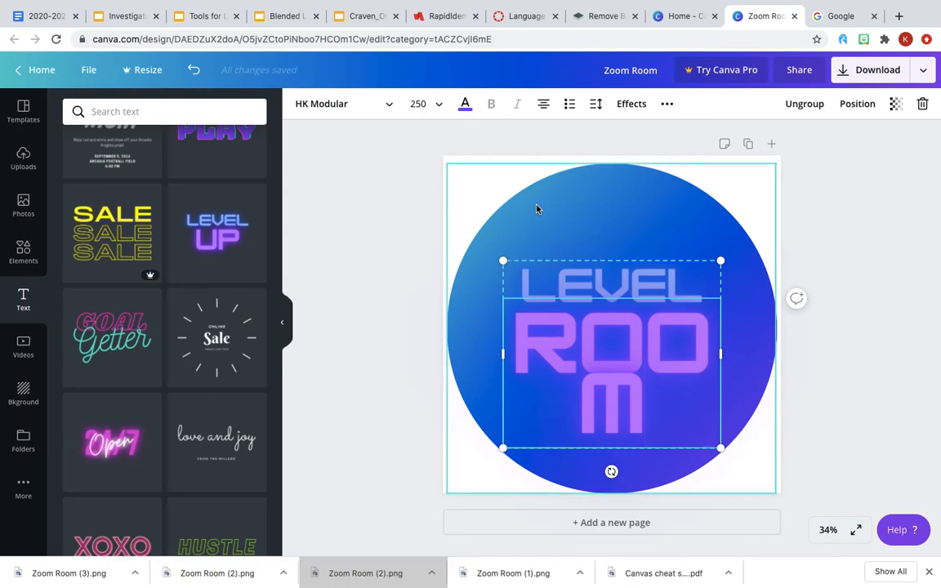
Replace the word "LEVEL" in the text group with "ZOOM"
{"action": "left_click", "coordinate": [583, 283]}
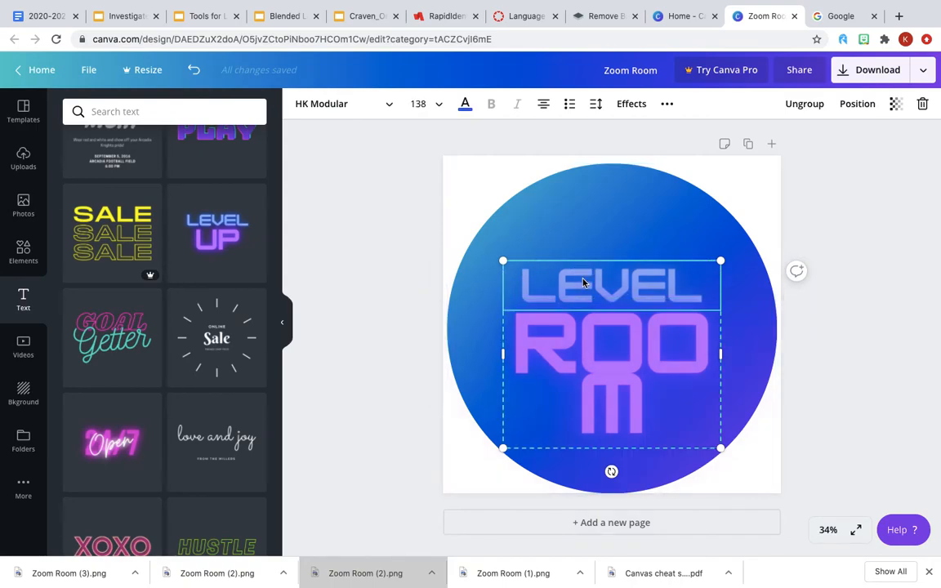
{"action": "double_click", "coordinate": [582, 282]}
{"action": "type", "text": "ZOOM"}
Widen the text group so "ROOM" fits on one line, and center the group horizontally on the circle
{"action": "mouse_move", "coordinate": [722, 448]}
{"action": "left_mouse_down"}
{"action": "mouse_move", "coordinate": [740, 459]}
{"action": "mouse_move", "coordinate": [718, 446]}
{"action": "left_mouse_up"}
{"action": "left_click_drag", "start_coordinate": [718, 355], "coordinate": [770, 355]}
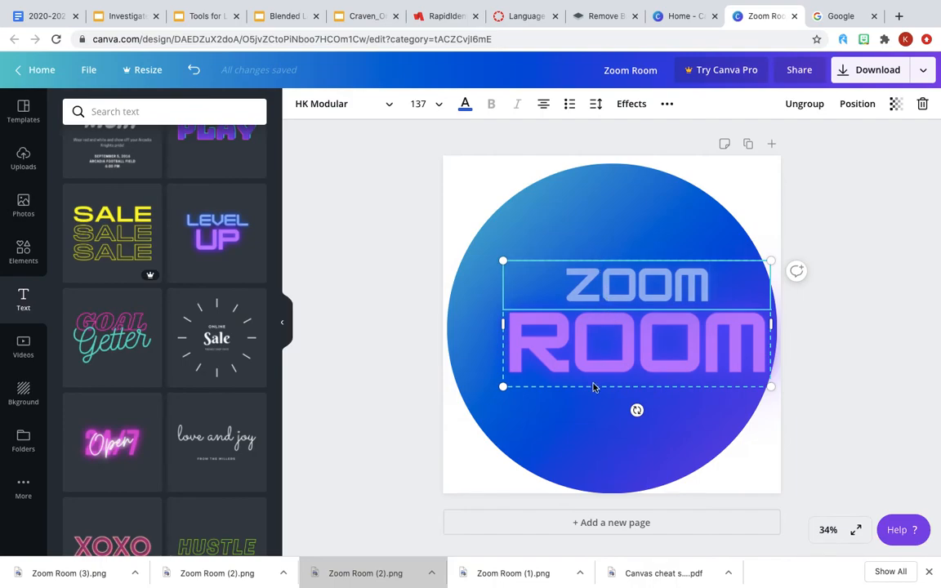
{"action": "left_click_drag", "start_coordinate": [590, 391], "coordinate": [566, 382]}
{"action": "left_click", "coordinate": [819, 346]}
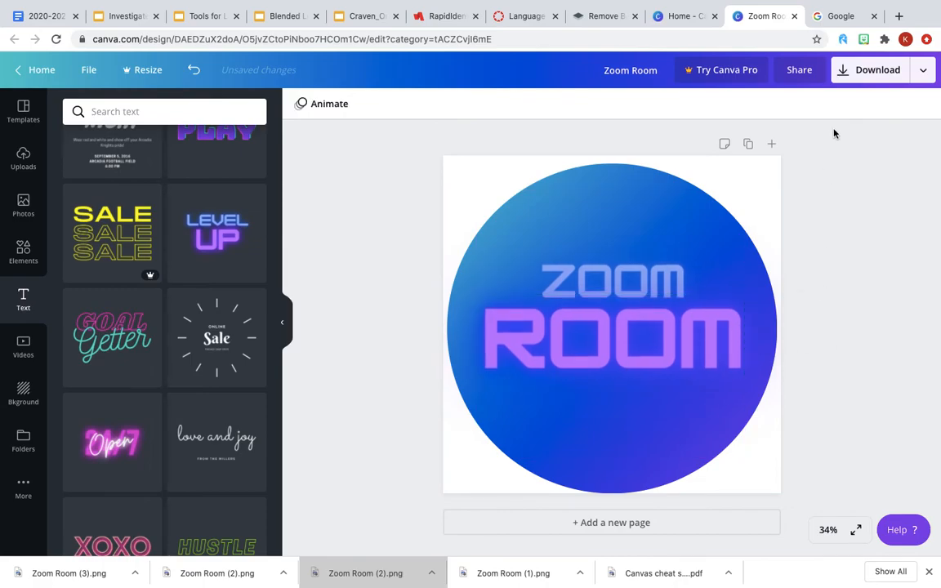
Download the circular logo as a PNG and dismiss the Canva Pro trial offer
{"action": "left_click", "coordinate": [876, 72]}
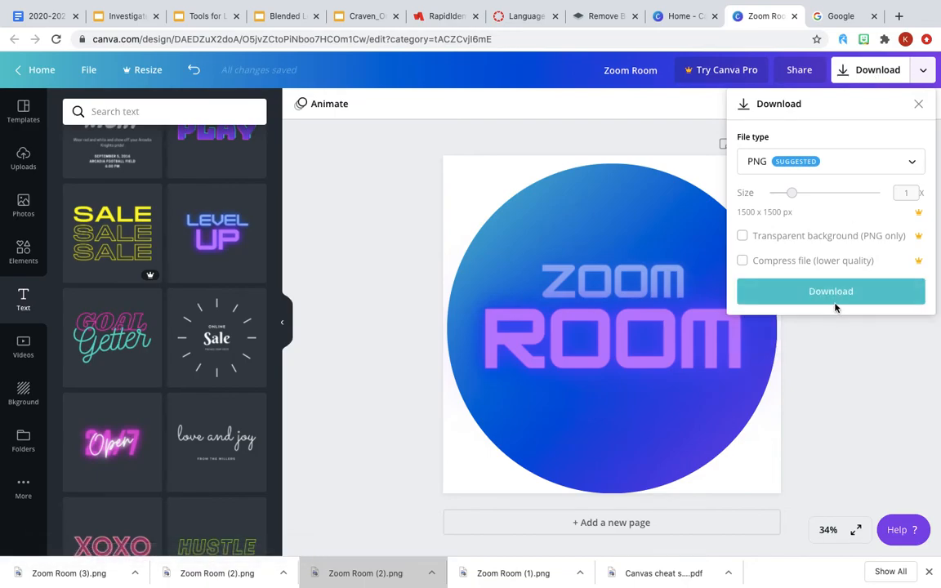
{"action": "left_click", "coordinate": [839, 296]}
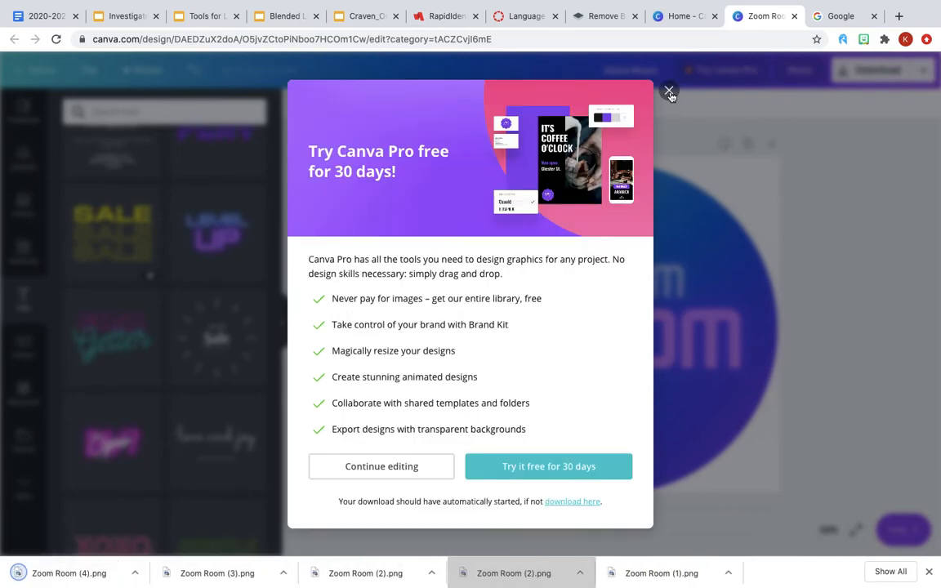
{"action": "left_click", "coordinate": [670, 92]}
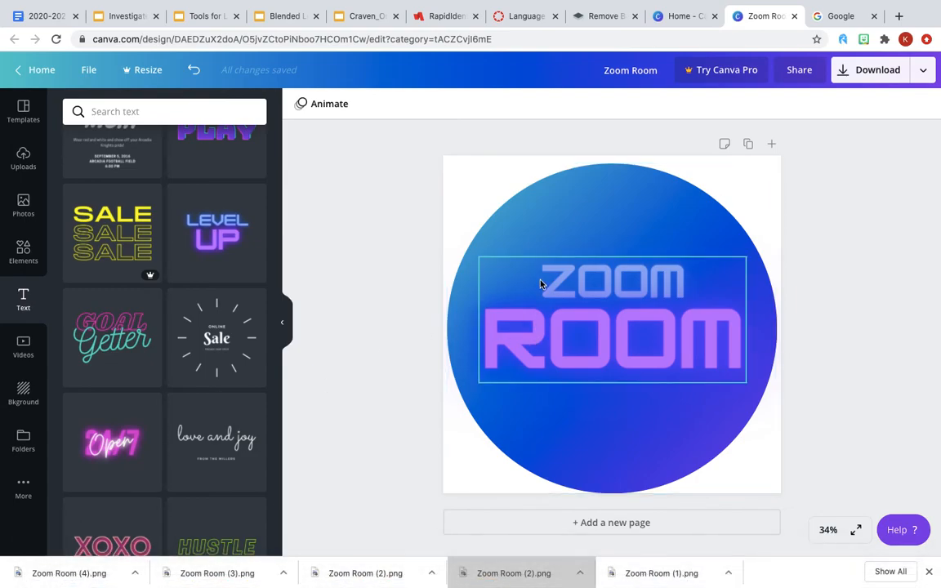
Search Google Images for "german shepherd" and copy the picture of the dog lying on grass before a wooden fence
{"action": "left_click", "coordinate": [595, 21]}
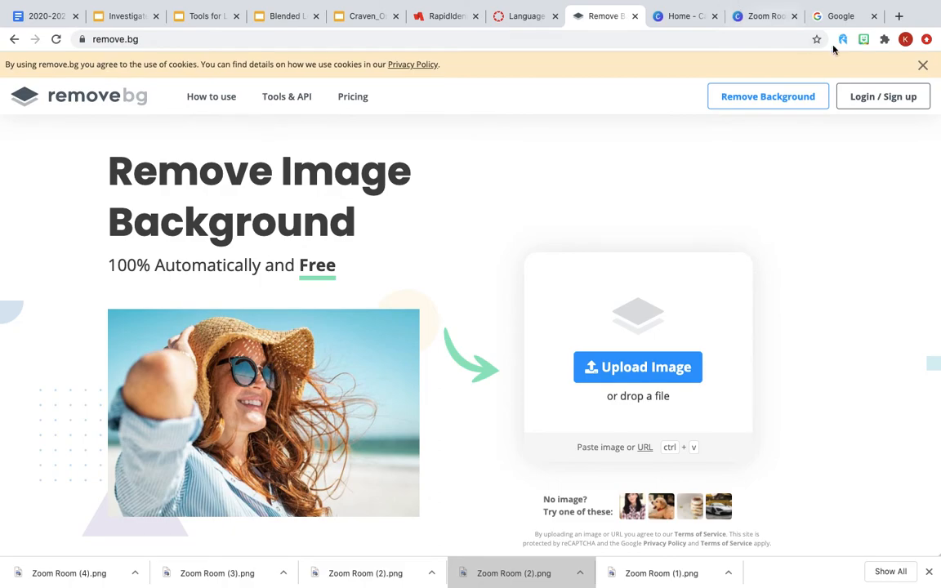
{"action": "left_click", "coordinate": [845, 18]}
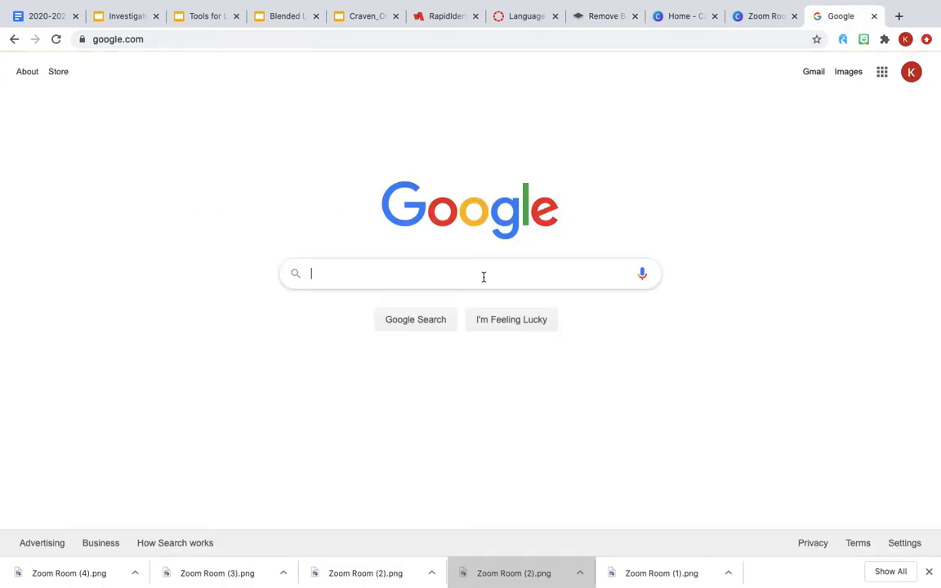
{"action": "type", "text": "german"}
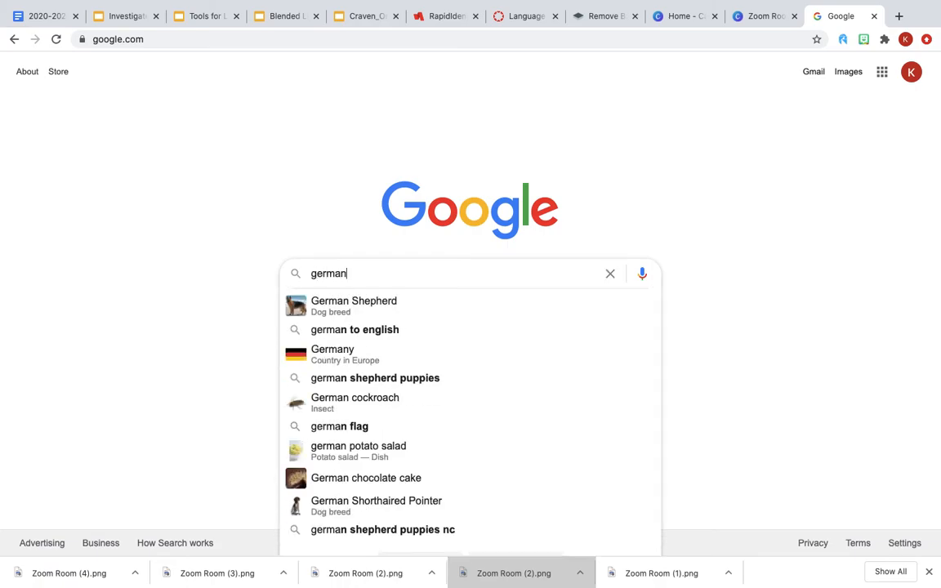
{"action": "left_click", "coordinate": [349, 305]}
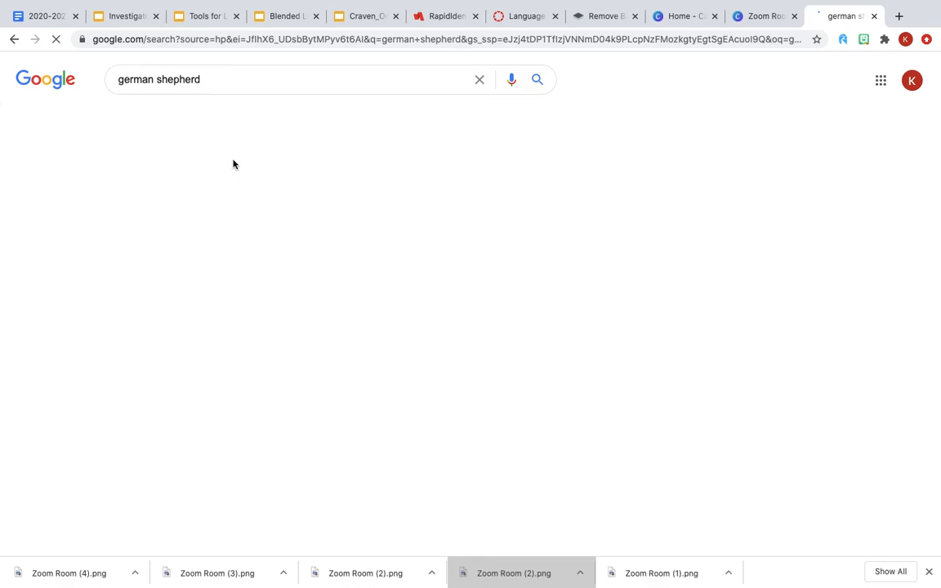
{"action": "left_click", "coordinate": [181, 121]}
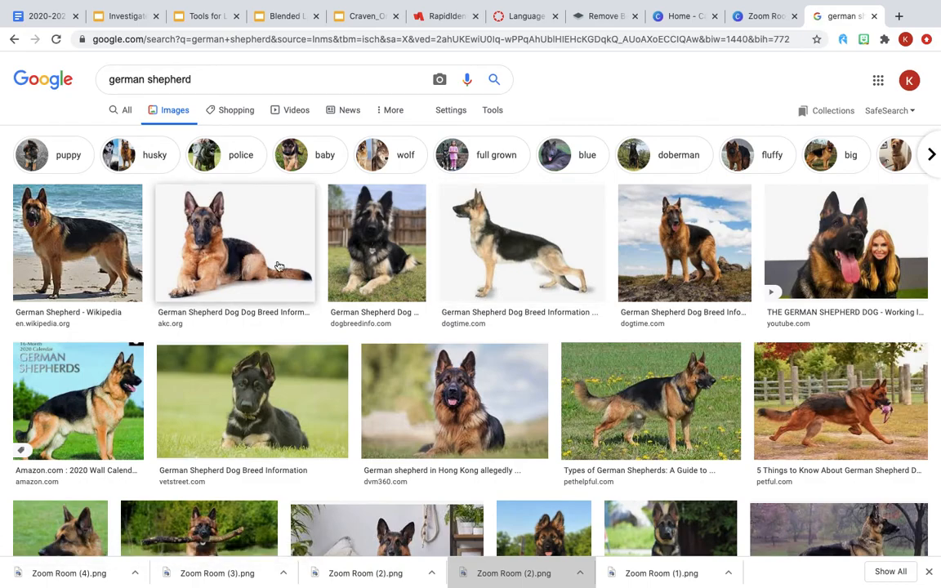
{"action": "right_click", "coordinate": [365, 251]}
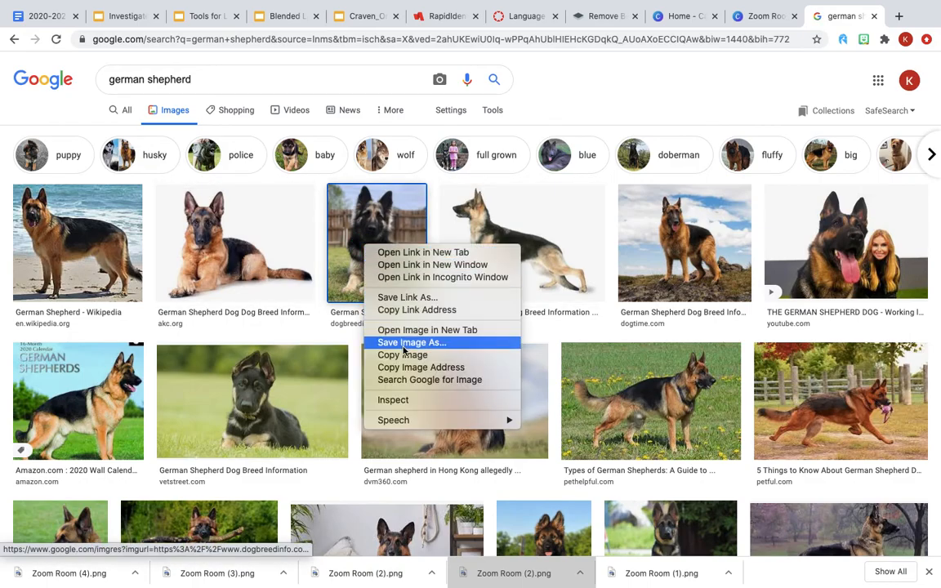
{"action": "left_click", "coordinate": [404, 356]}
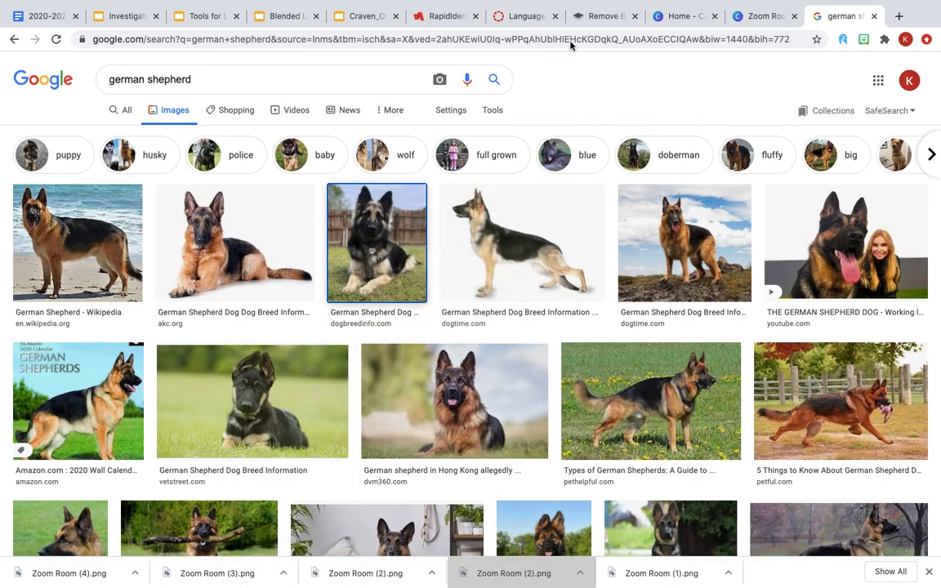
Switch to remove.bg, paste the copied dog picture to have its background removed, and discard the result
{"action": "left_click", "coordinate": [602, 16]}
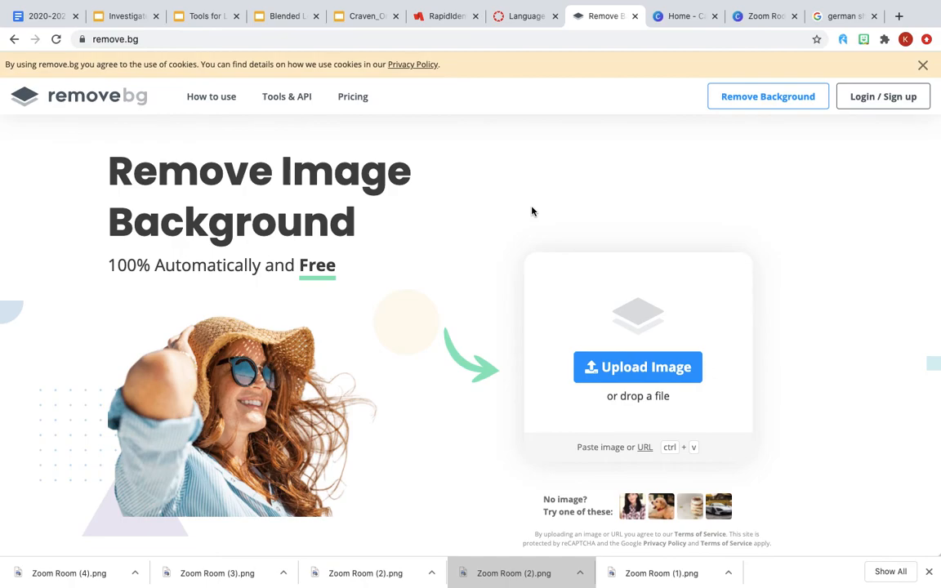
{"action": "key", "text": "ctrl+v"}
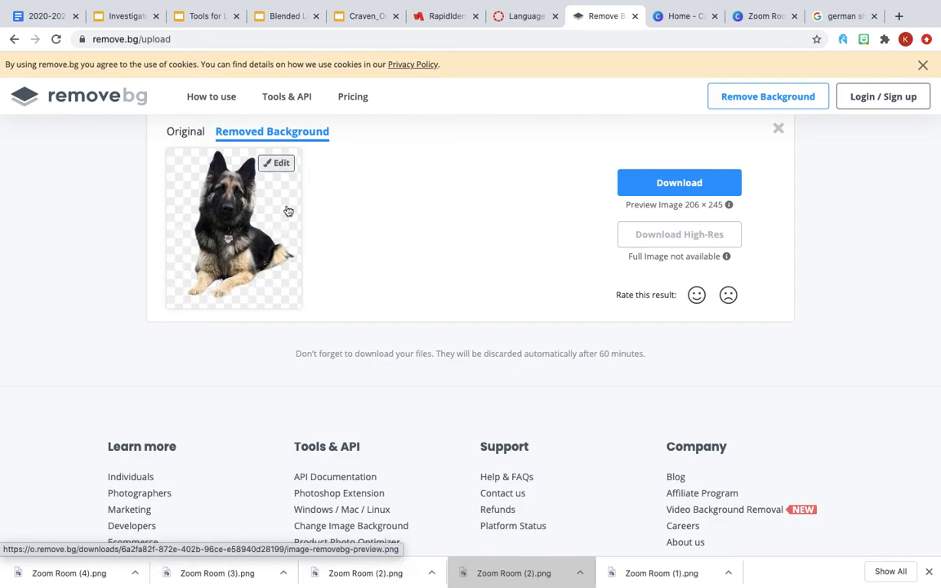
{"action": "left_click", "coordinate": [778, 128]}
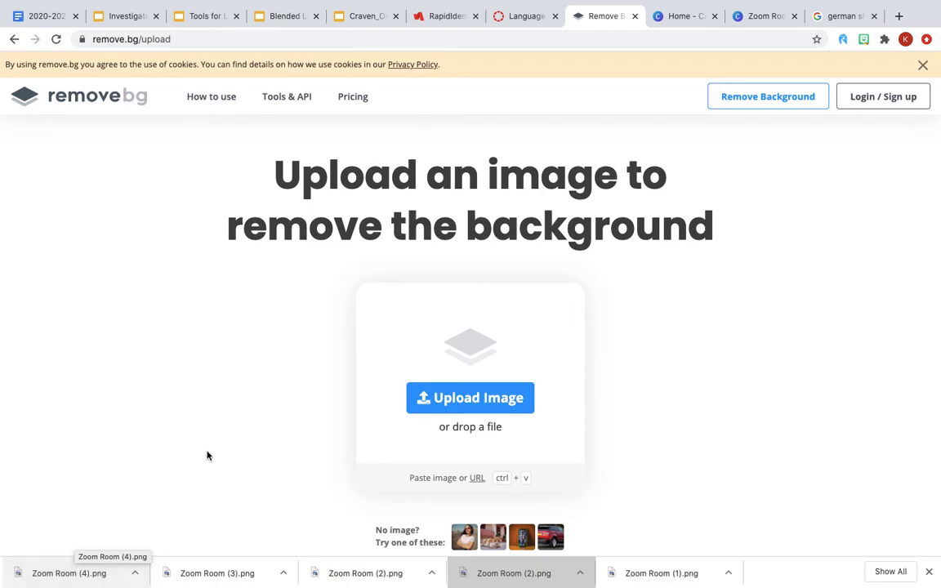
Search This Mac for "zoom room" files and upload Zoom Room (4).png to have its background removed
{"action": "left_click", "coordinate": [460, 404]}
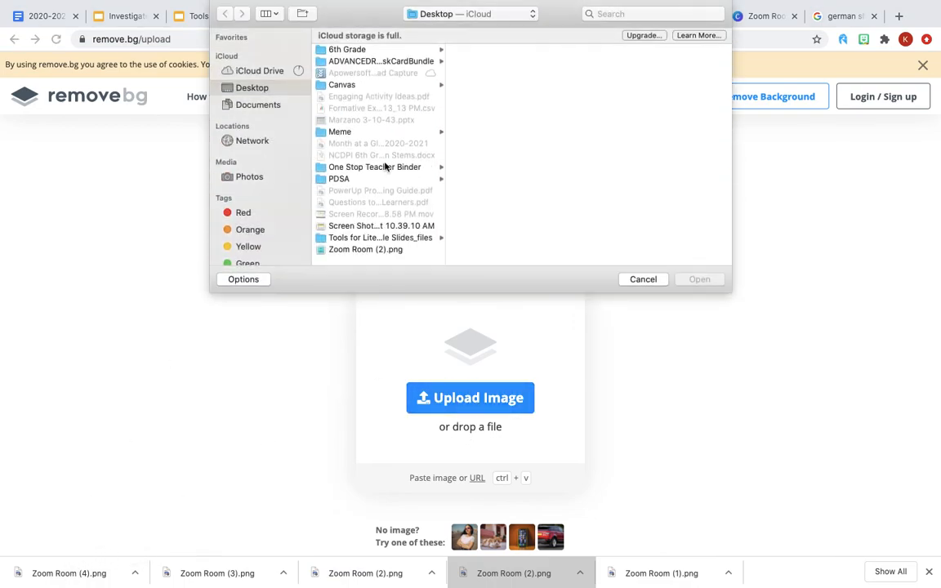
{"action": "left_click", "coordinate": [615, 14]}
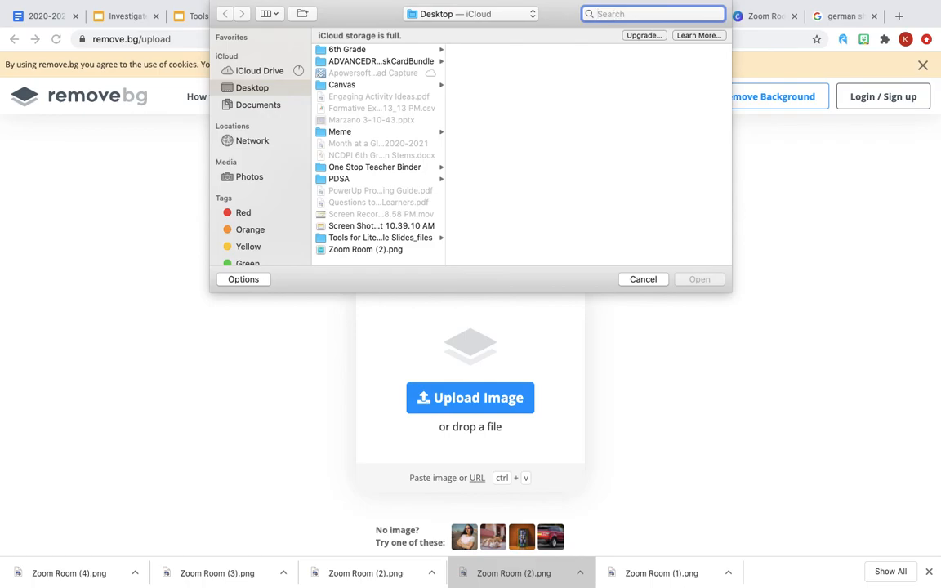
{"action": "type", "text": "zoom room"}
{"action": "key", "text": "Down"}
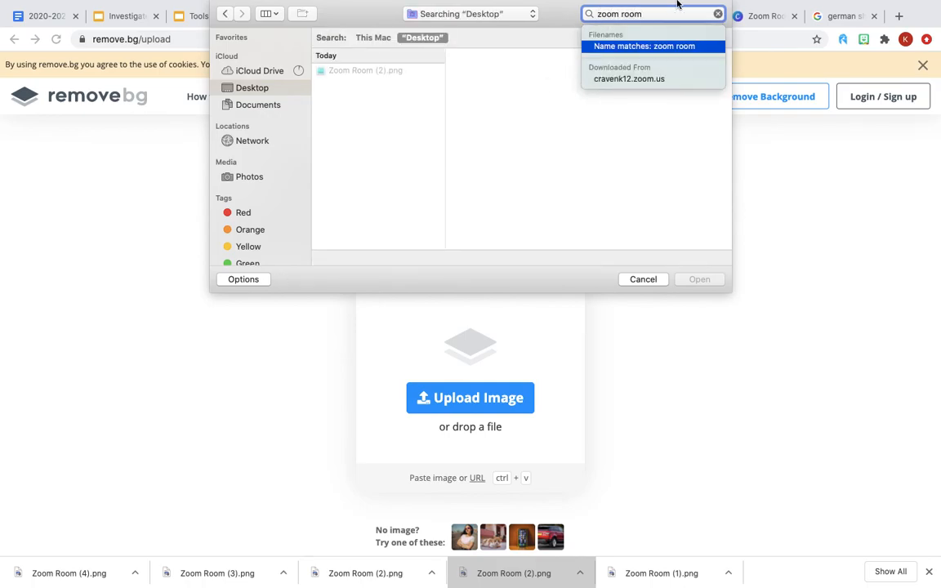
{"action": "key", "text": "Return"}
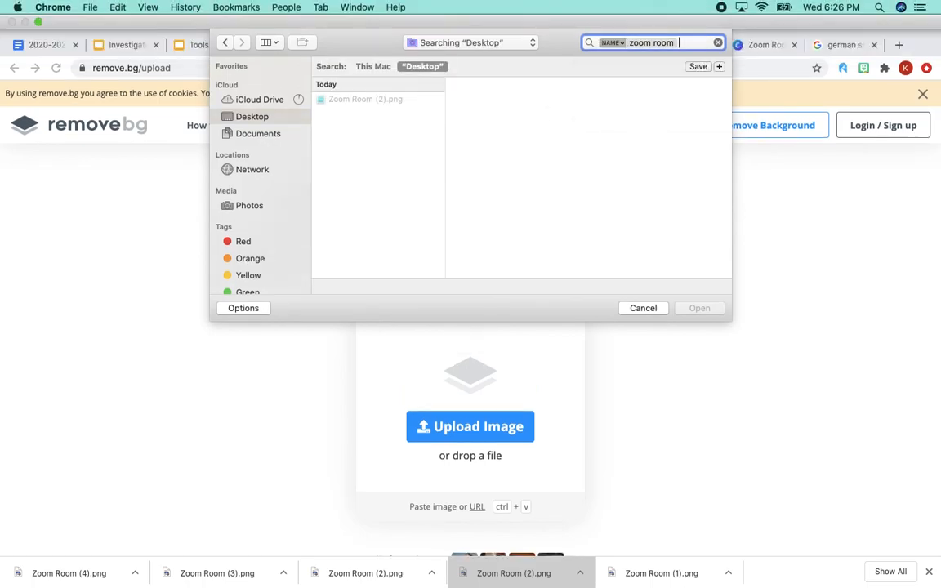
{"action": "left_click", "coordinate": [376, 68]}
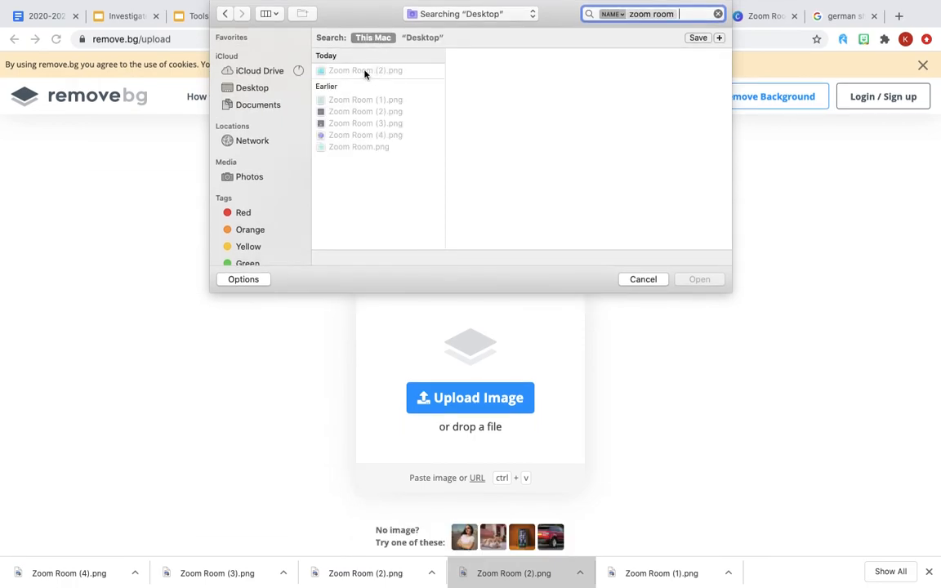
{"action": "left_click", "coordinate": [365, 71]}
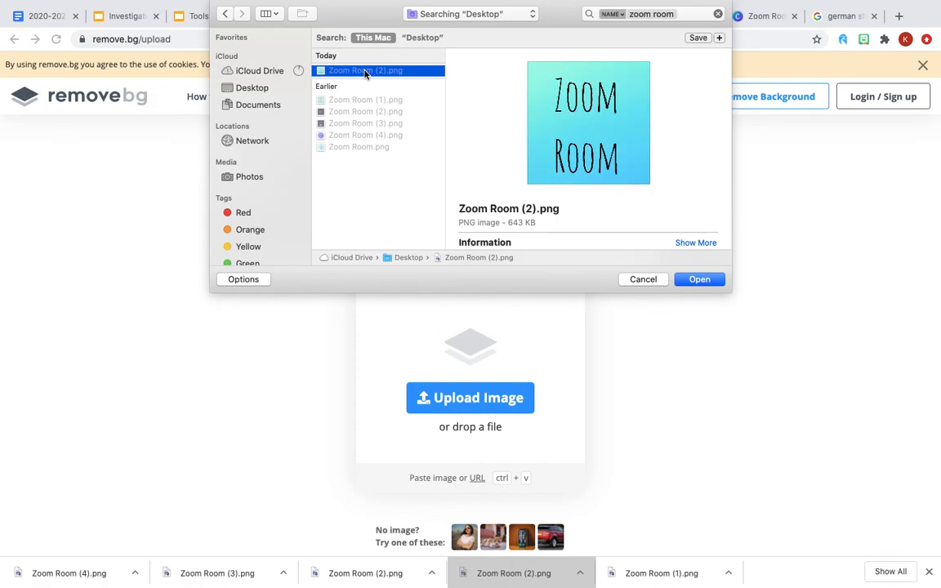
{"action": "left_click", "coordinate": [358, 136]}
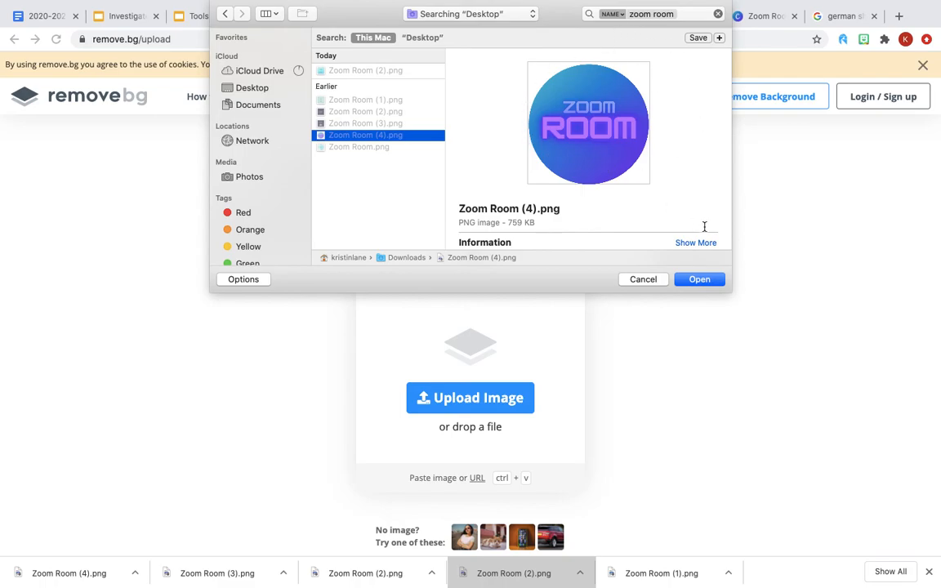
{"action": "left_click", "coordinate": [707, 282]}
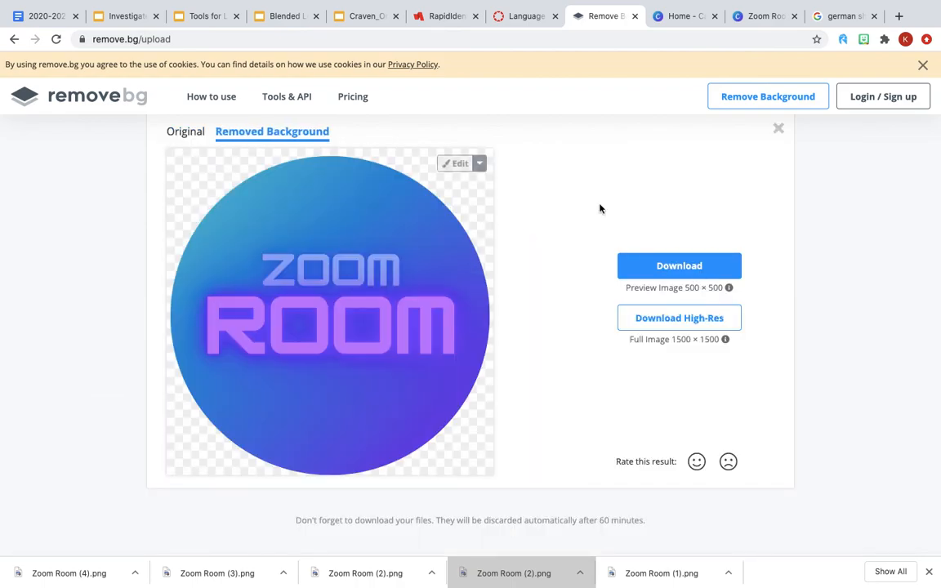
Download the 500 × 500 preview image of the cut-out logo, view the downloaded file, and close it
{"action": "left_click", "coordinate": [693, 268]}
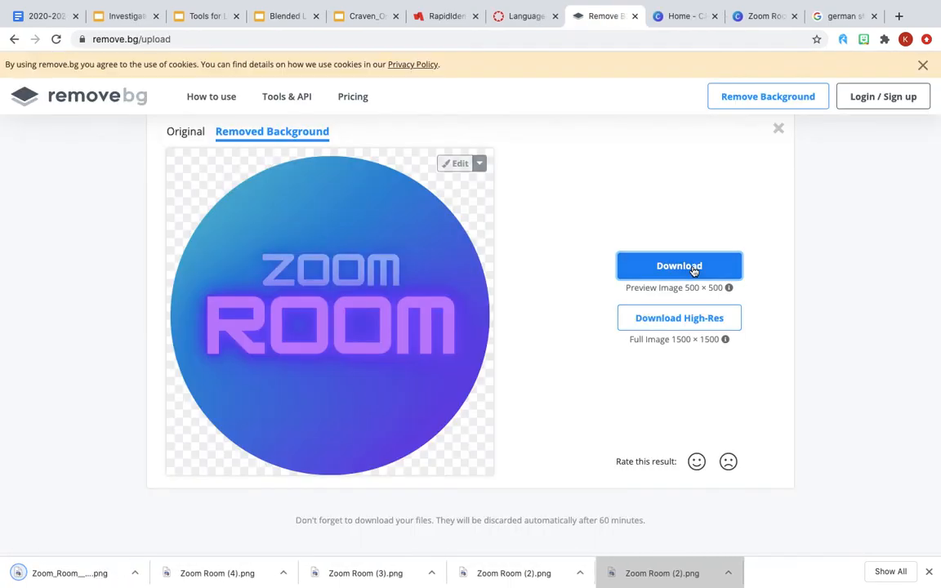
{"action": "left_click", "coordinate": [57, 573]}
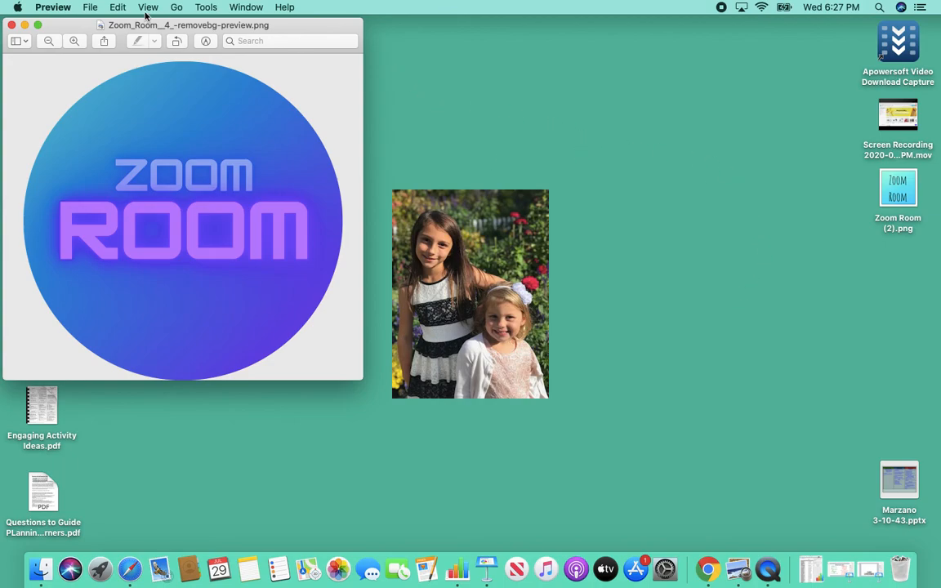
{"action": "left_click", "coordinate": [12, 26]}
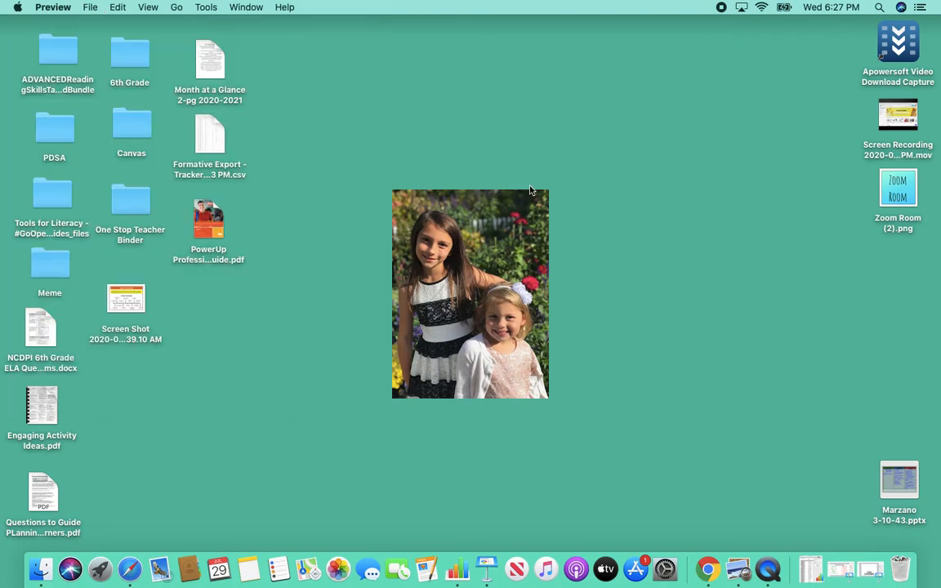